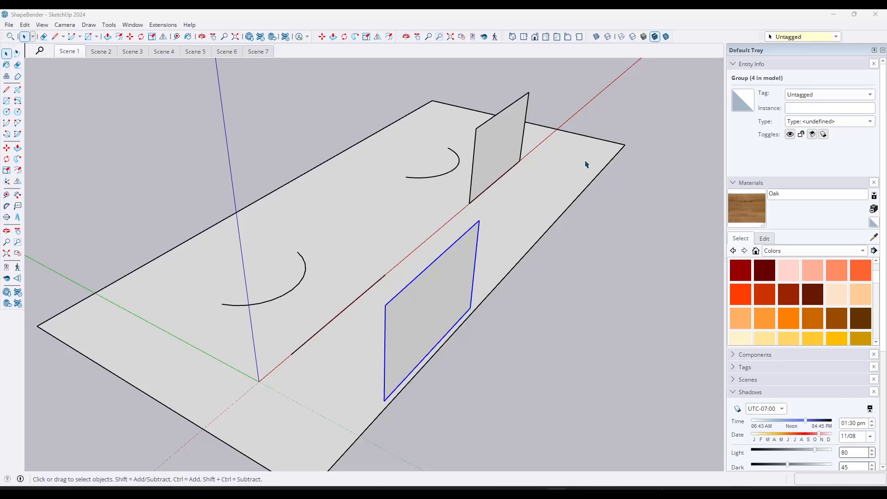
Search the Extension Warehouse for 'shape bender' and install CLF Shape Bender
middle_drag(316, 221, 326, 288)
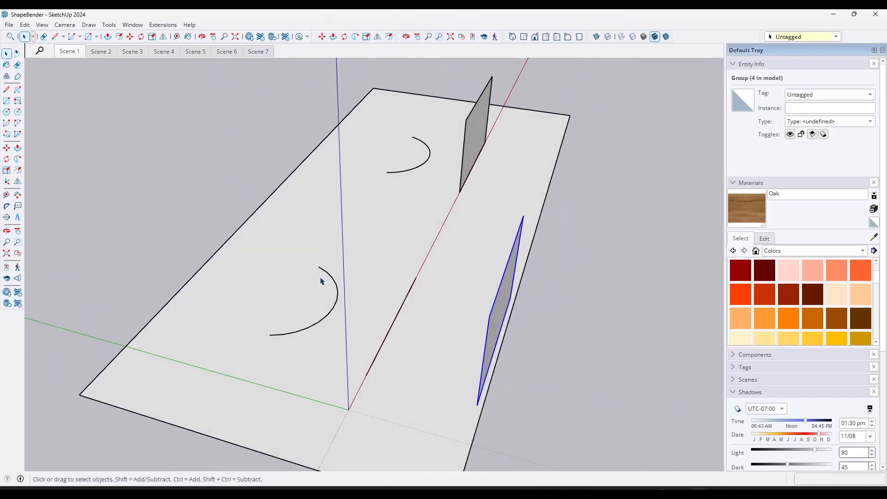
middle_drag(351, 279, 281, 224)
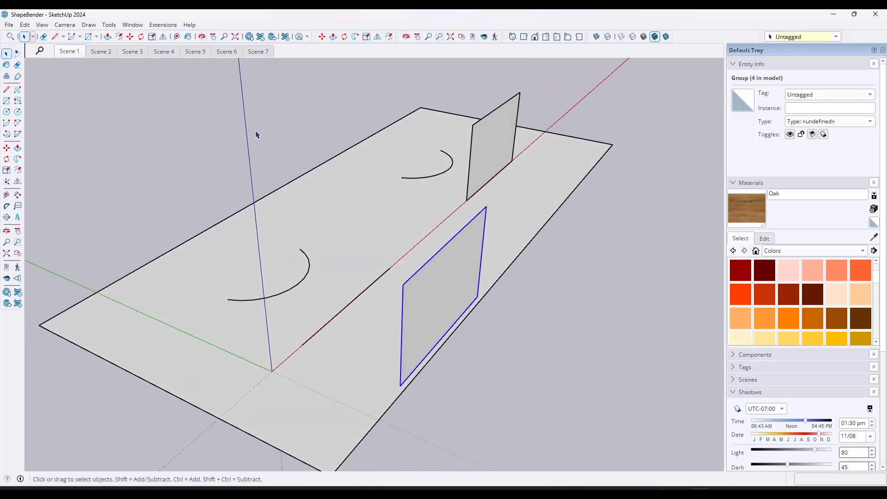
click(260, 37)
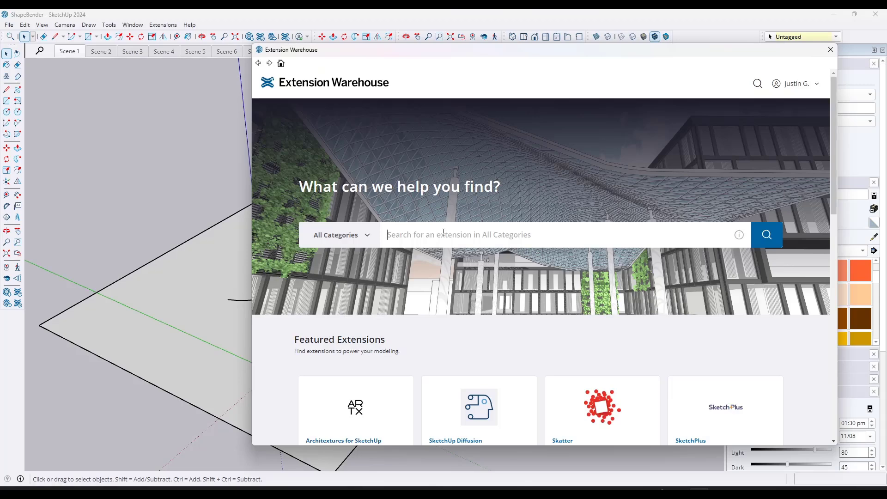
text(shape bender)
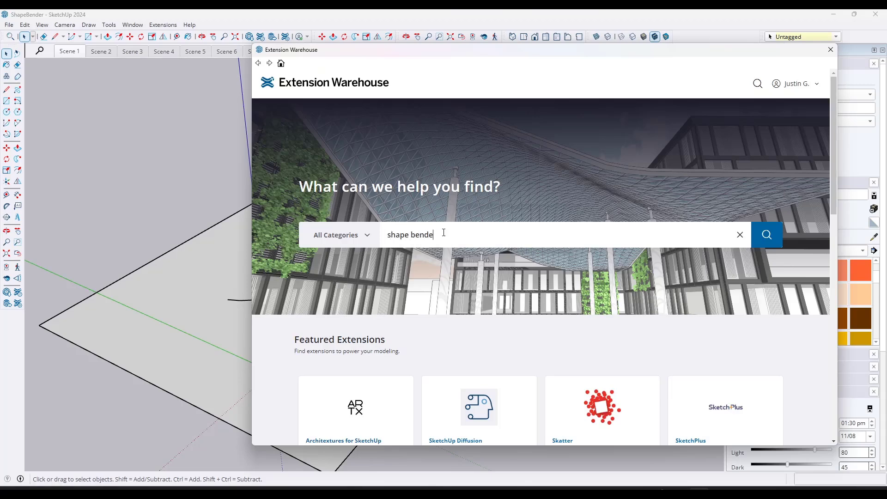
key(Return)
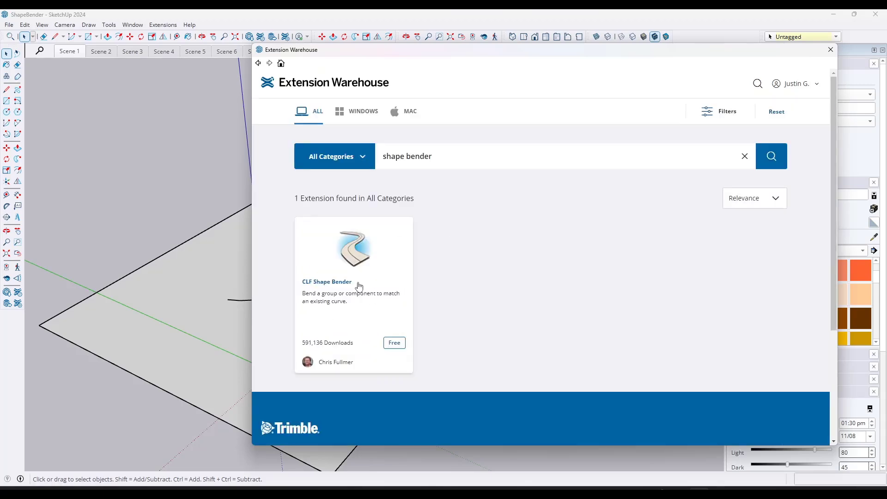
click(334, 283)
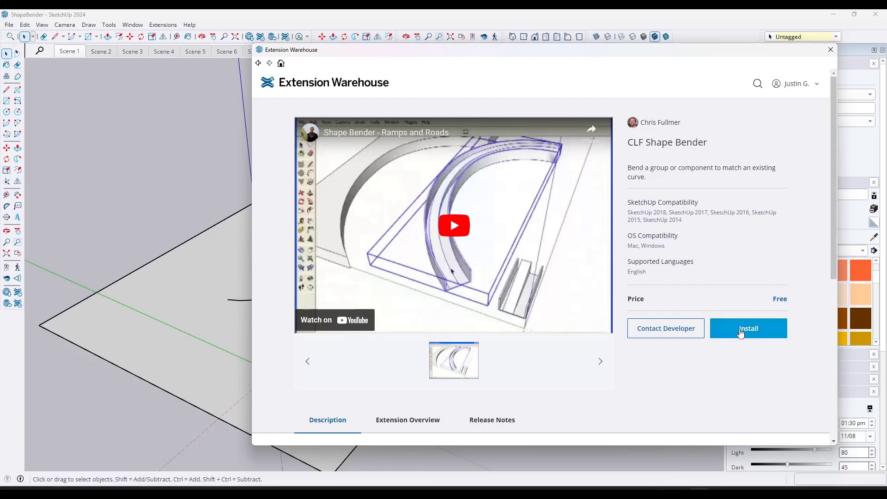
click(740, 333)
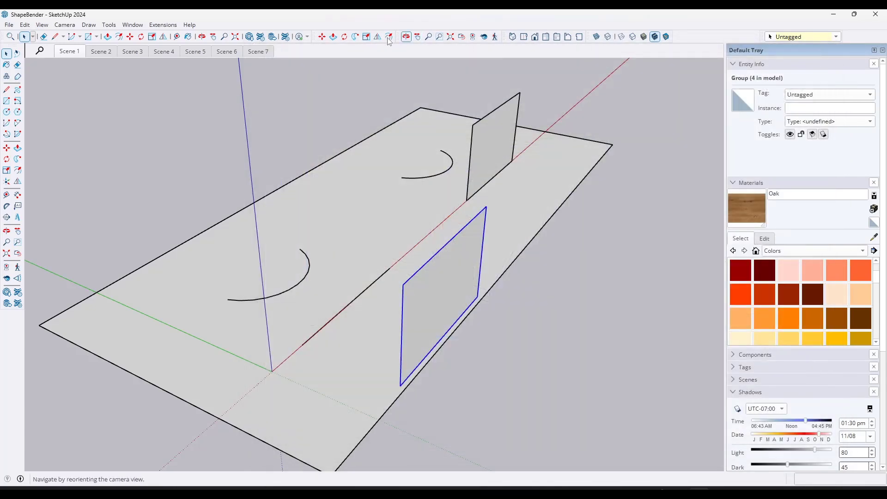
Turn on the Shape Bender toolbar and drag it beside the model
right_click(689, 37)
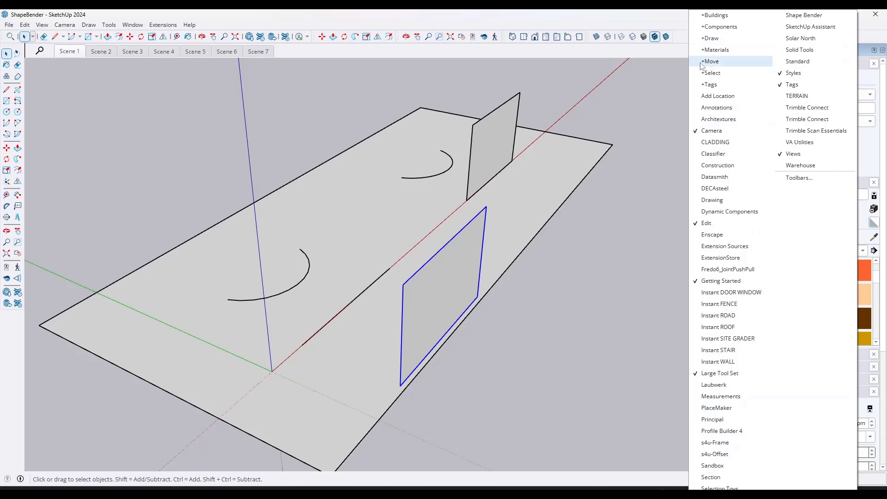
click(801, 15)
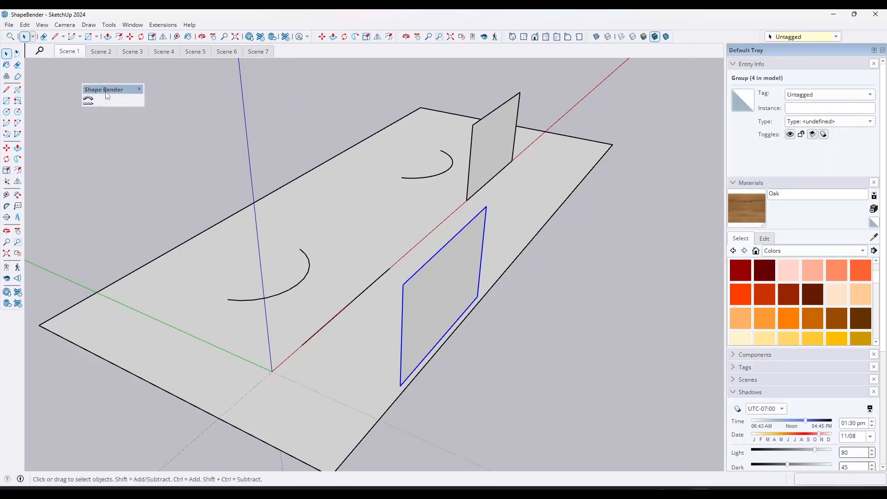
drag(111, 90, 53, 83)
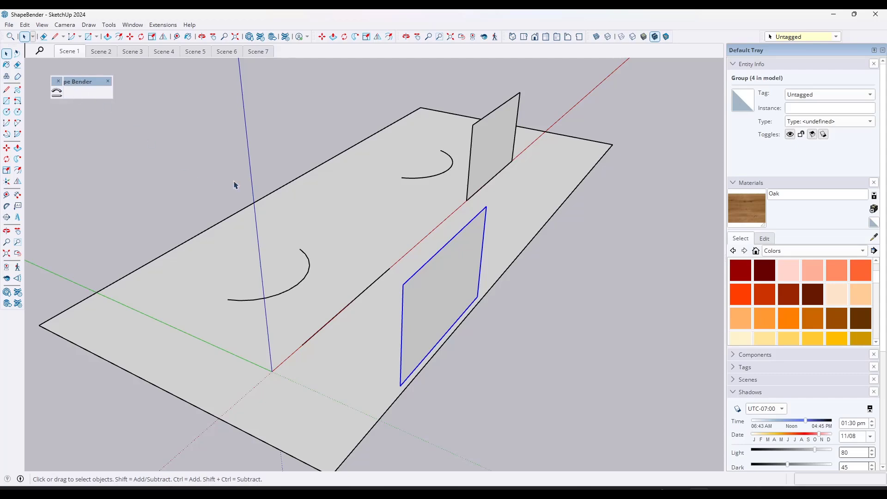
middle_drag(415, 234, 436, 228)
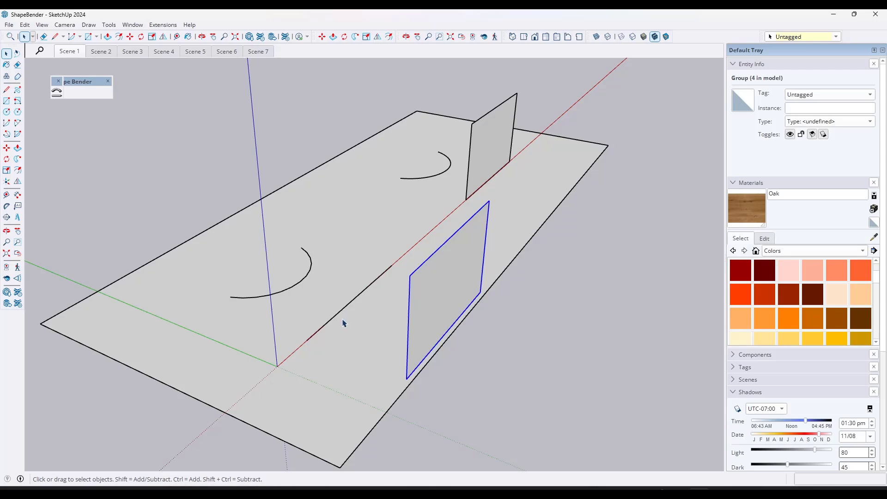
Start a line on the green axis, cancel it, and return to Select
key(l)
click(220, 347)
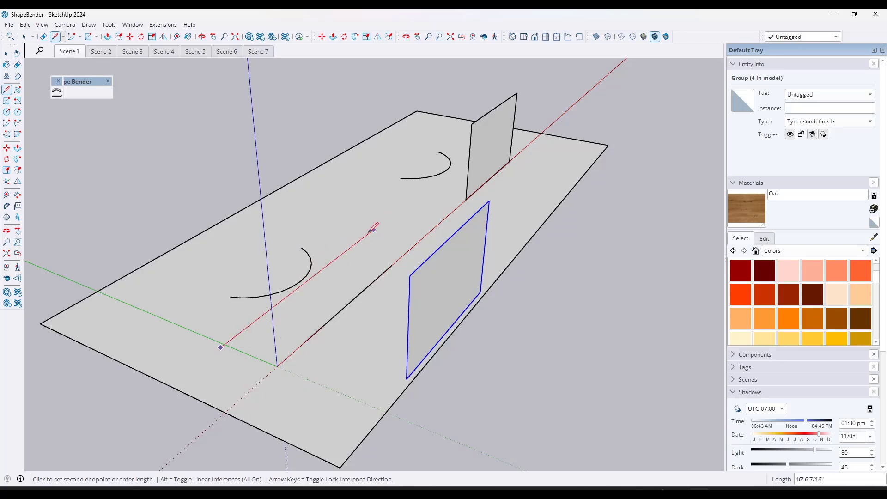
key(Escape)
key(space)
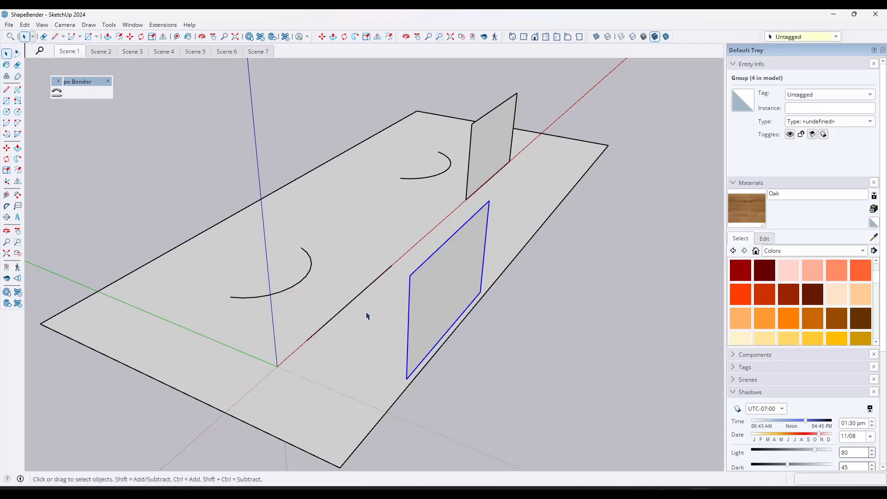
scroll(365, 310, up, 2)
scroll(365, 311, down, 2)
scroll(450, 301, up, 1)
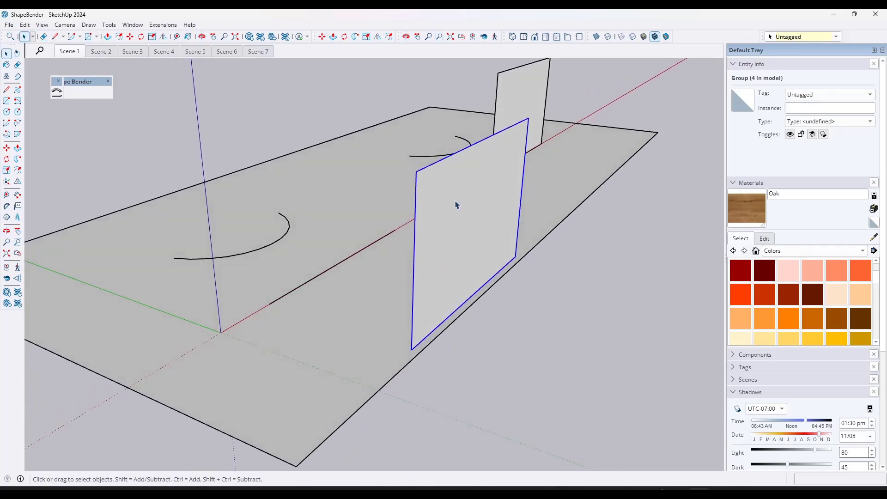
Move the panel by its bottom corner onto the red axis, about 6' 7 13/16"
key(m)
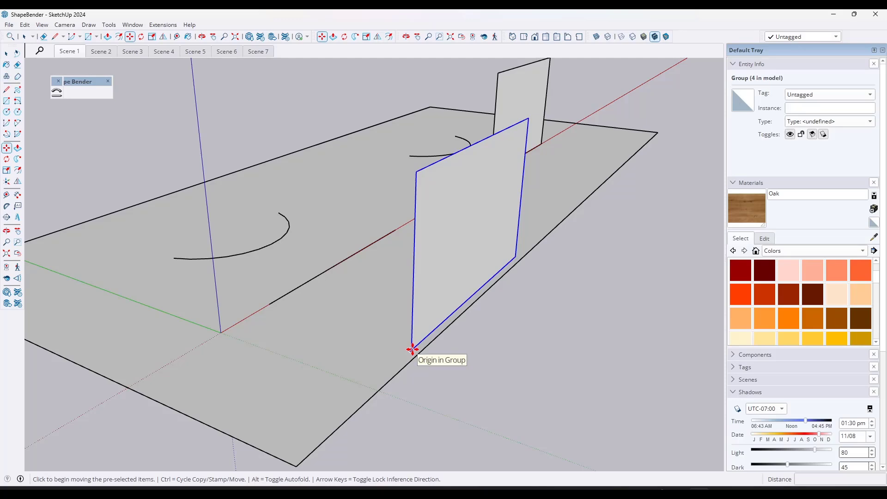
click(412, 349)
click(269, 304)
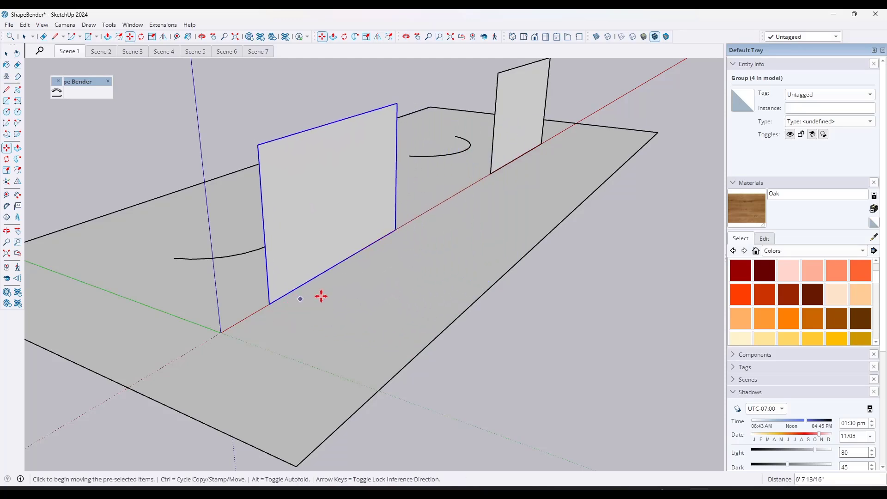
middle_drag(321, 295, 715, 234)
scroll(684, 230, up, 3)
Dismiss the Shape Bender selection warning, select the front panel group, and launch Shape Bender
key(space)
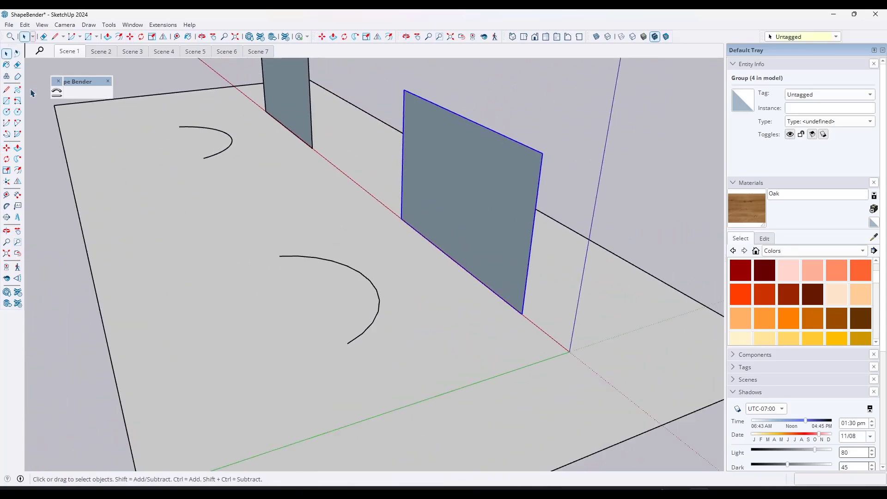
click(545, 109)
click(56, 93)
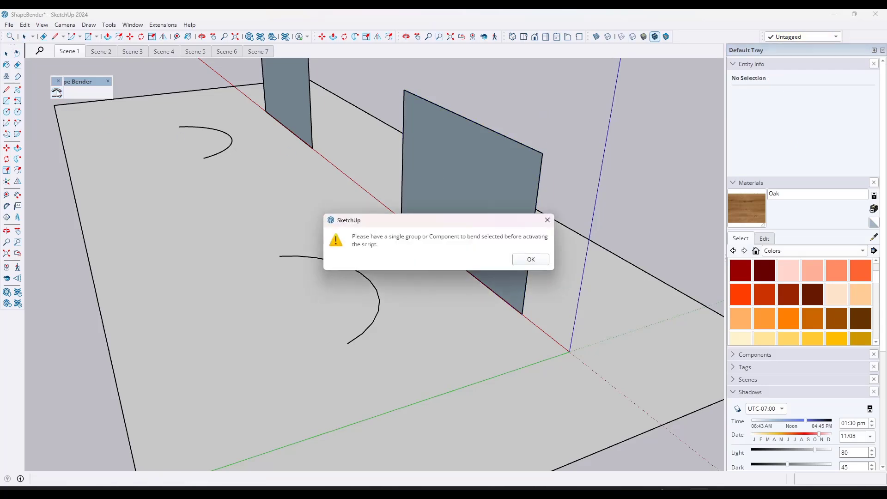
click(534, 263)
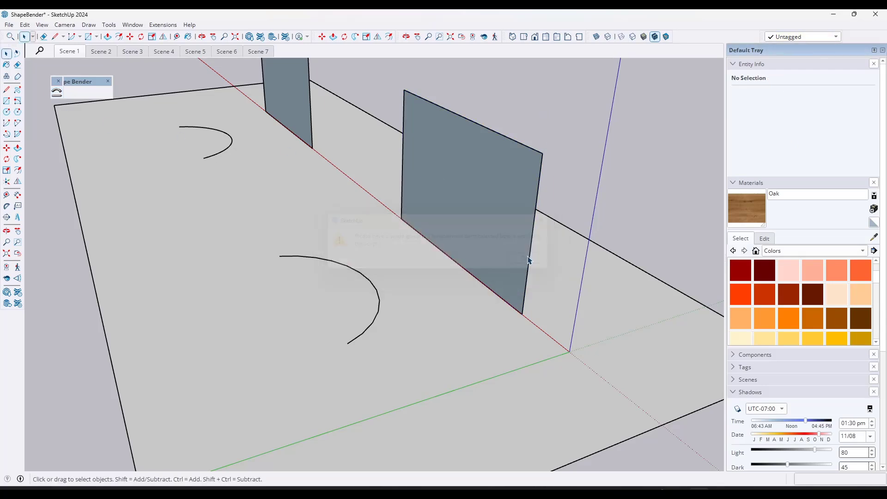
click(508, 216)
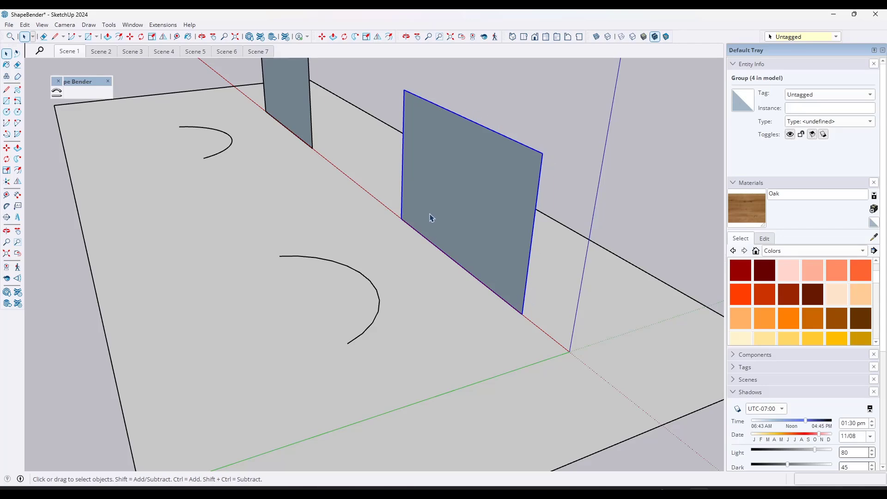
click(57, 92)
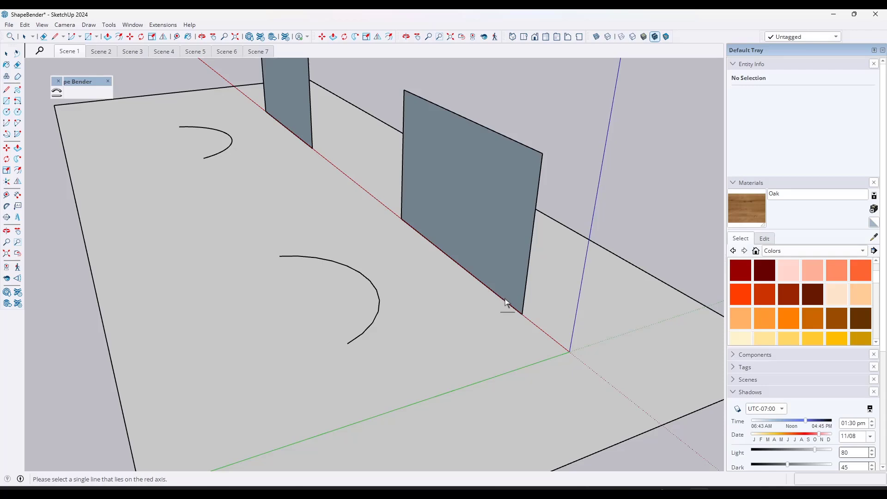
Pick the panel's base edge on the red axis as the Shape Bender line
scroll(505, 302, up, 3)
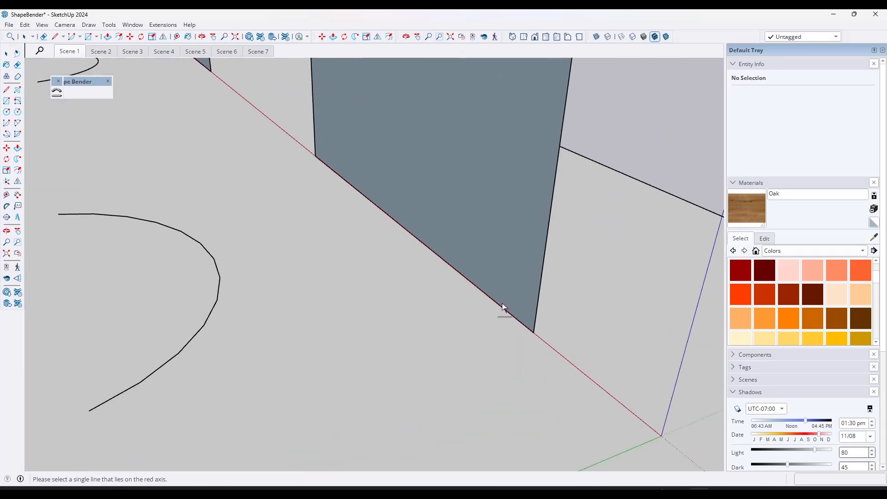
click(484, 294)
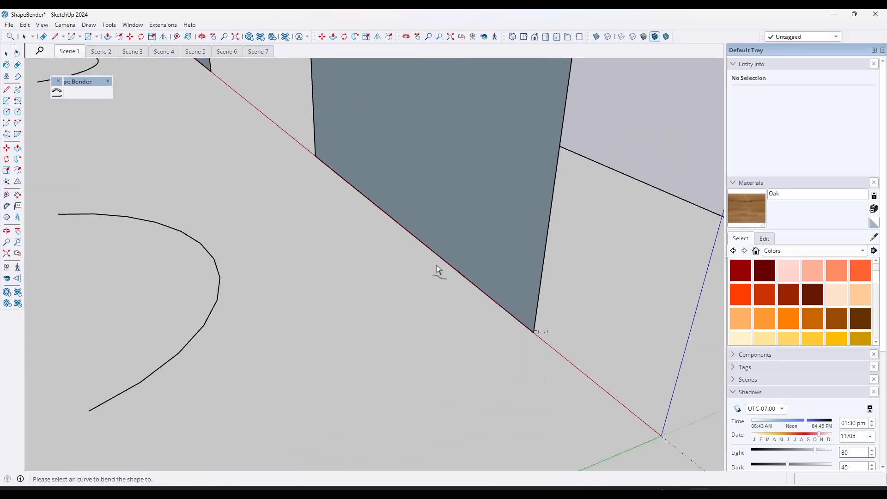
middle_drag(534, 337, 489, 308)
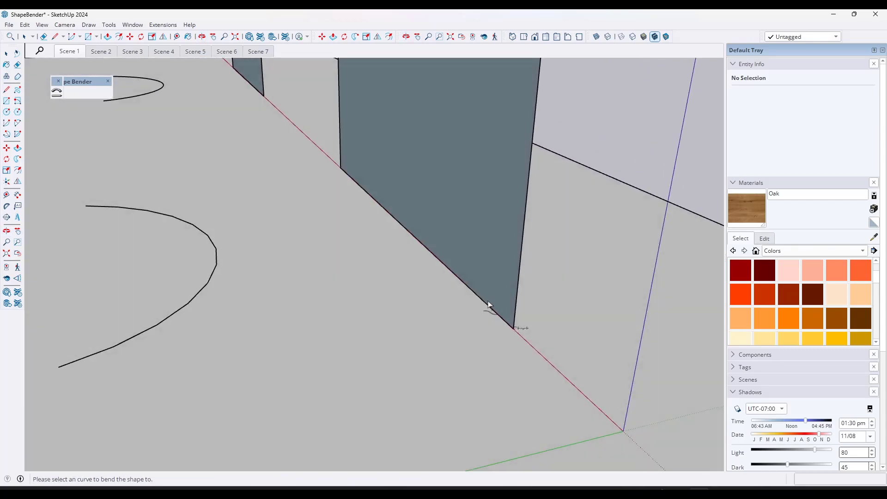
scroll(491, 307, down, 3)
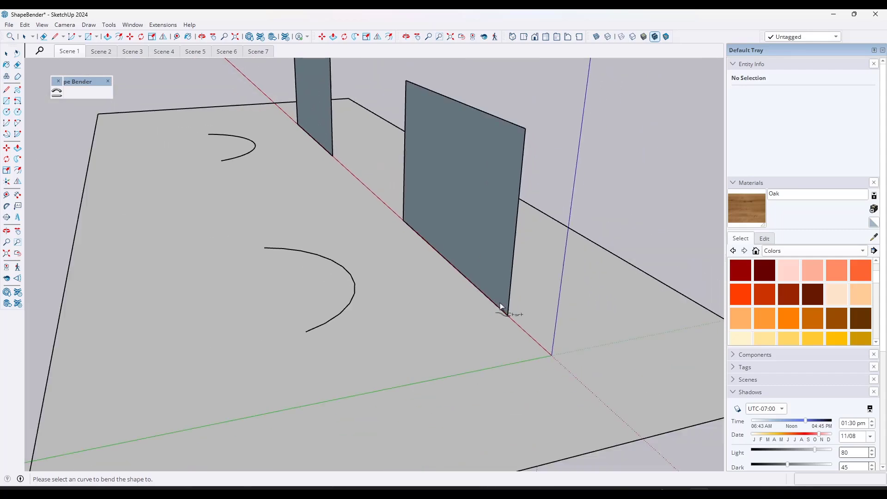
scroll(500, 306, down, 1)
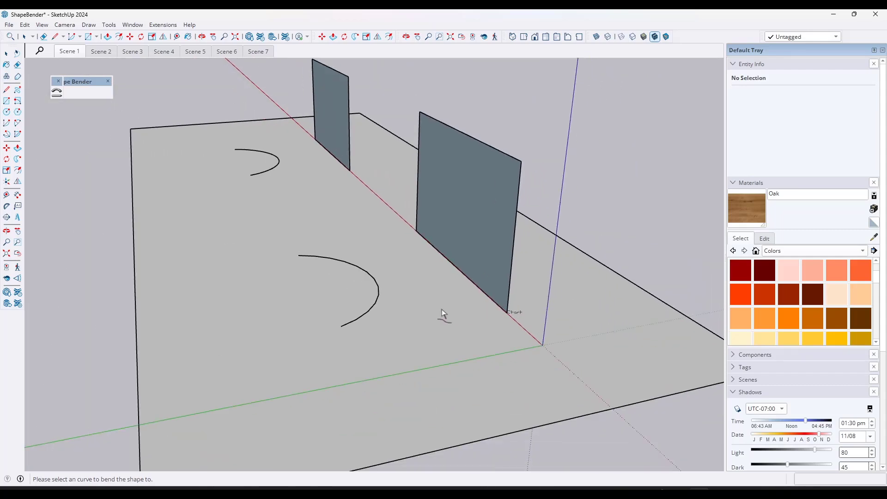
Bend the panel along the lower arc, accept it, and select the curved panel
click(375, 300)
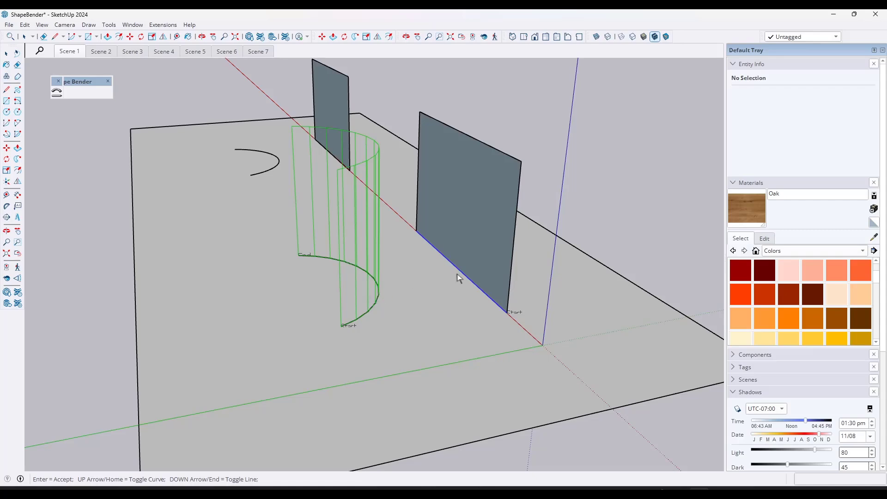
middle_drag(477, 266, 194, 241)
scroll(216, 260, up, 1)
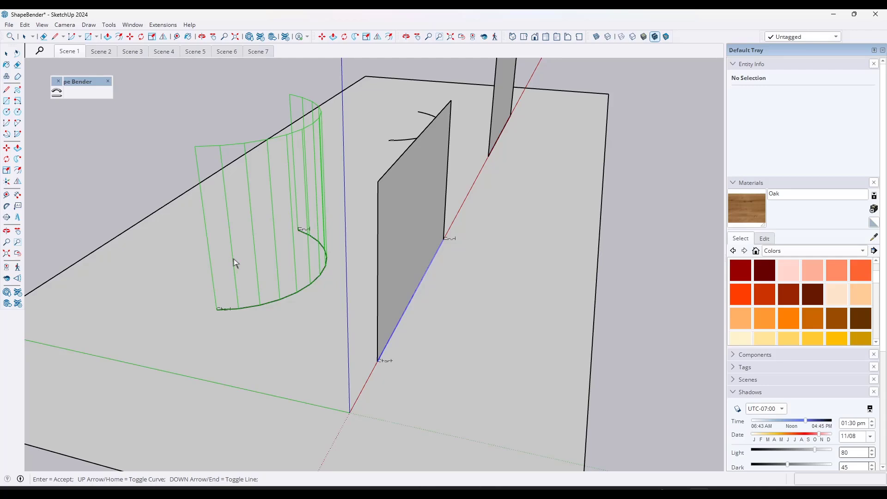
middle_drag(251, 259, 267, 281)
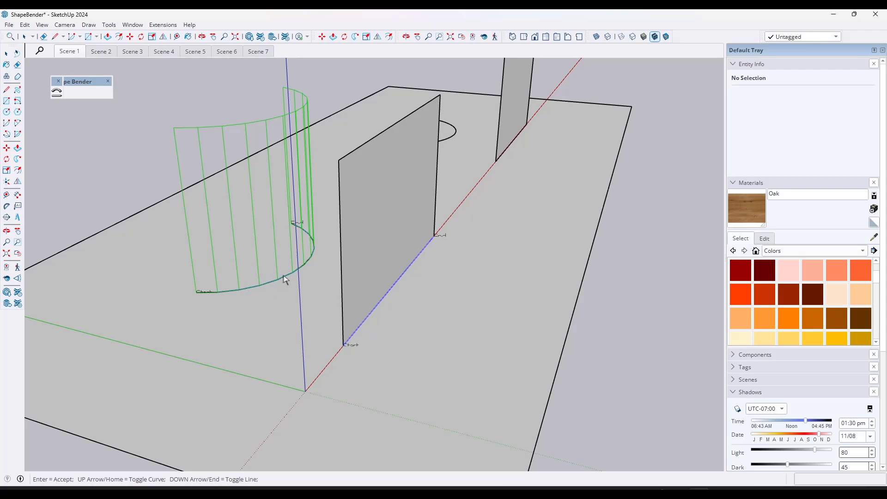
middle_drag(305, 234, 287, 230)
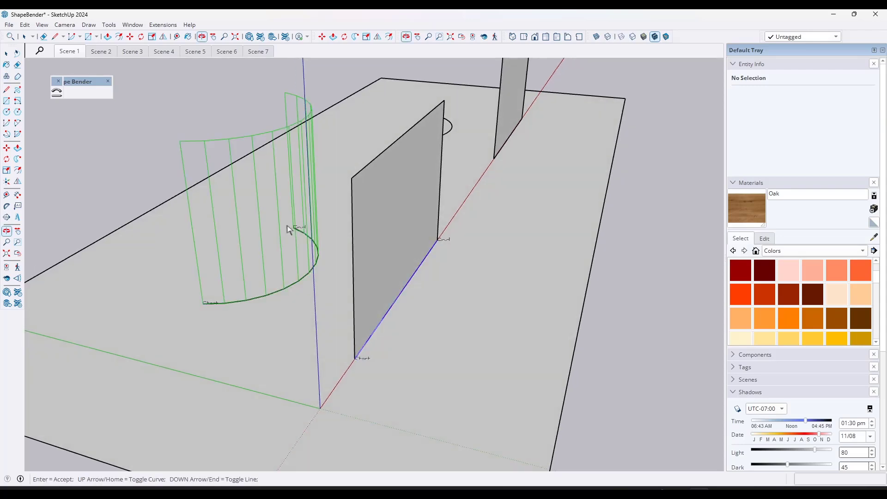
key(Return)
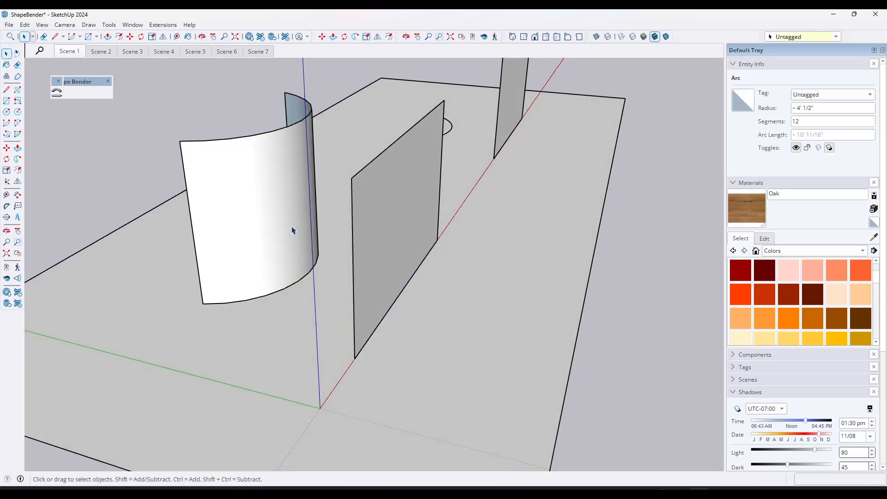
click(271, 237)
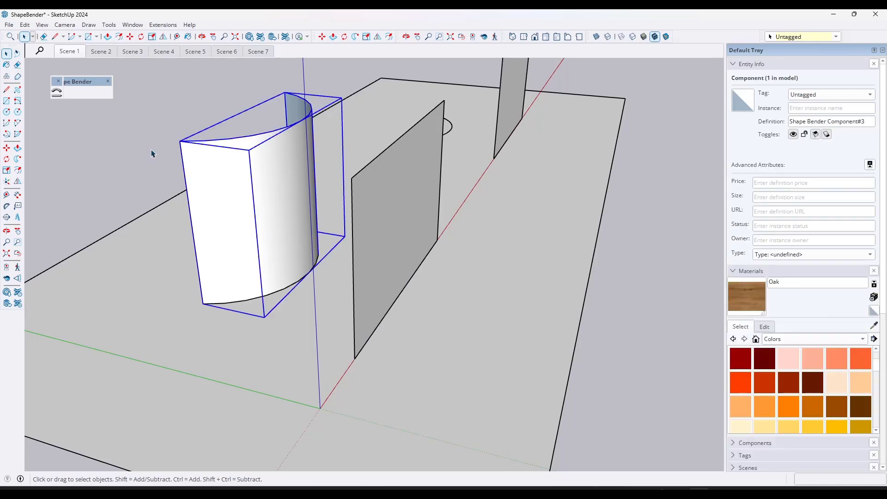
Show hidden geometry, then select the smaller arc and zoom toward the second panel
click(46, 25)
click(65, 60)
middle_drag(537, 192, 354, 252)
click(405, 184)
scroll(427, 160, up, 3)
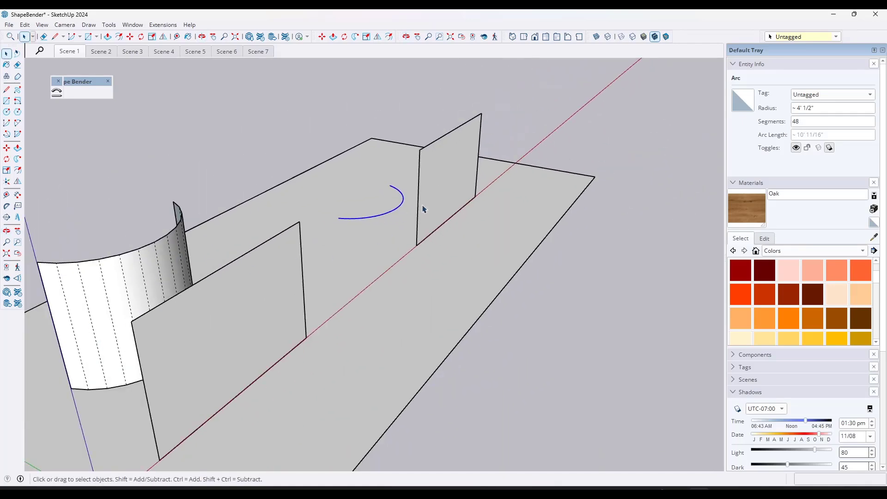
scroll(423, 208, up, 2)
middle_drag(423, 220, 443, 238)
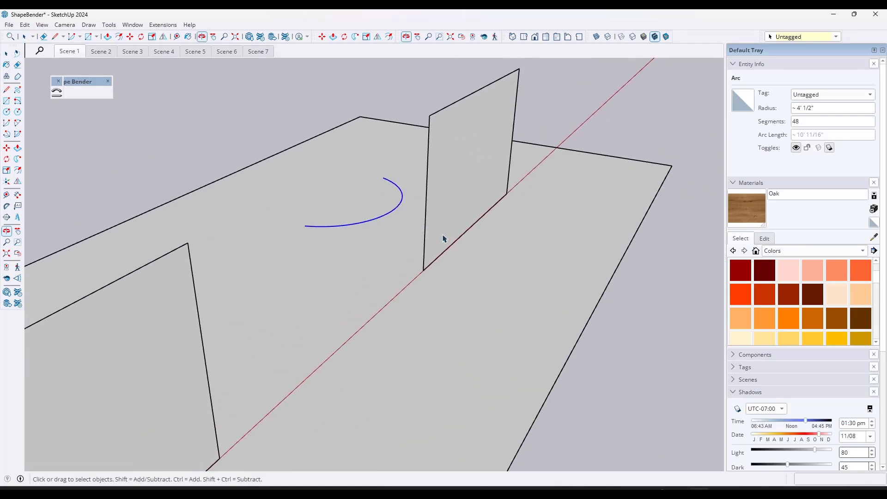
Bend the second panel along the 4' 1/2" radius arc, then switch to Scene 2
click(467, 167)
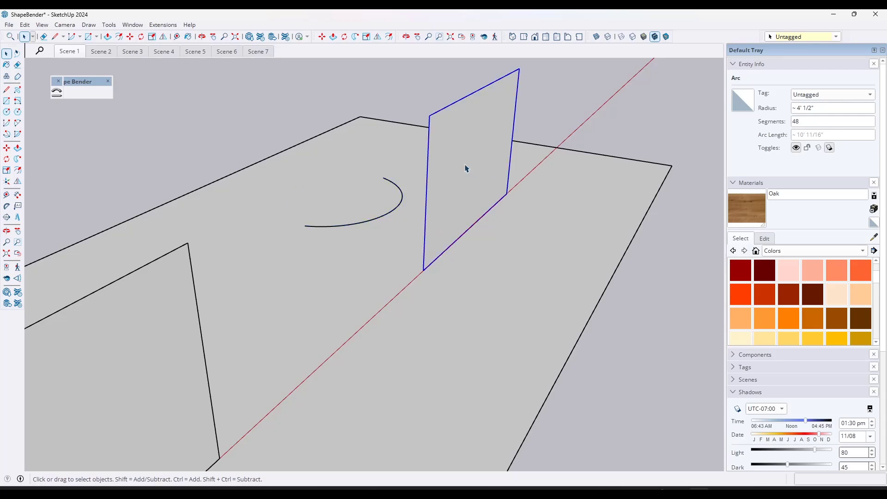
click(57, 93)
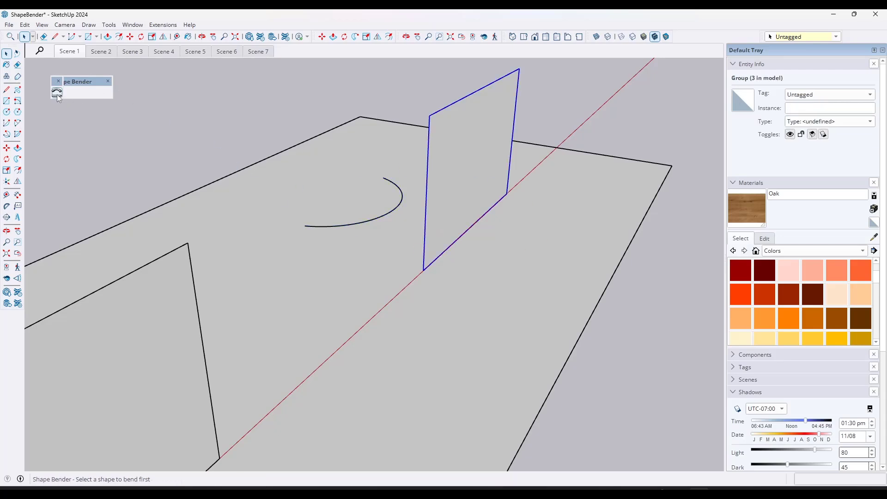
click(444, 251)
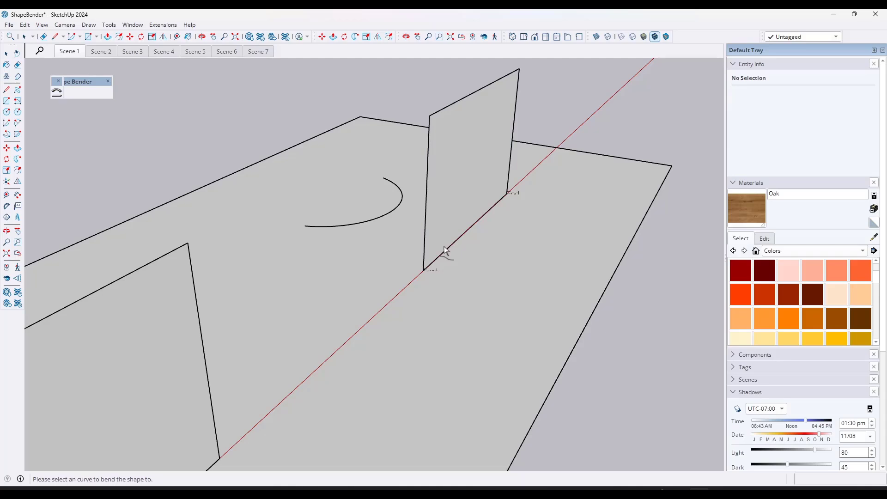
click(382, 216)
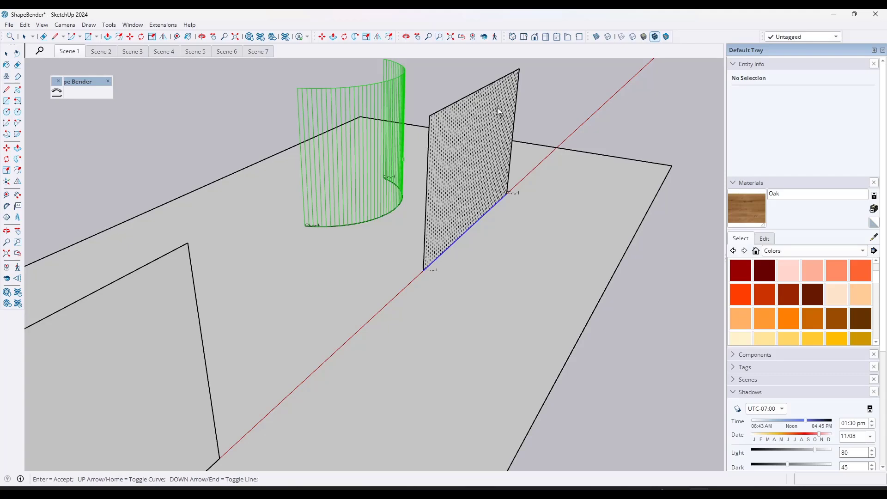
middle_drag(399, 205, 307, 356)
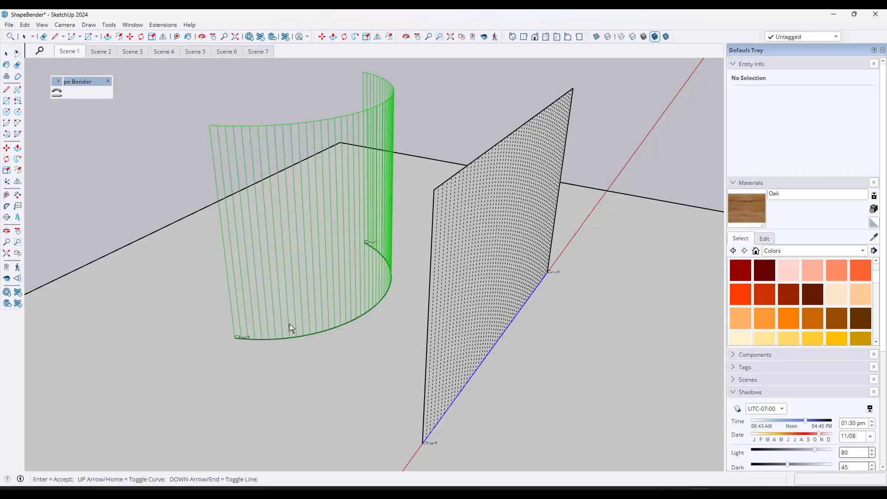
key(Return)
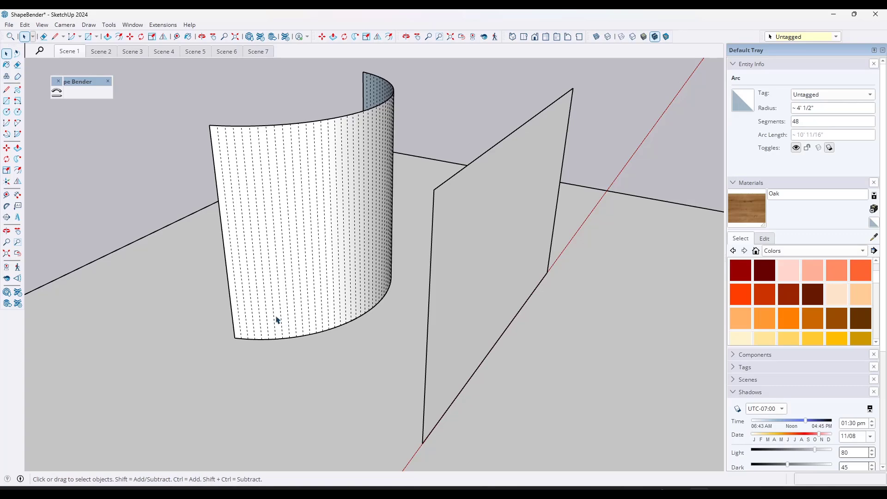
click(101, 50)
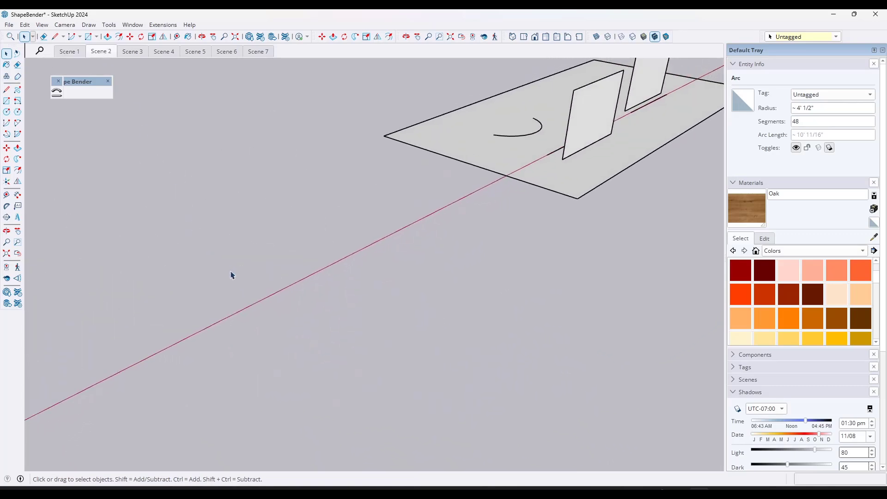
Orbit around the Scene 2 plane and select the right-hand vertical panel group
middle_drag(293, 240, 539, 244)
key(space)
scroll(448, 261, up, 4)
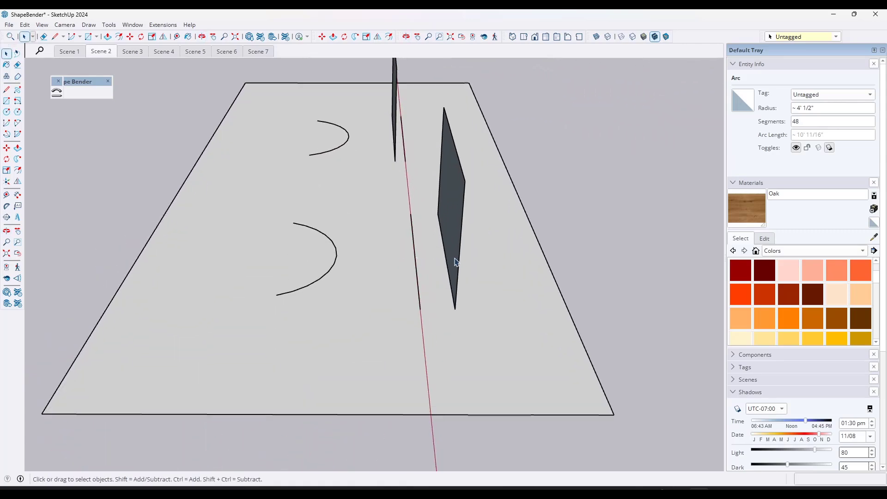
middle_drag(431, 260, 530, 251)
key(space)
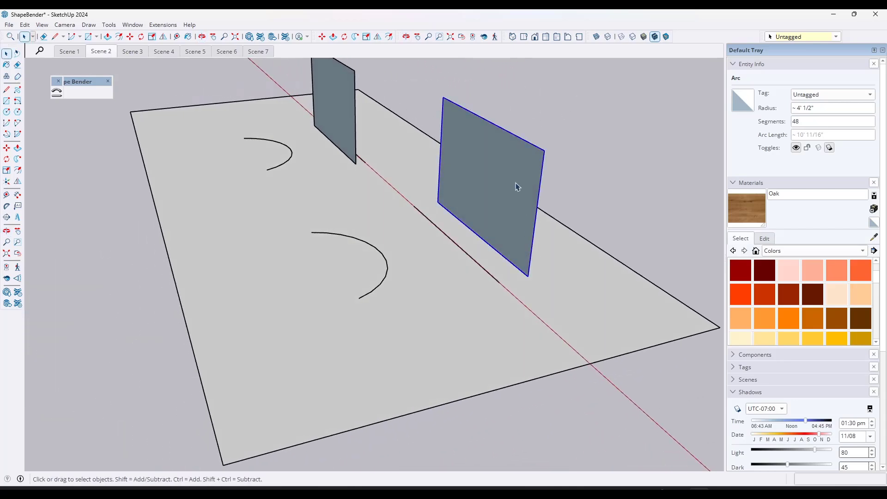
click(519, 186)
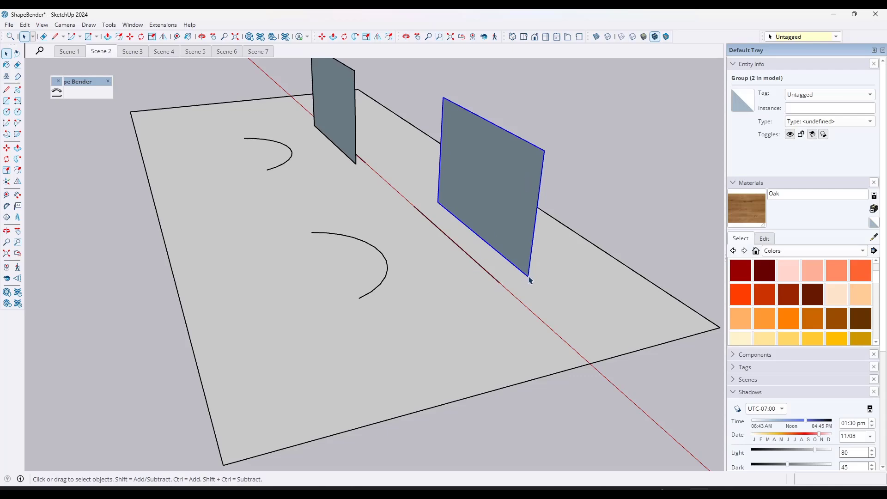
scroll(530, 280, up, 3)
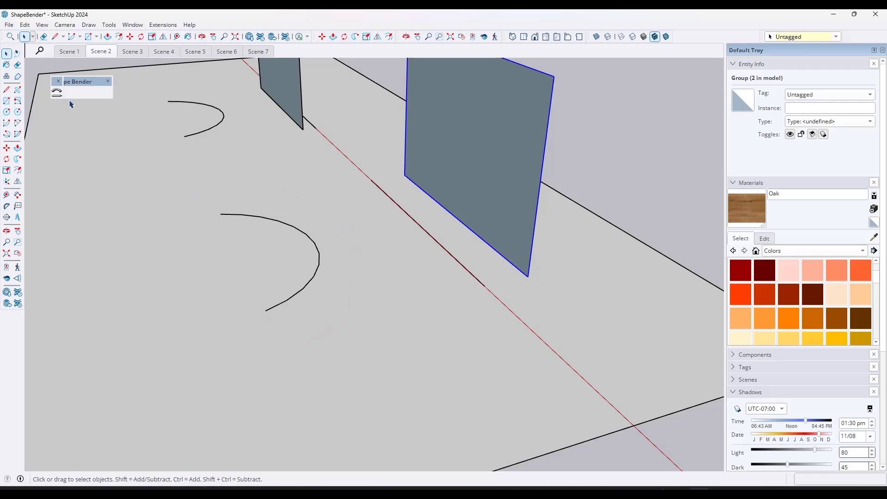
Preview a Shape Bender bend of the panel from its red-axis base line along the larger arc
click(57, 92)
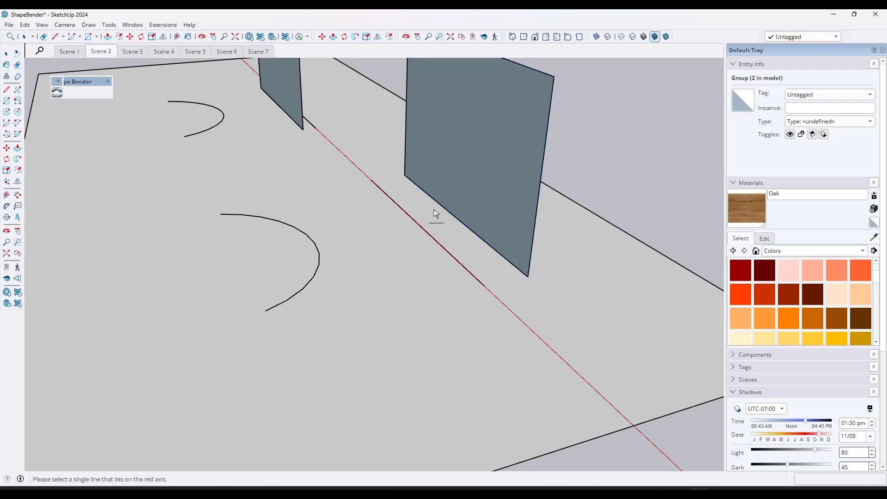
click(424, 232)
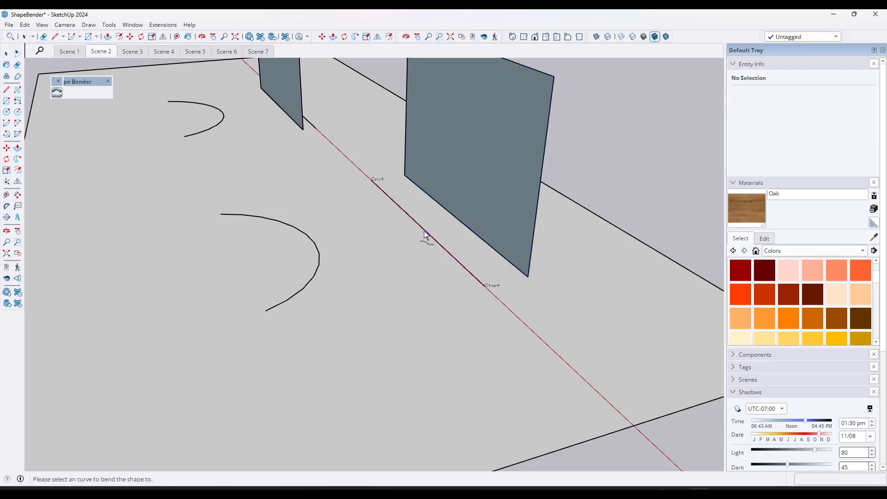
click(319, 257)
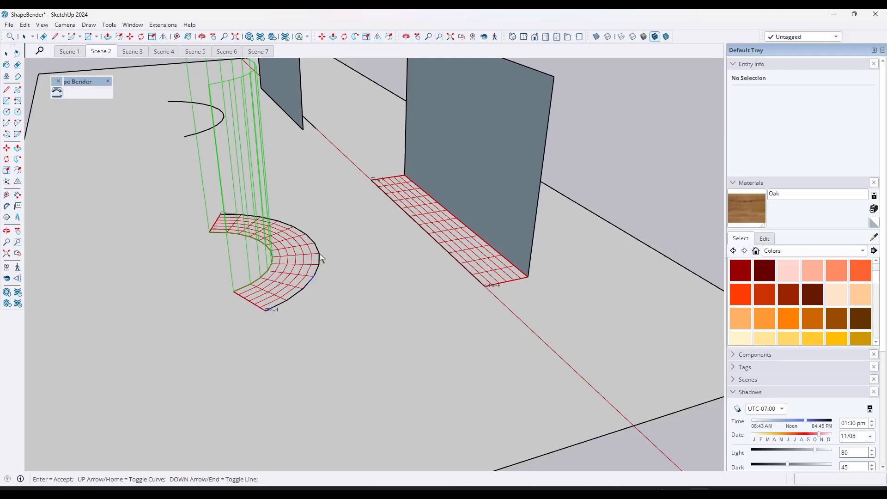
middle_drag(447, 289, 364, 289)
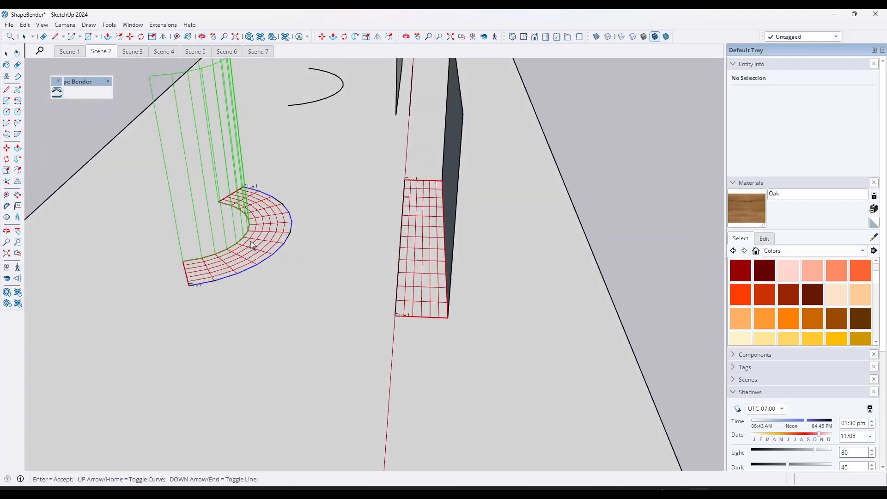
key(o)
middle_drag(270, 246, 208, 169)
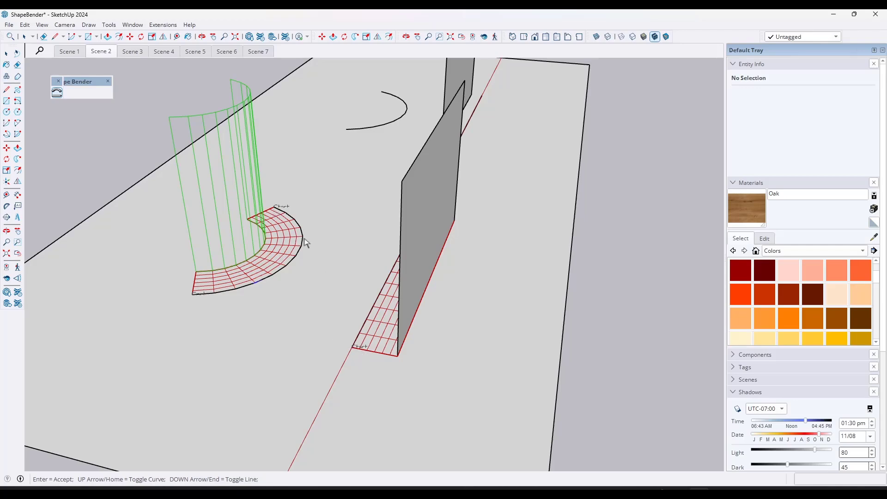
middle_click(263, 291)
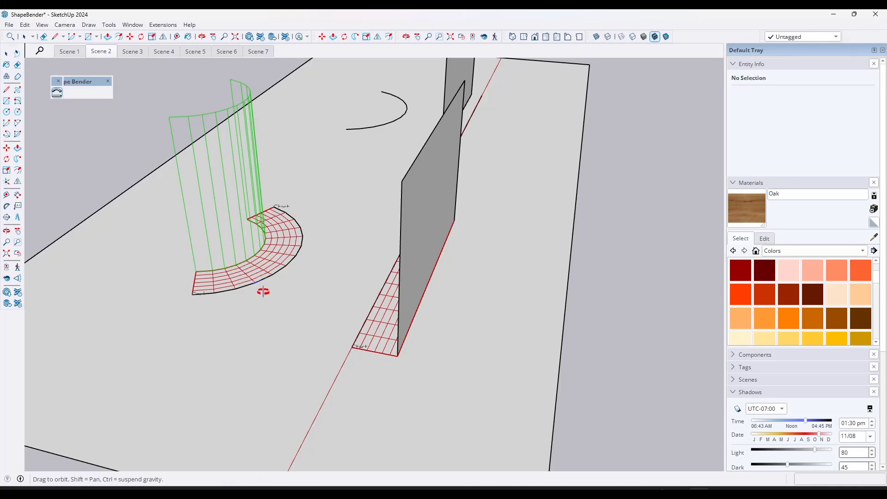
middle_drag(263, 291, 220, 281)
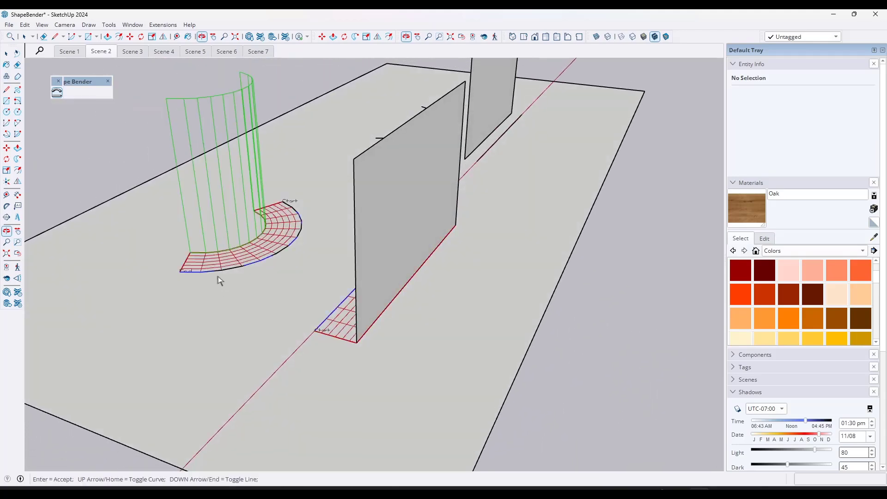
middle_drag(278, 262, 299, 272)
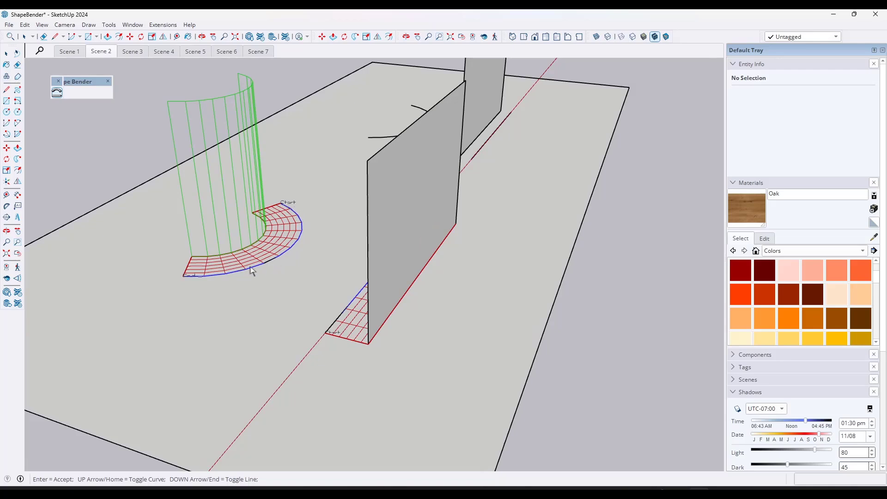
mouse_move(281, 292)
middle_down()
mouse_move(445, 295)
mouse_move(285, 280)
middle_up()
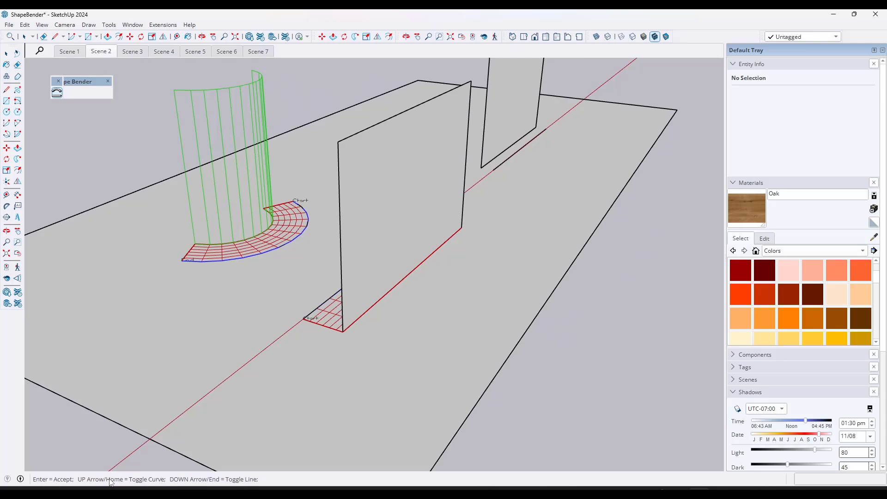
Toggle the bend direction with Up Arrow and accept the curved wall along the larger arc
key(Up)
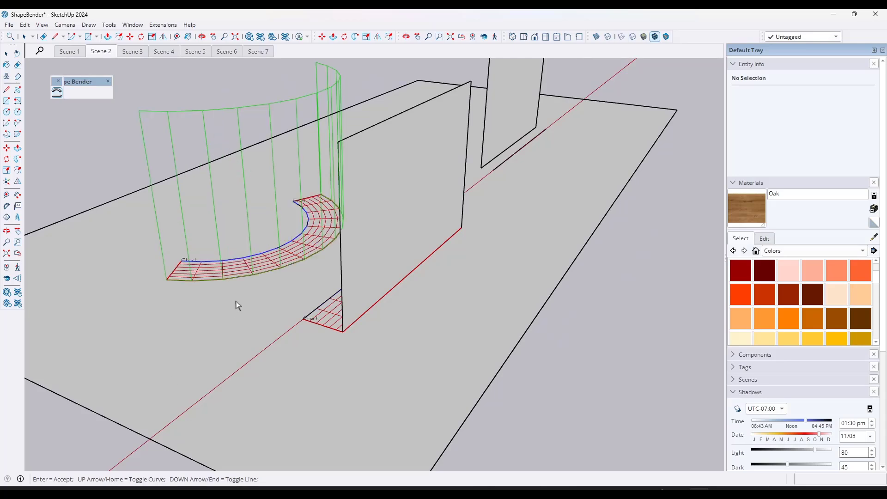
key(Up)
key(Up)
key(Up)
key(Up)
middle_drag(199, 300, 301, 295)
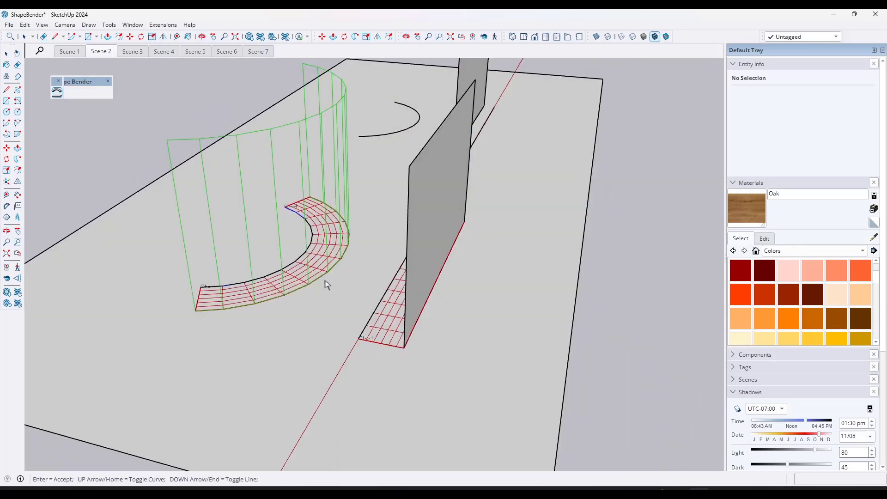
key(Return)
Orbit and zoom the view toward the remaining flat panel
middle_drag(174, 283, 512, 314)
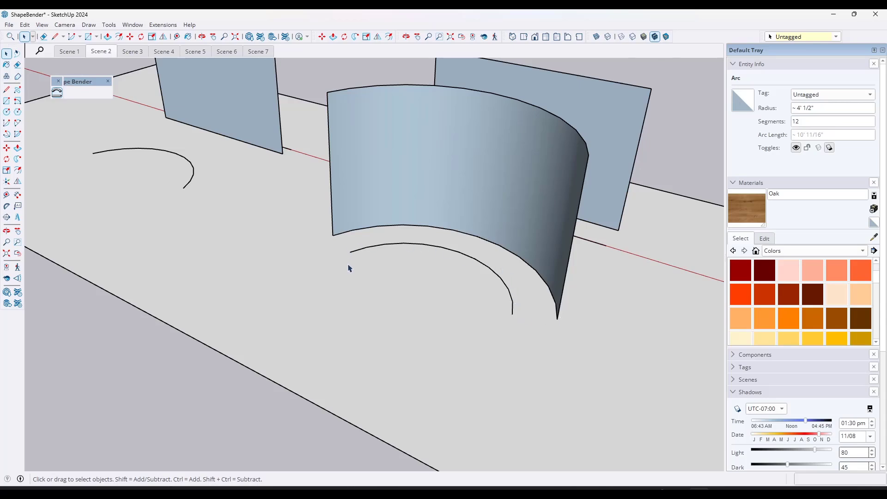
scroll(536, 300, down, 5)
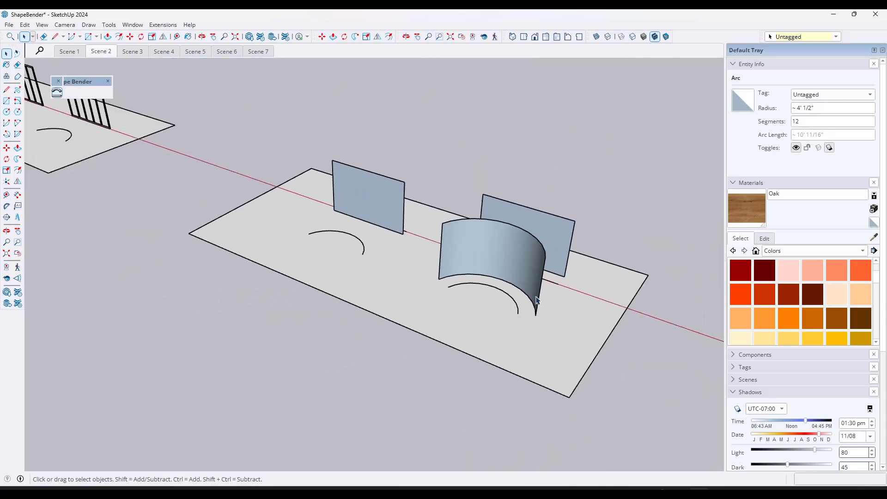
middle_drag(535, 300, 317, 187)
scroll(425, 214, up, 5)
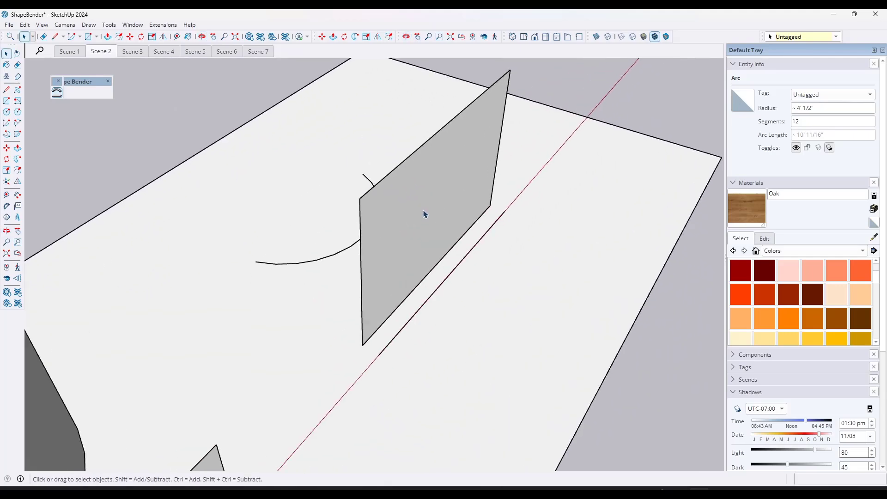
middle_drag(425, 214, 456, 246)
Start Shape Bender on the remaining flat panel, picking its red-axis base line and the arc
click(437, 233)
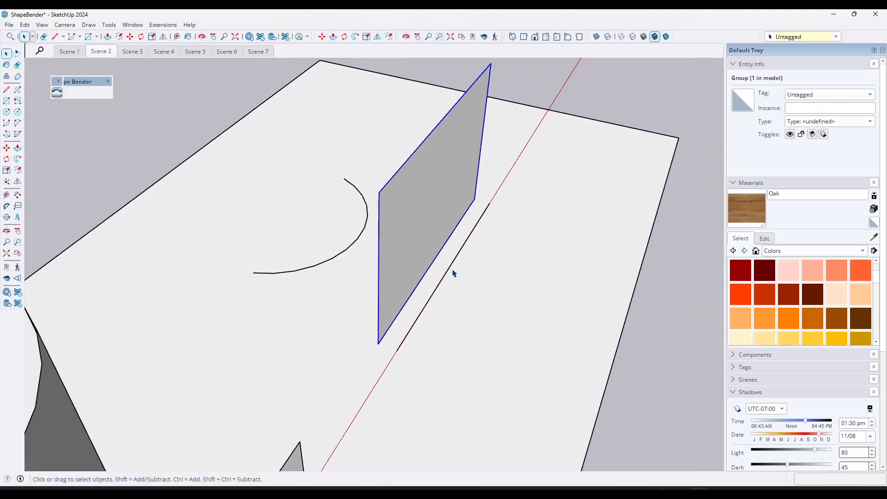
click(57, 93)
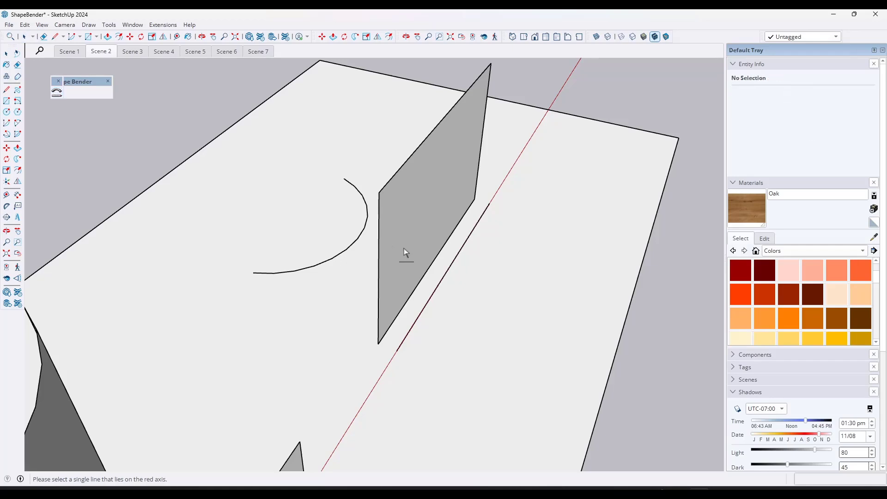
click(444, 278)
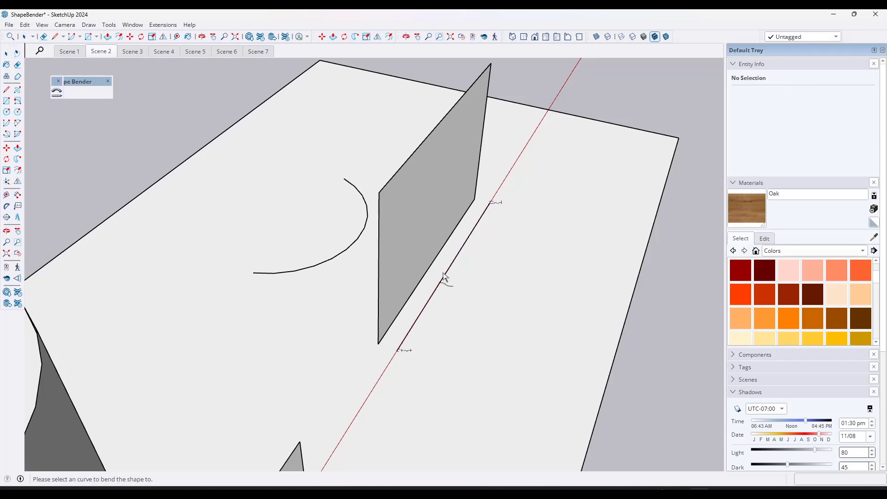
click(349, 247)
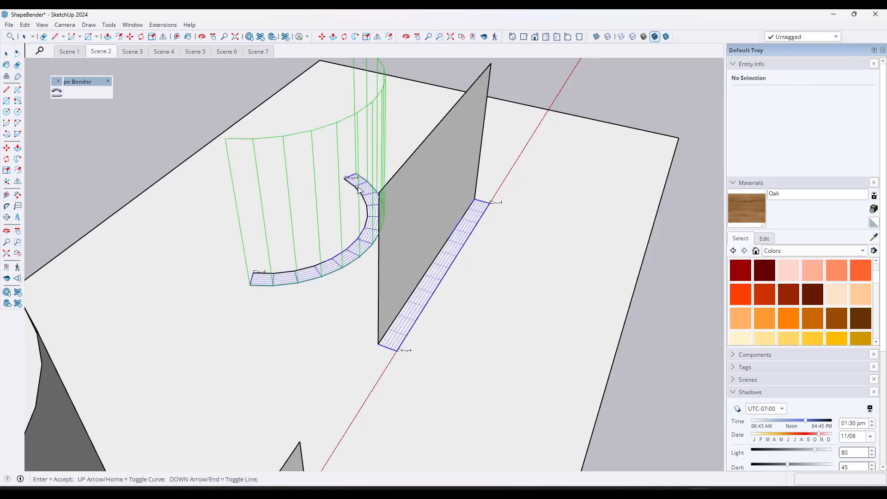
Toggle the bend's curve direction with the Up arrow and check the preview
key(Up)
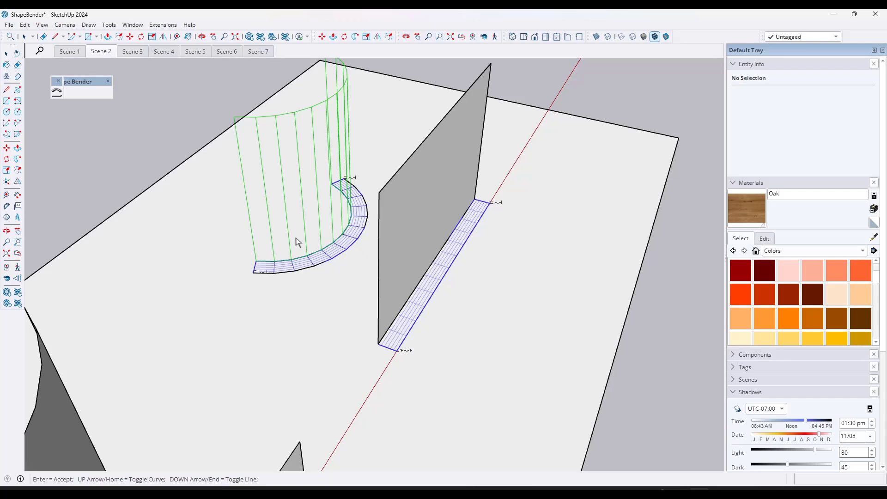
key(Up)
key(Up)
scroll(342, 225, down, 2)
scroll(342, 225, down, 4)
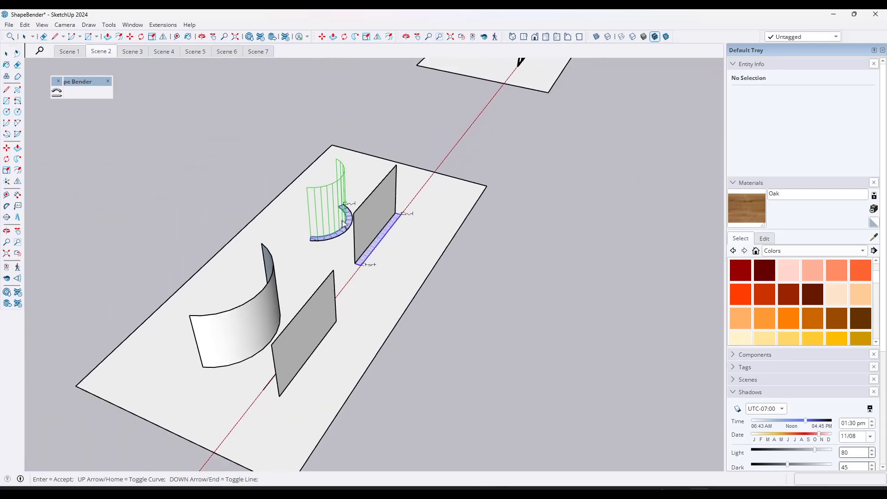
middle_drag(329, 226, 308, 223)
scroll(274, 214, up, 3)
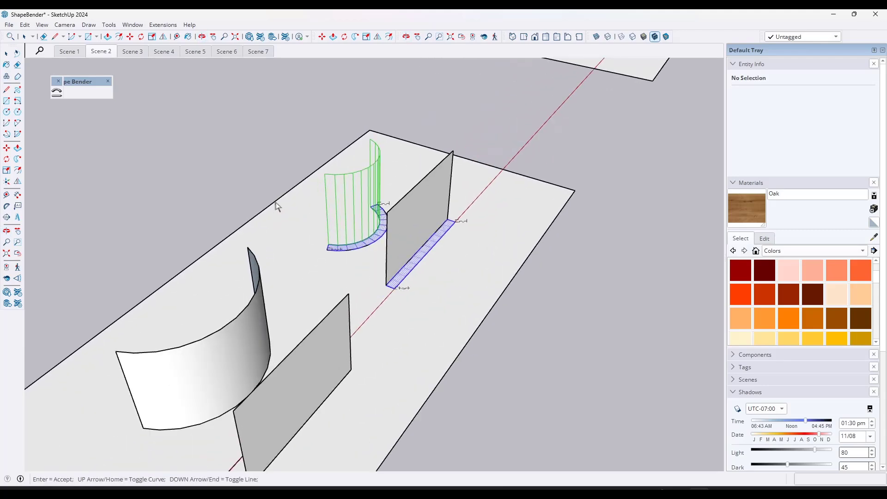
Settle the wall's line direction with the Down arrow, then accept the curved wall along the smaller arc
key(Down)
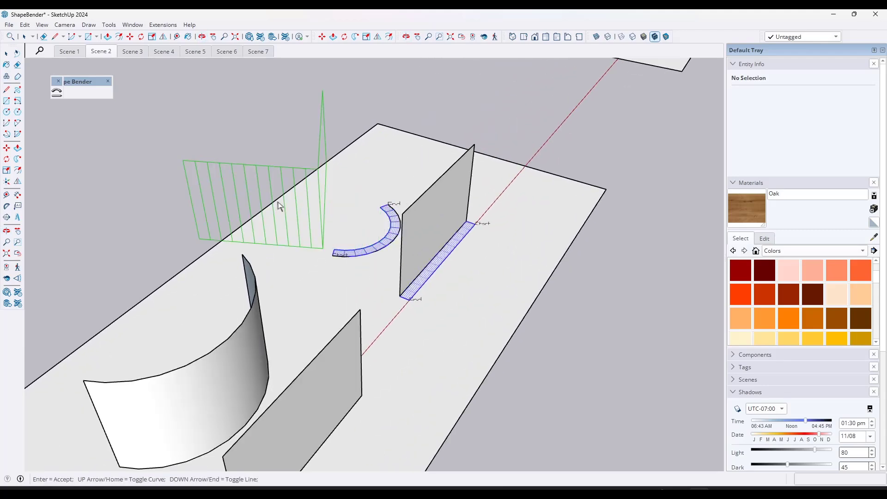
middle_drag(279, 205, 359, 376)
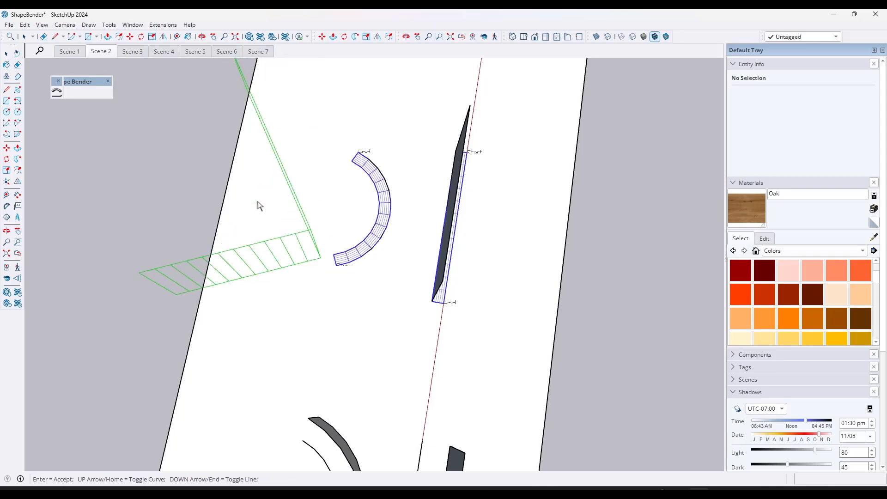
middle_drag(352, 301, 391, 157)
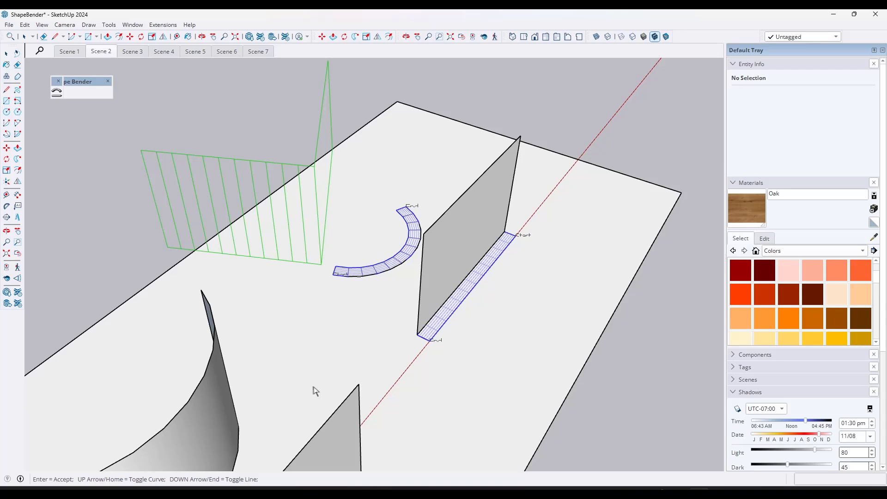
key(Down)
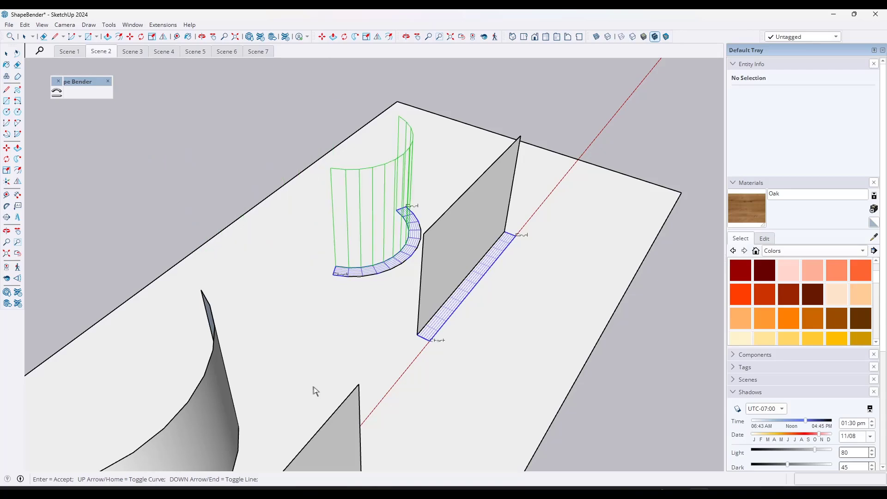
key(Down)
key(Down)
key(Down)
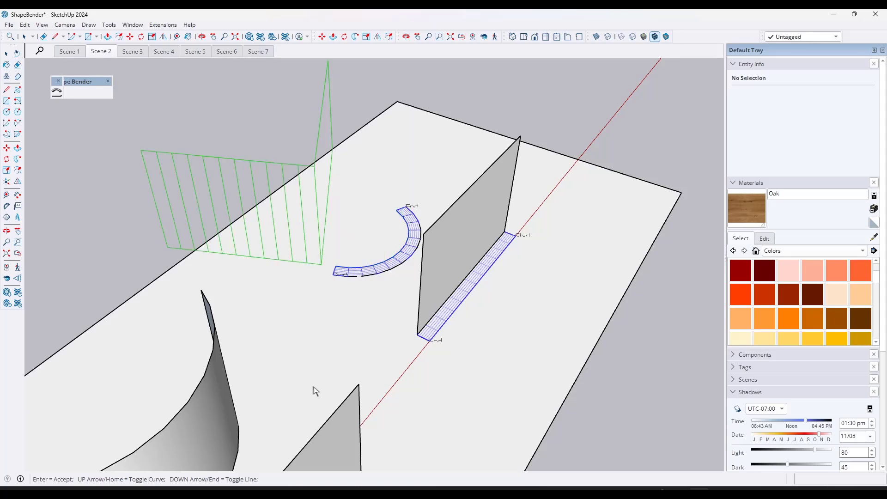
key(Down)
key(Down)
key(Down)
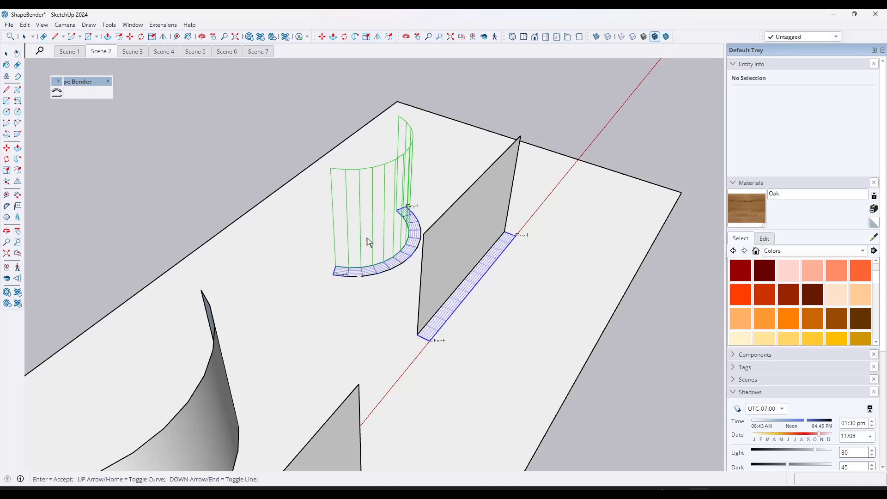
key(Return)
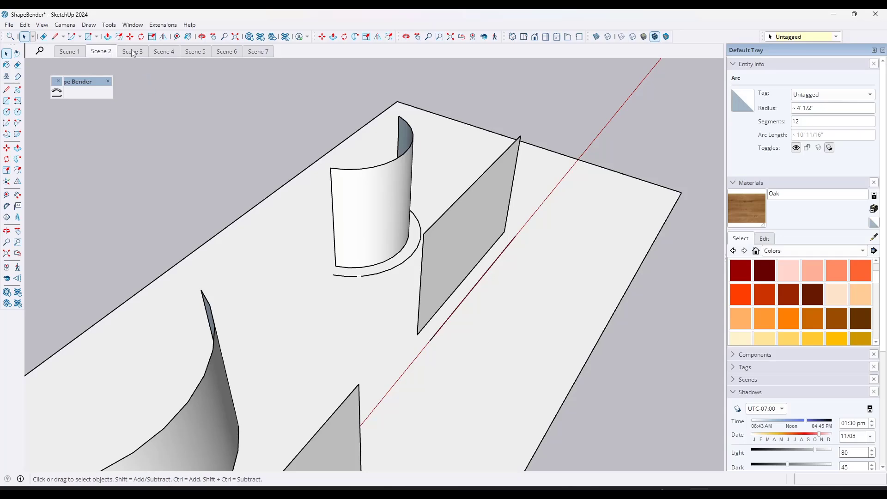
Go to Scene 3, select the arc beside the glass window, and frame both in view
click(133, 52)
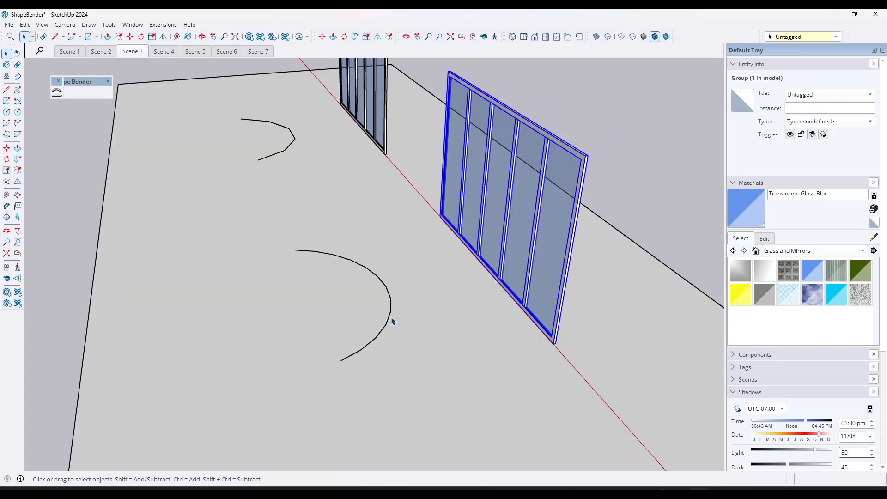
click(390, 318)
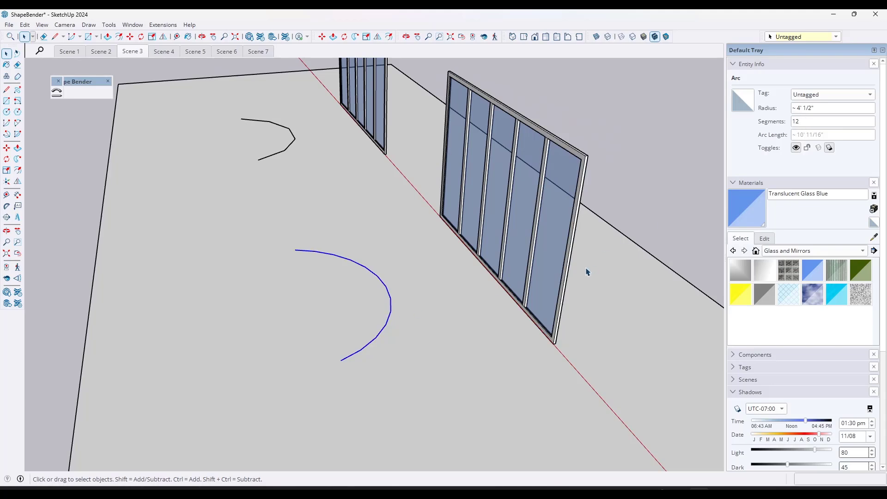
middle_drag(586, 272, 234, 335)
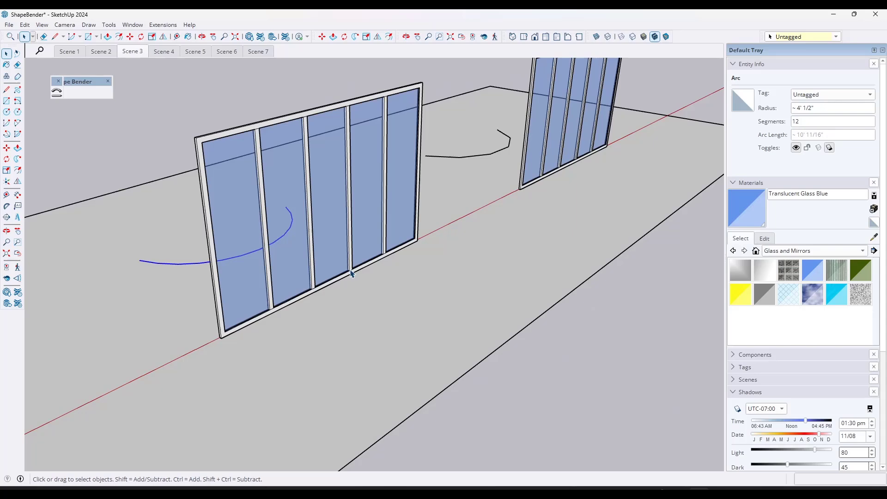
scroll(469, 258, down, 5)
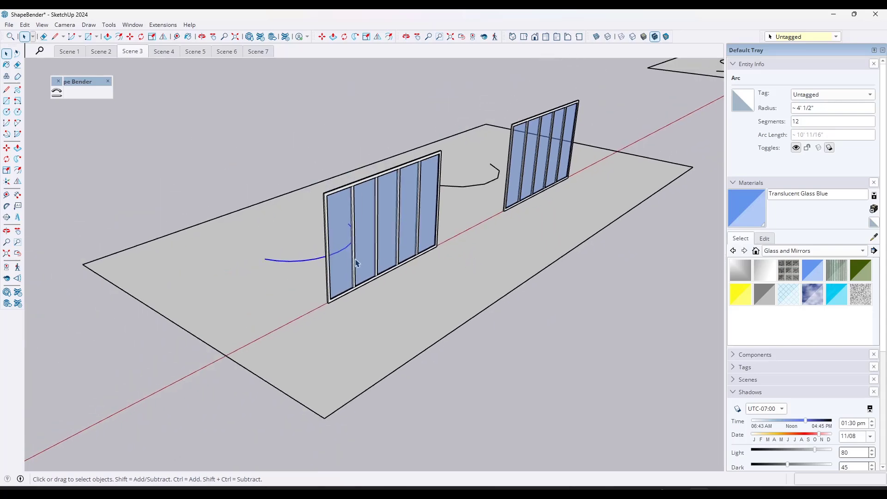
middle_drag(469, 258, 585, 257)
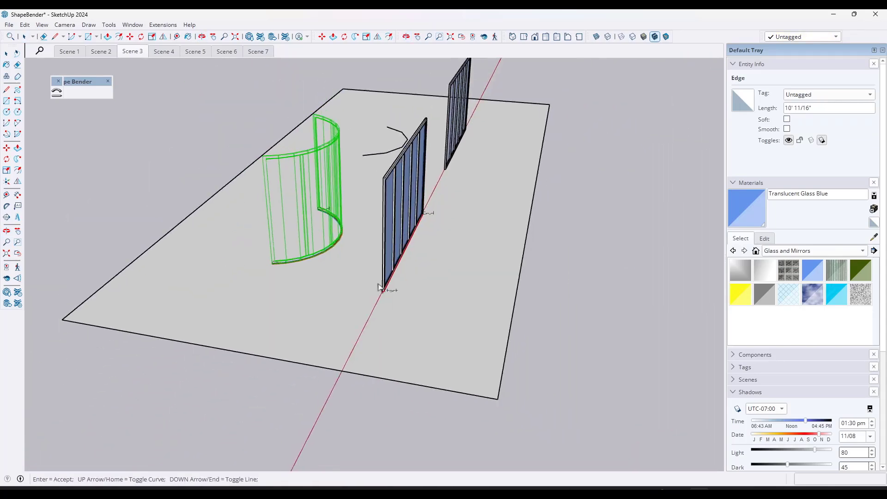
Accept the Shape Bender preview to curve the blue glass window along the arc
scroll(311, 164, up, 3)
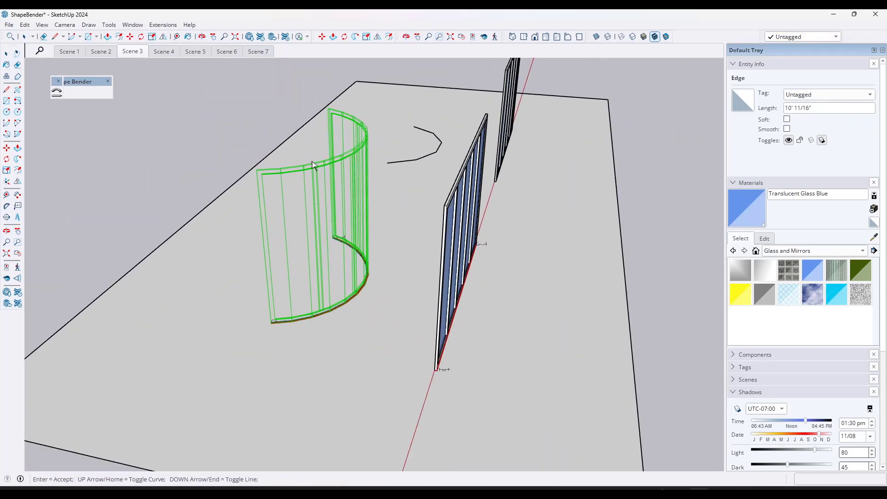
key(Return)
scroll(299, 291, up, 4)
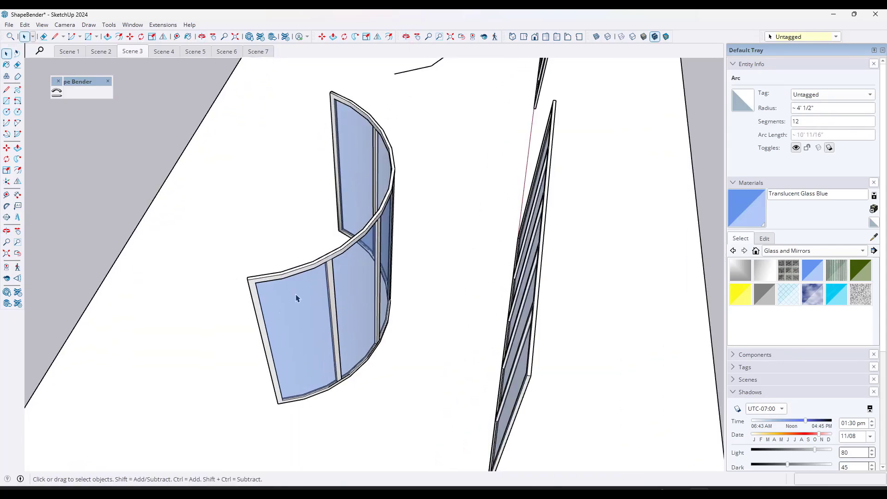
scroll(296, 298, up, 3)
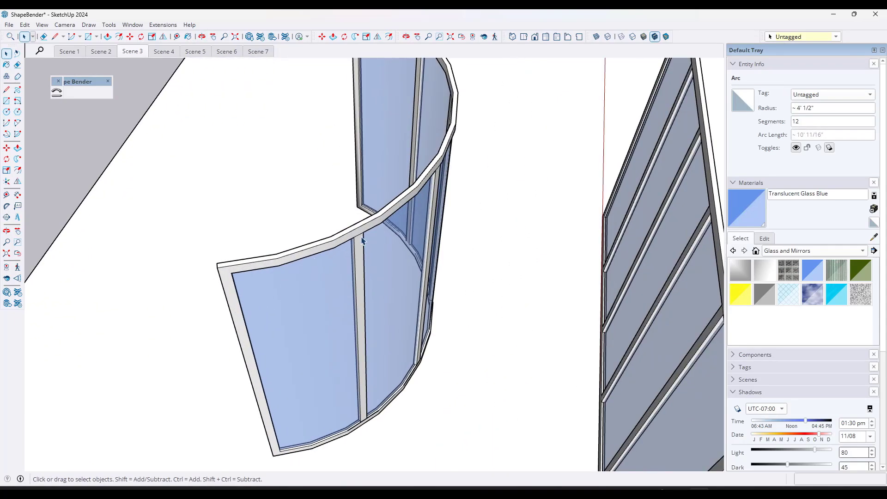
middle_drag(370, 257, 365, 259)
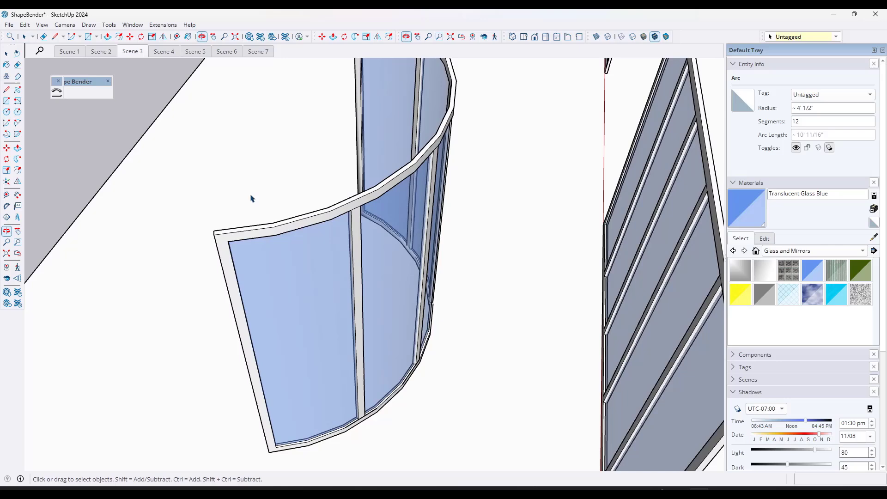
Turn on View > Hidden Geometry and inspect the curved glass window's dashed facet edges
click(42, 24)
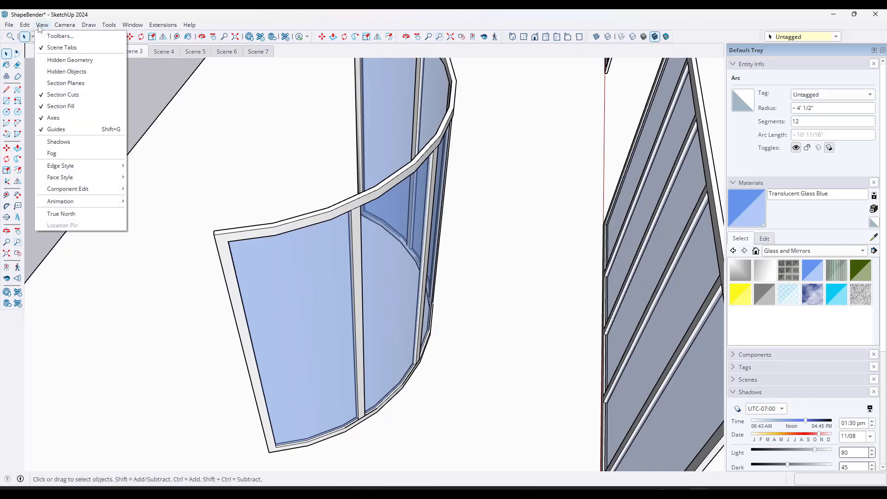
click(68, 60)
middle_drag(345, 273, 383, 267)
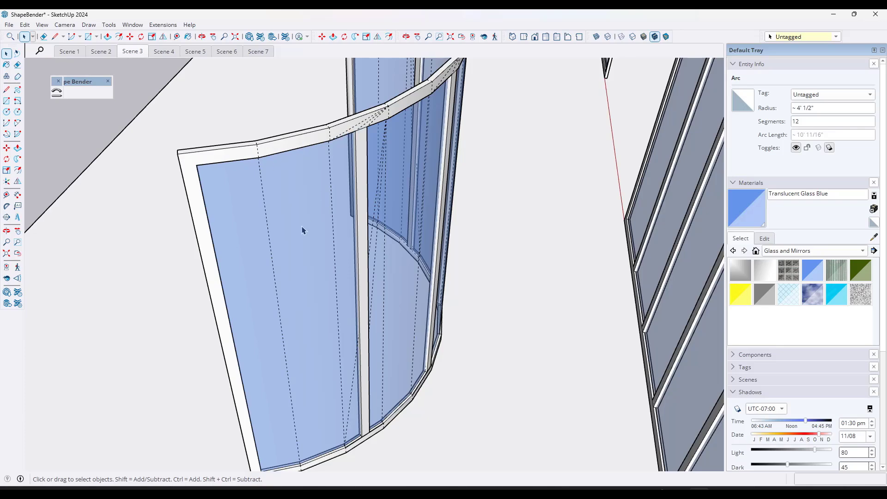
middle_drag(303, 229, 313, 211)
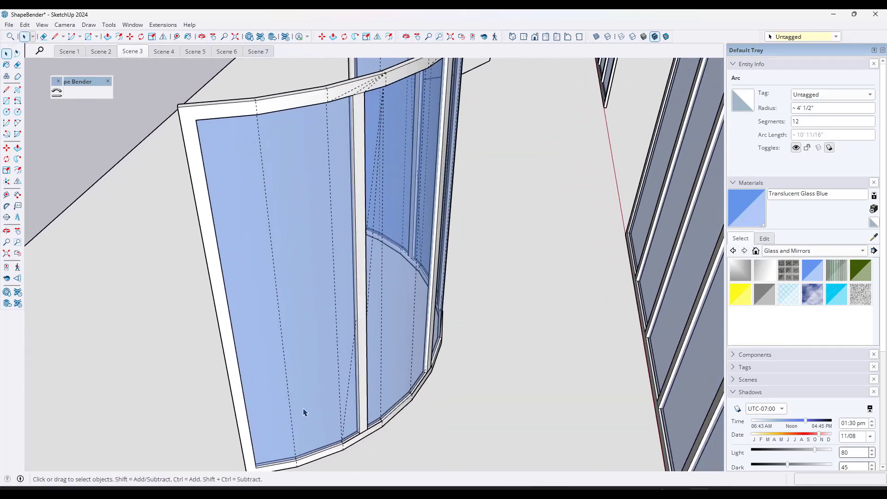
scroll(342, 357, down, 8)
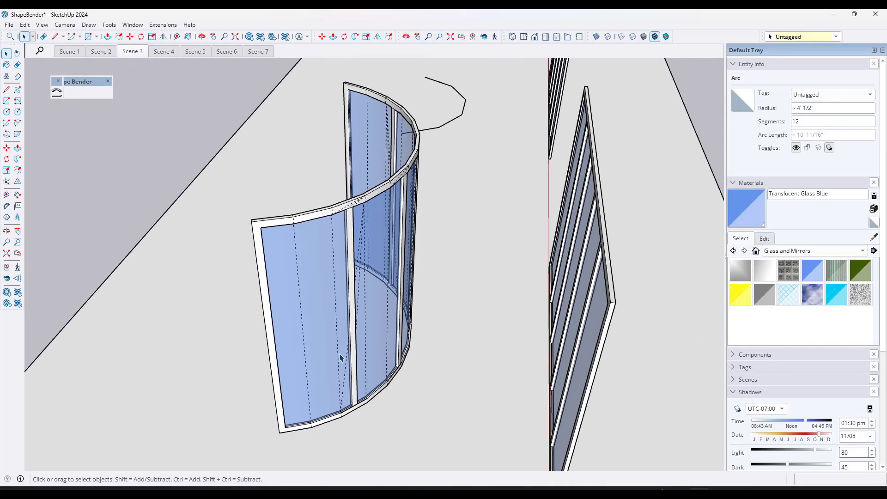
scroll(472, 181, up, 3)
Group the second window's glass pane together with its edges using Make Group
middle_drag(416, 222, 361, 237)
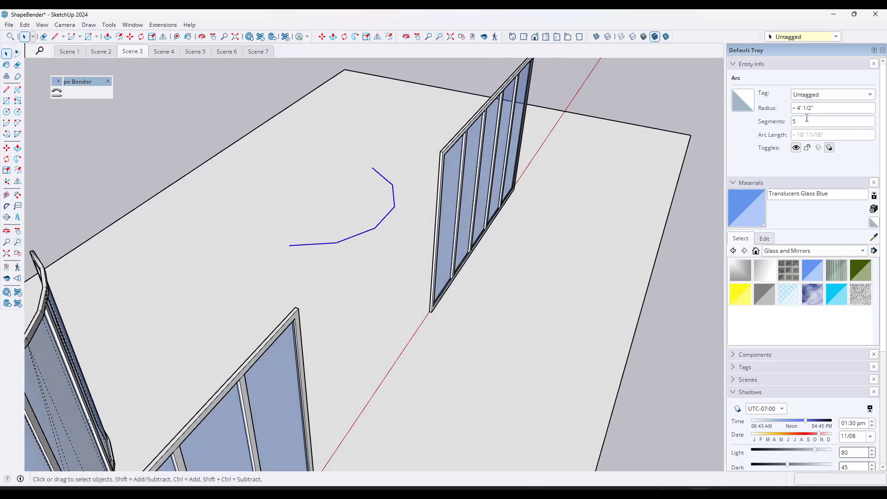
middle_drag(488, 198, 484, 166)
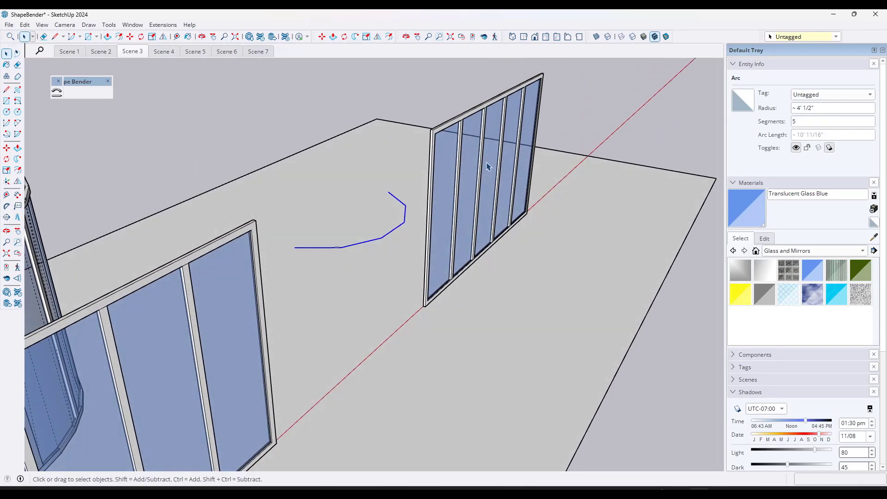
click(484, 169)
double_click(477, 166)
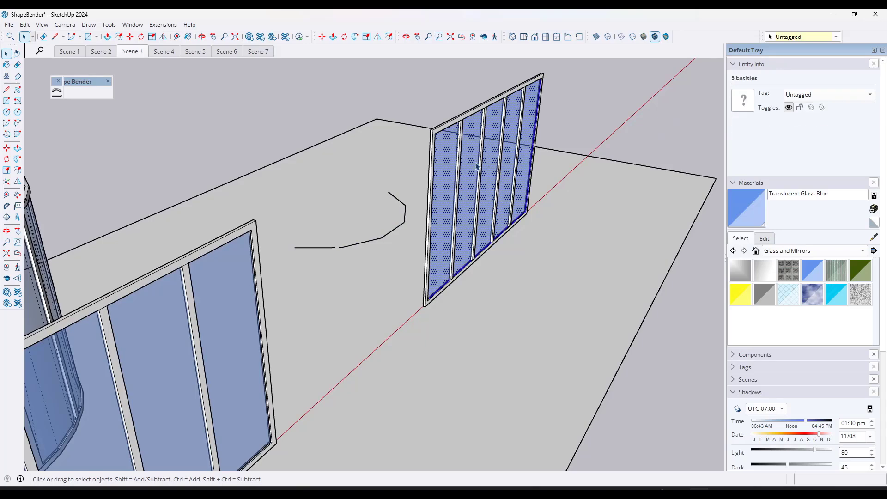
right_click(481, 164)
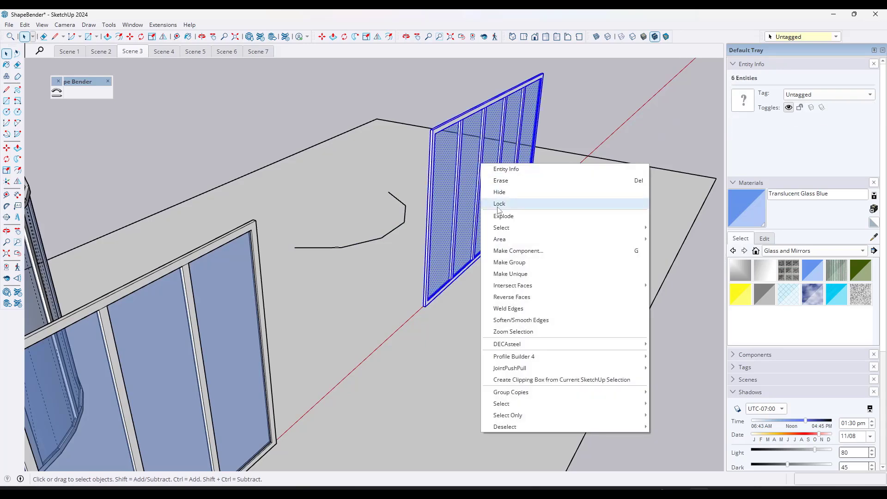
click(508, 261)
middle_drag(475, 241, 72, 111)
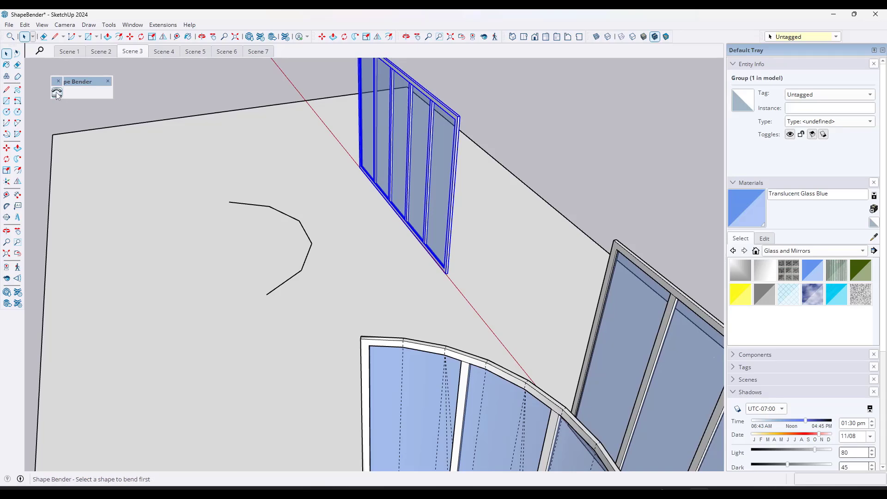
Start Shape Bender on the grouped window, picking its red-axis bottom line and the five-segment arc
click(57, 93)
scroll(443, 277, up, 4)
click(443, 276)
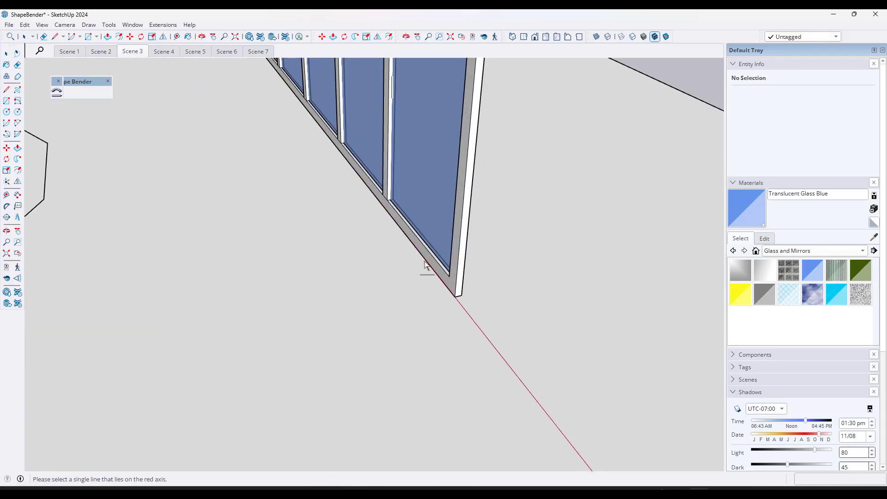
scroll(424, 263, down, 3)
click(263, 245)
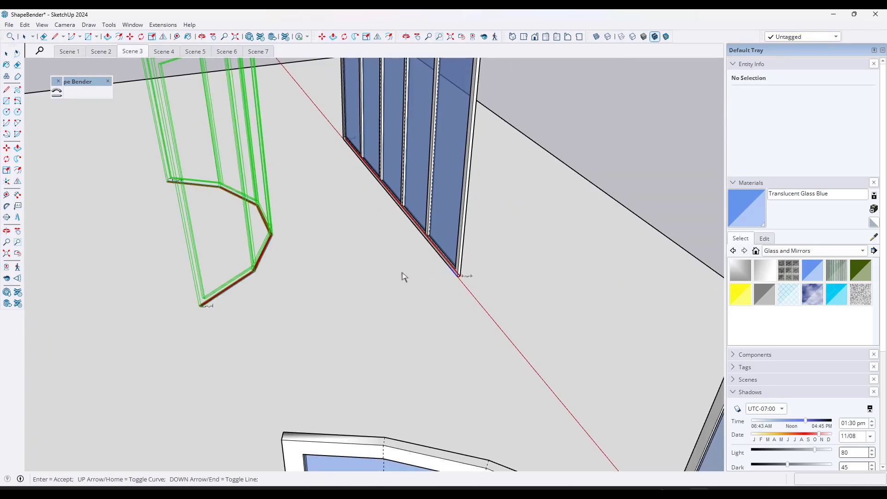
scroll(401, 275, down, 5)
middle_drag(459, 279, 299, 254)
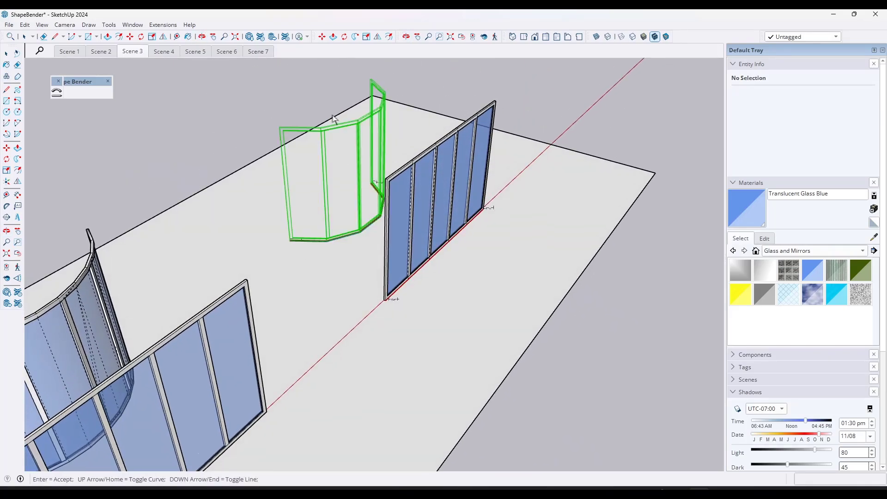
scroll(333, 112, up, 4)
Accept the faceted curved glass wall and orbit around it
key(Return)
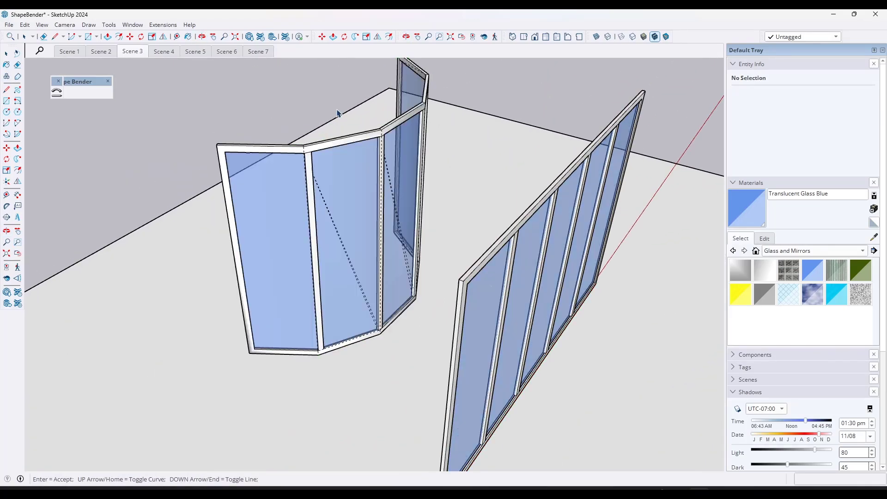
middle_drag(351, 144, 243, 161)
drag(243, 160, 378, 110)
key(space)
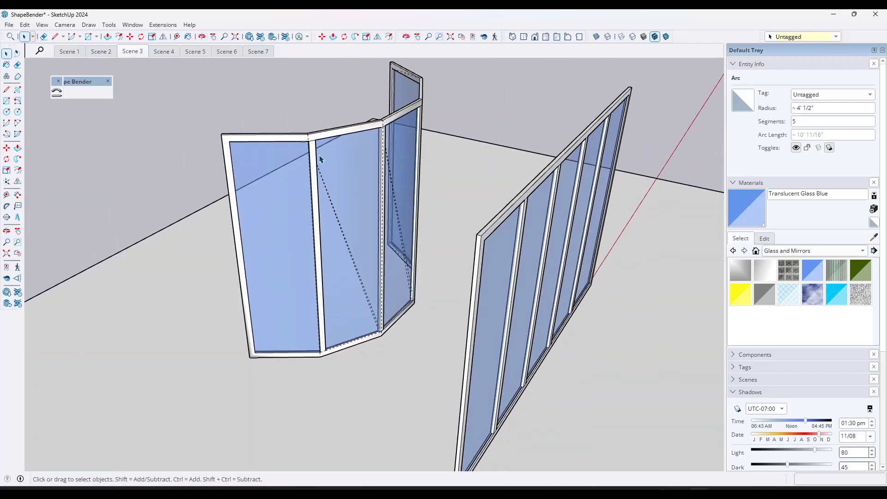
Orbit and zoom around both bent glass assemblies to inspect them
scroll(336, 148, up, 3)
middle_drag(387, 128, 296, 336)
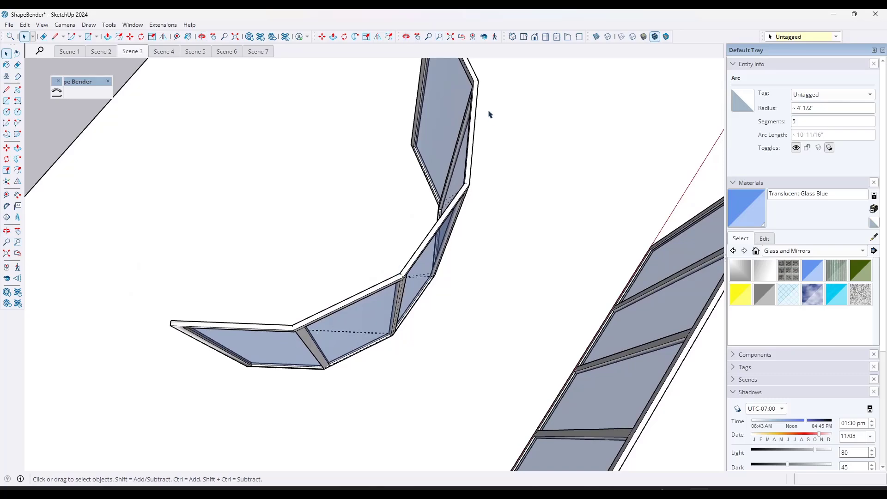
scroll(406, 337, down, 3)
middle_drag(406, 337, 424, 159)
scroll(423, 158, up, 5)
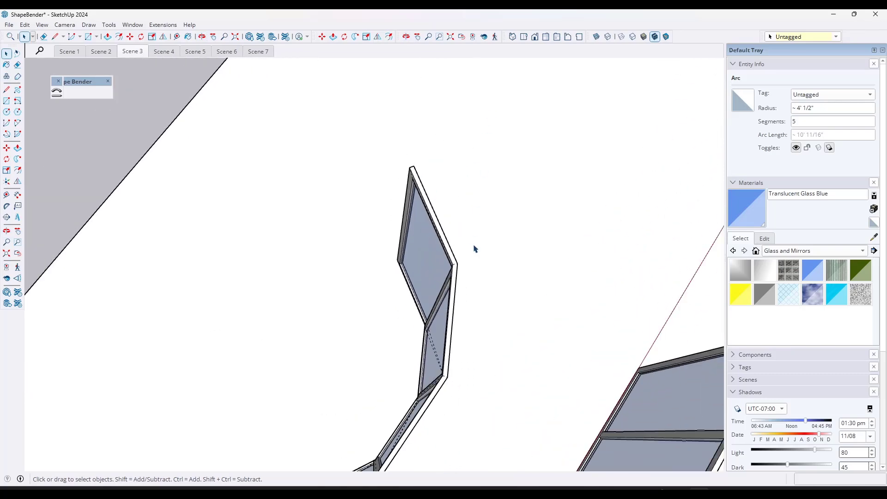
scroll(475, 249, down, 4)
middle_drag(455, 246, 452, 179)
scroll(442, 245, up, 2)
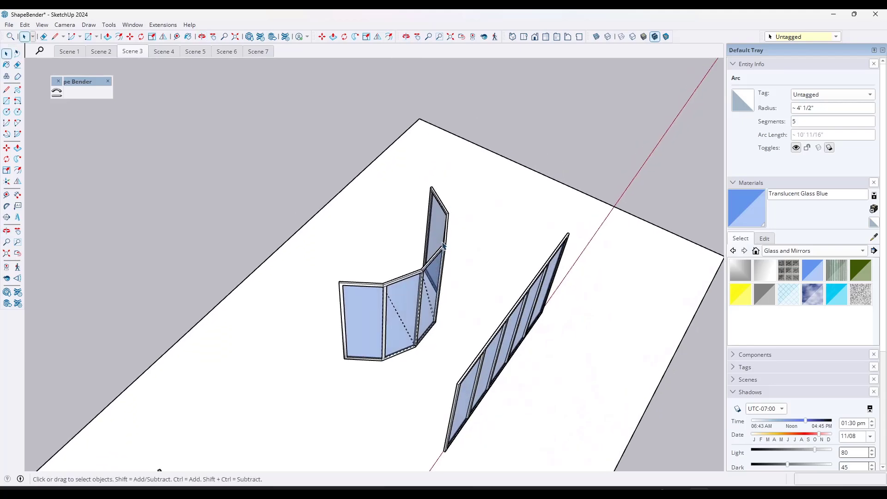
scroll(443, 245, up, 4)
middle_drag(443, 245, 379, 211)
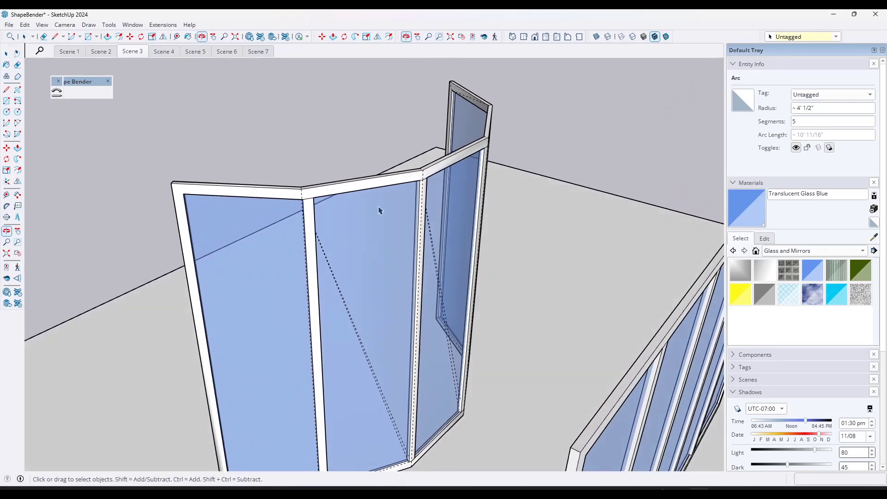
scroll(363, 245, down, 3)
middle_drag(362, 245, 394, 293)
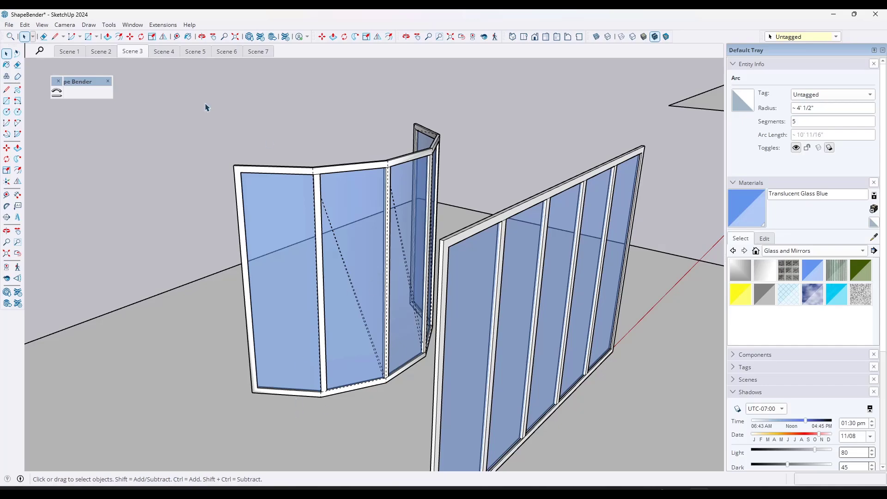
Turn off Hidden Geometry and move on to Scene 4
click(41, 24)
click(64, 59)
middle_drag(351, 248, 331, 263)
scroll(403, 251, down, 5)
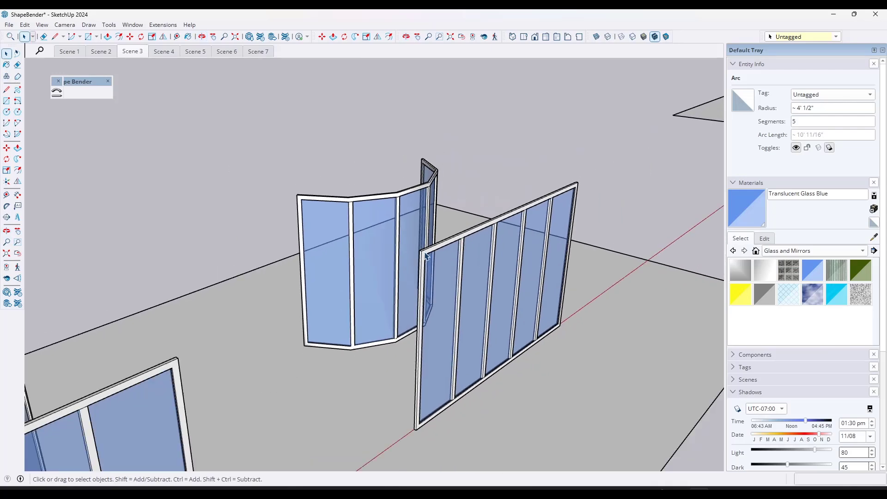
key(Page_Down)
Select the near two-panel railing, its base edge and the nearer curve's edges
key(o)
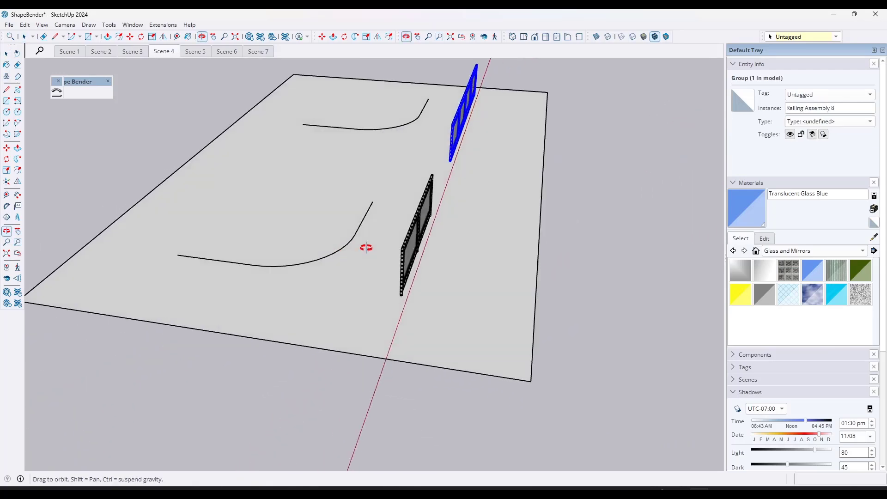
key(space)
scroll(519, 194, up, 5)
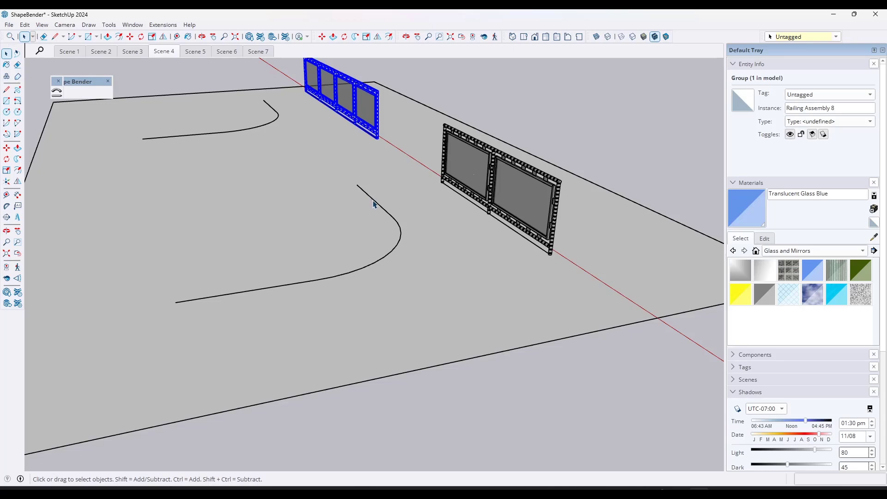
click(516, 202)
click(514, 235)
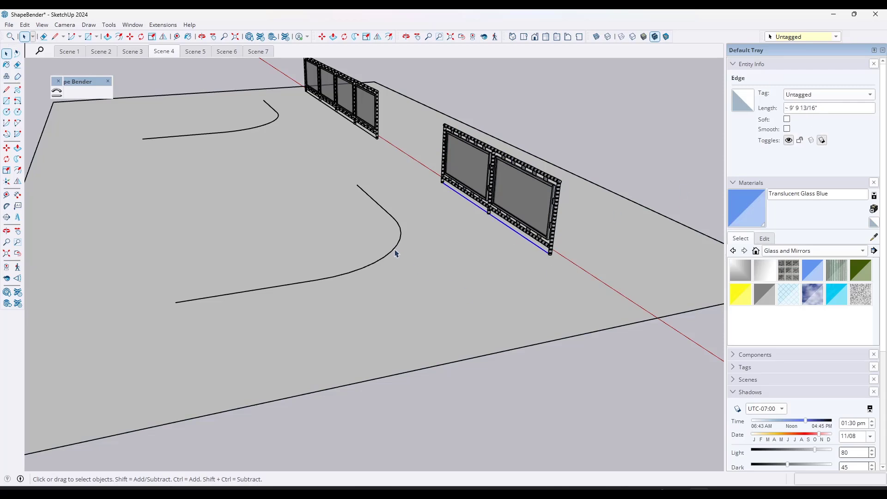
click(367, 197)
ctrl+click(323, 283)
ctrl+click(302, 283)
middle_drag(511, 181, 513, 193)
Select the railing group, hide its dotted hidden objects, and start Shape Bender
click(515, 194)
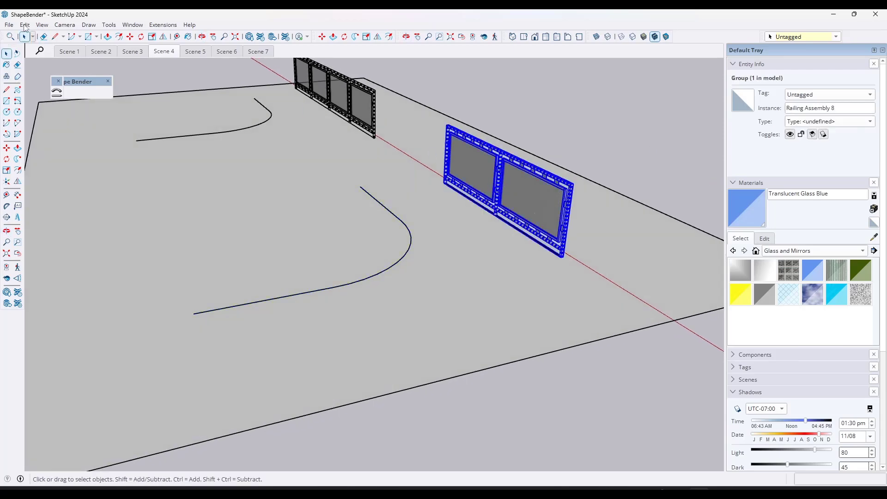
click(42, 24)
click(123, 70)
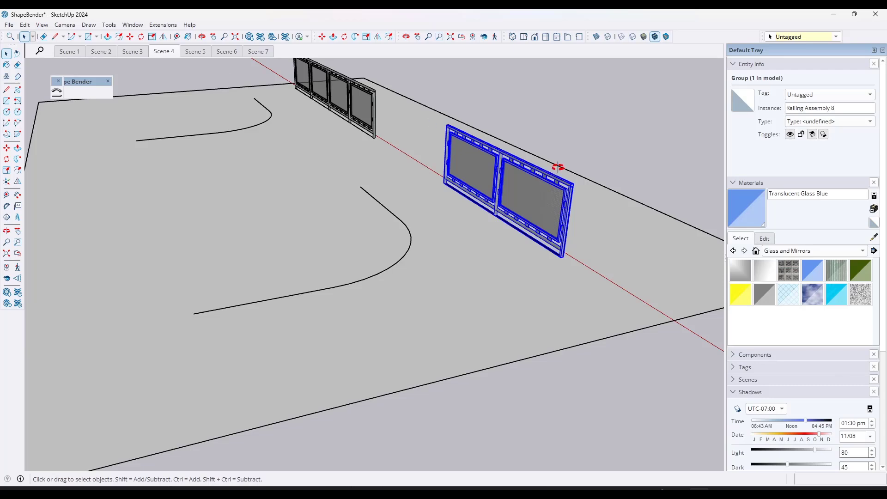
click(57, 93)
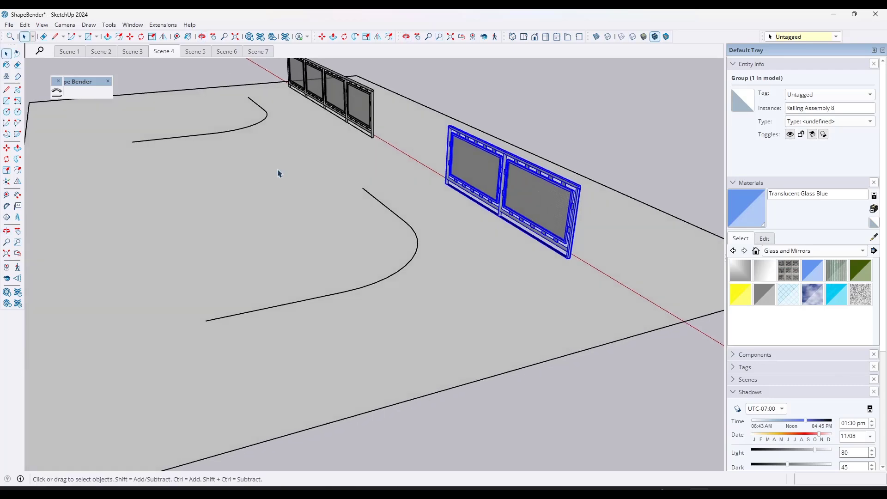
Bend the railing from its red-axis base line onto the nearer curve and accept the result
click(509, 222)
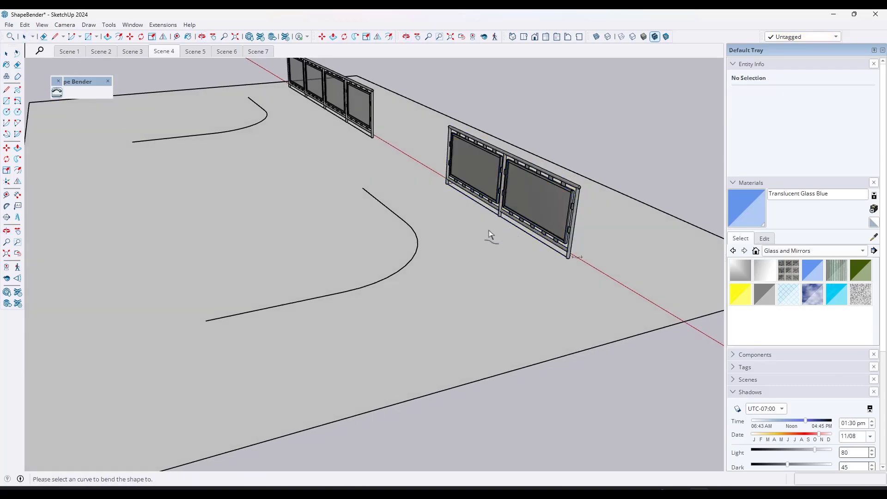
click(415, 245)
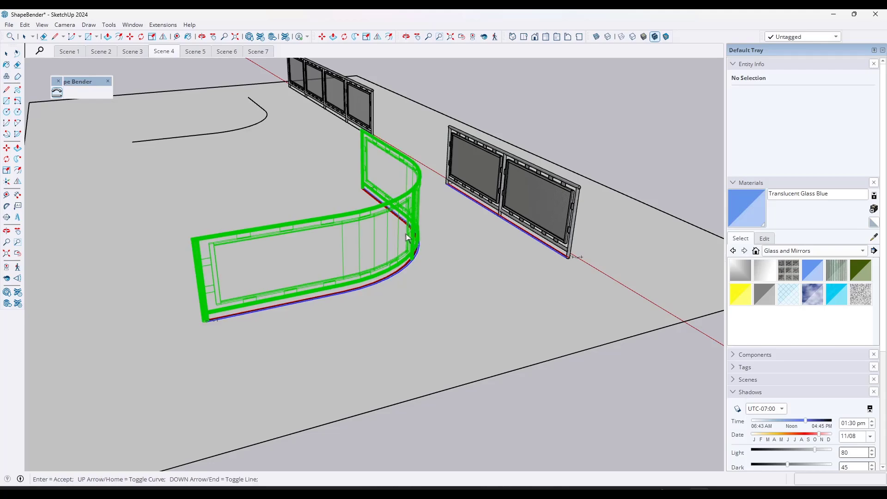
middle_drag(408, 238, 316, 218)
key(Return)
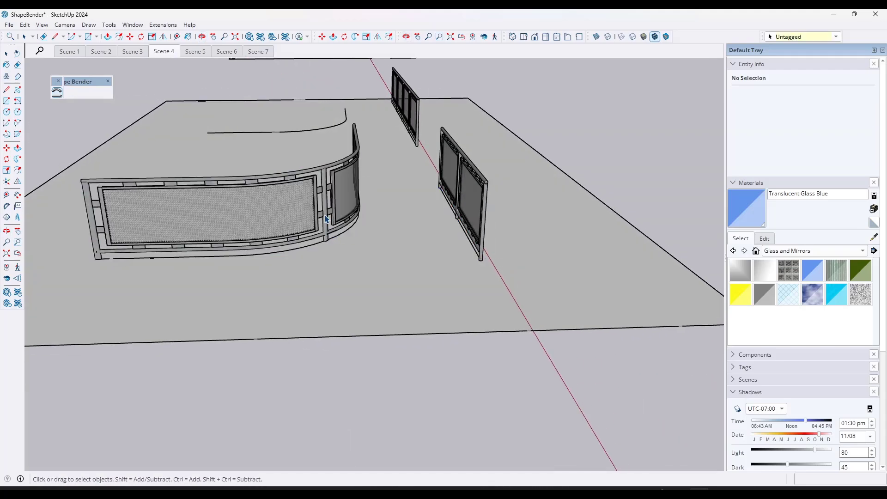
middle_drag(392, 214, 440, 214)
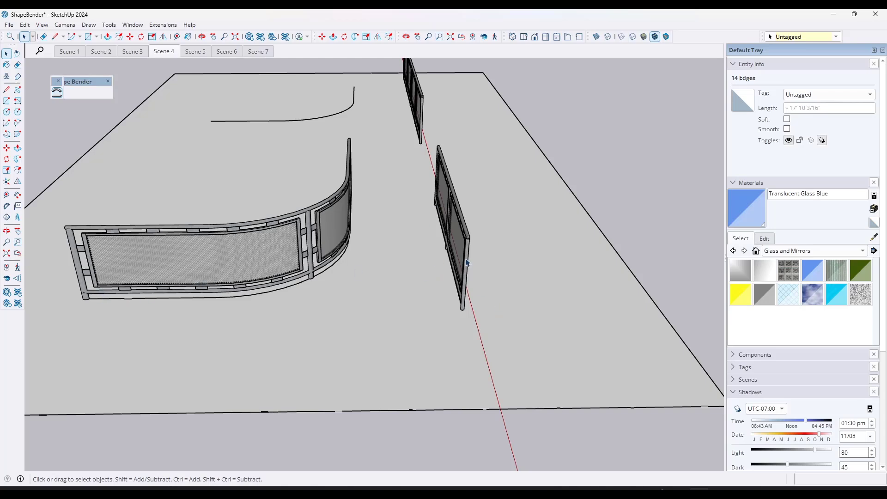
Bring the far curve into view and crossing-select all of its edges
middle_drag(386, 198, 330, 208)
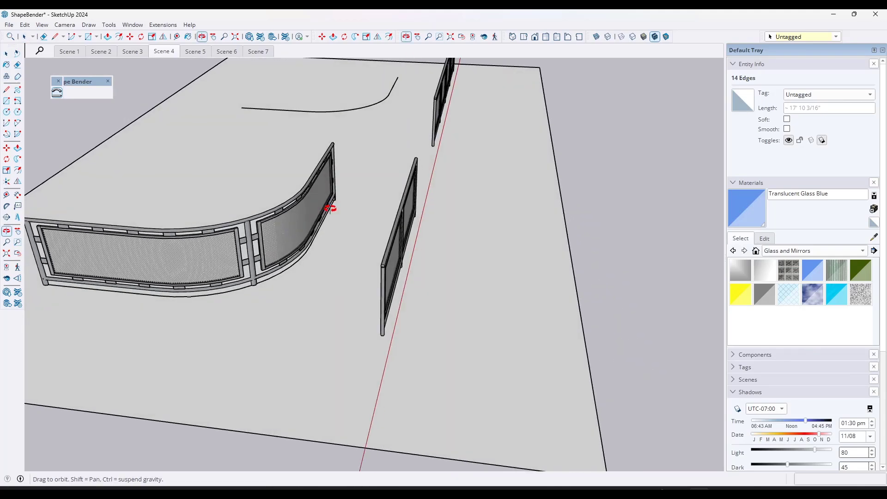
scroll(330, 208, down, 6)
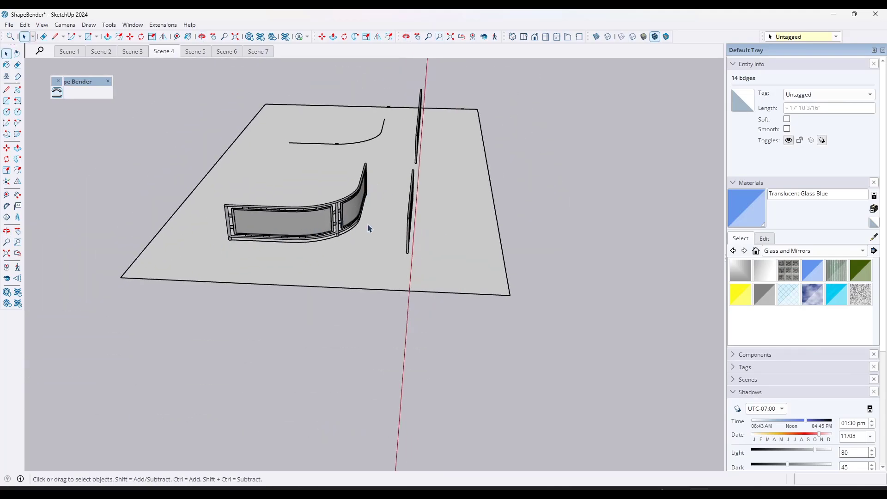
middle_drag(368, 228, 204, 231)
scroll(262, 211, up, 5)
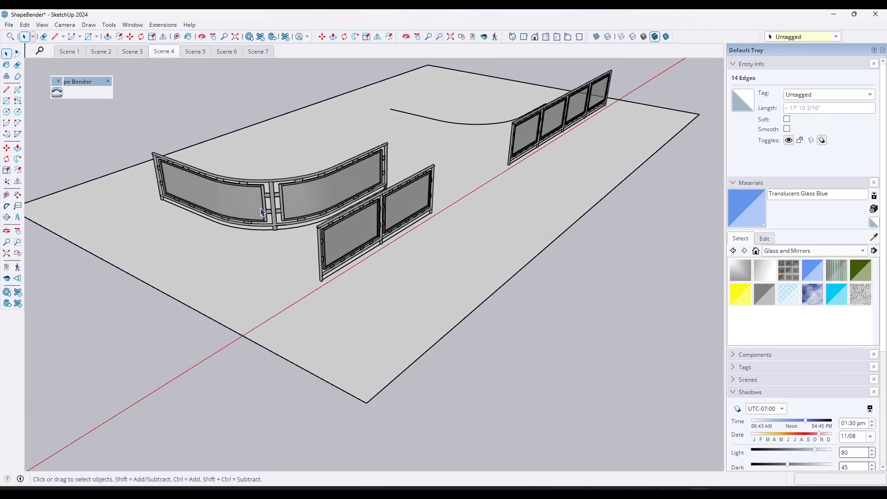
scroll(356, 230, up, 1)
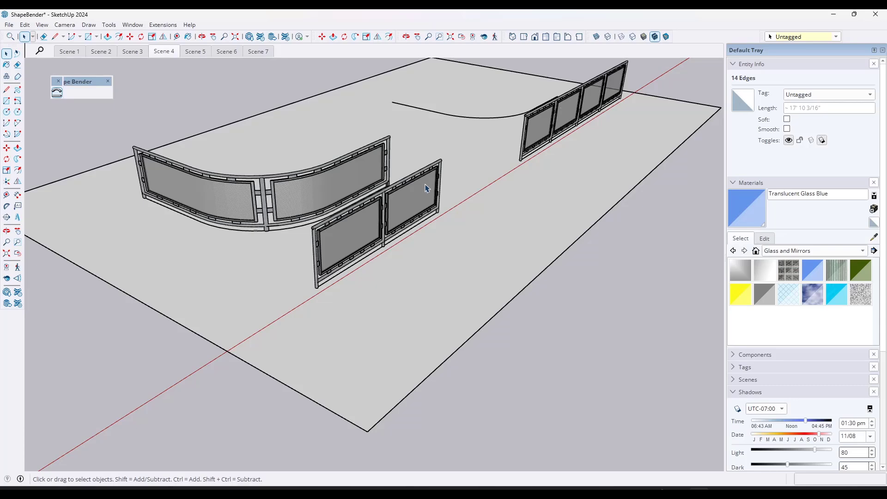
scroll(414, 231, down, 3)
middle_drag(414, 231, 534, 196)
scroll(408, 107, up, 5)
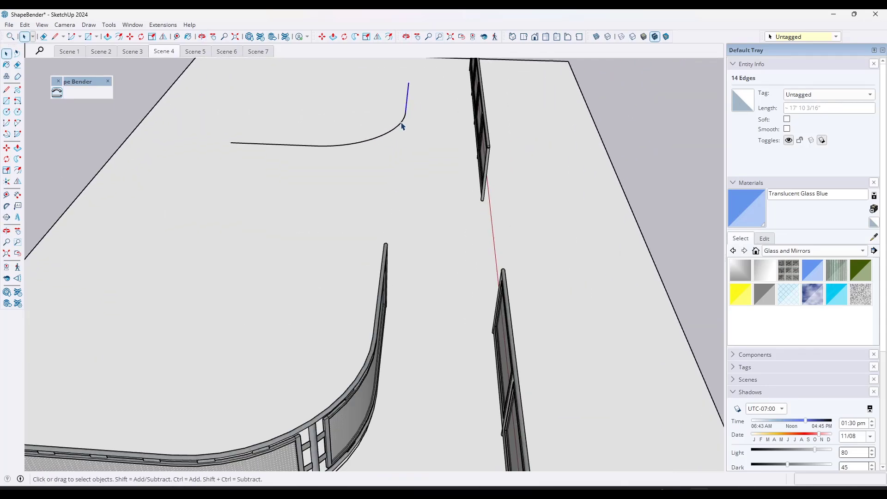
drag(402, 125, 306, 150)
Bend the four-panel railing with Shape Bender from its red-axis bottom edge onto the far curve
middle_drag(479, 166, 421, 137)
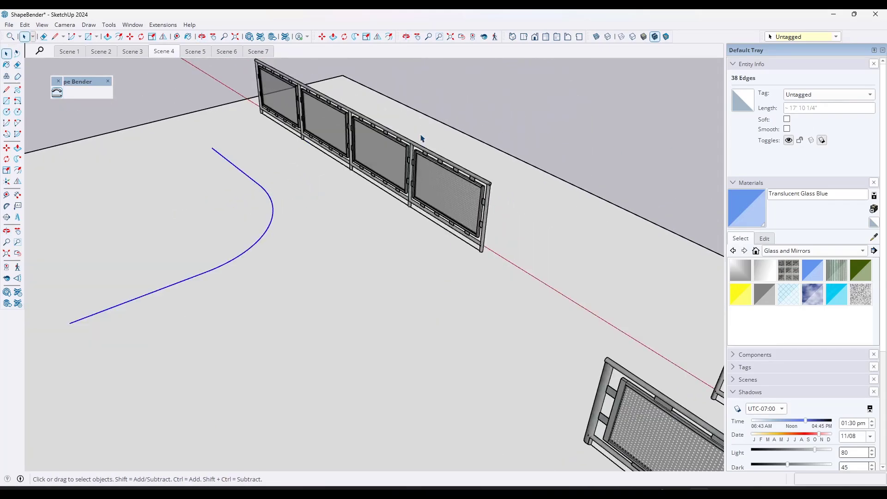
click(444, 231)
click(360, 151)
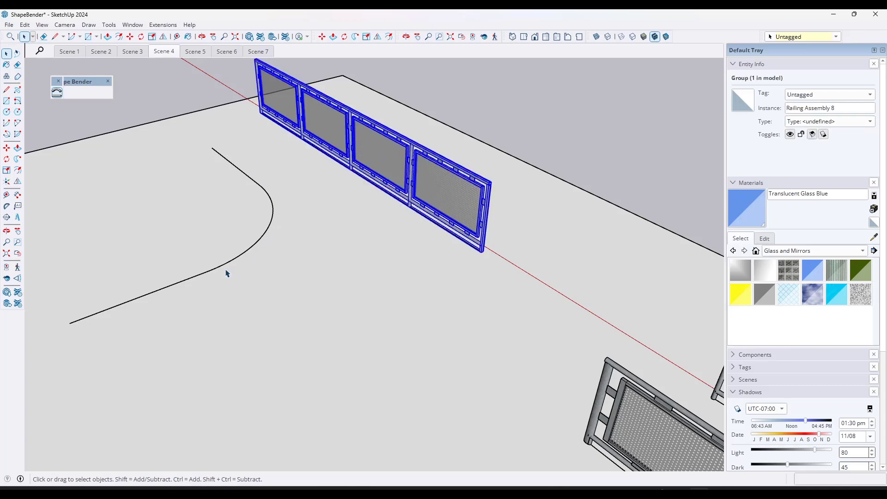
click(57, 92)
click(368, 181)
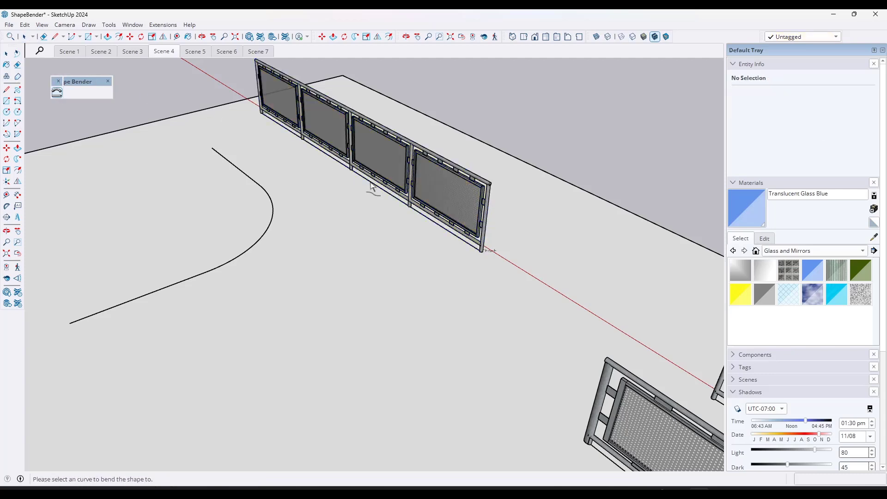
click(272, 211)
middle_drag(395, 217, 194, 121)
scroll(194, 121, up, 2)
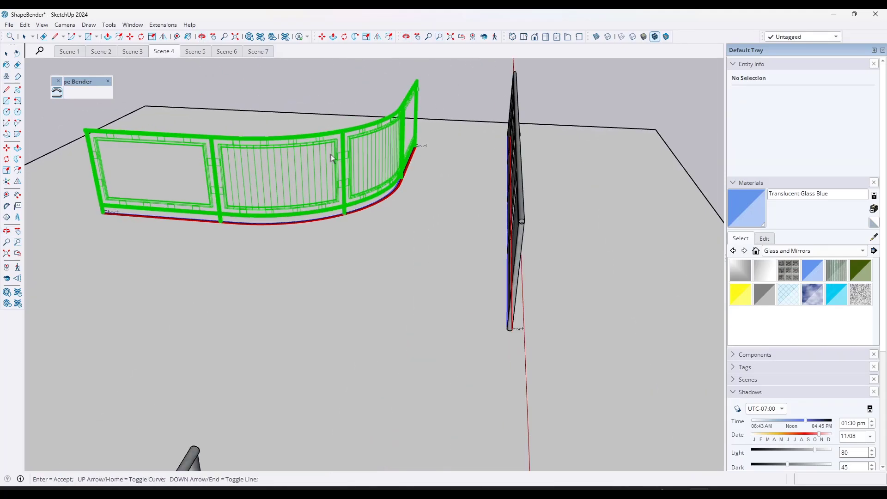
key(Return)
scroll(396, 177, down, 4)
middle_drag(397, 177, 415, 254)
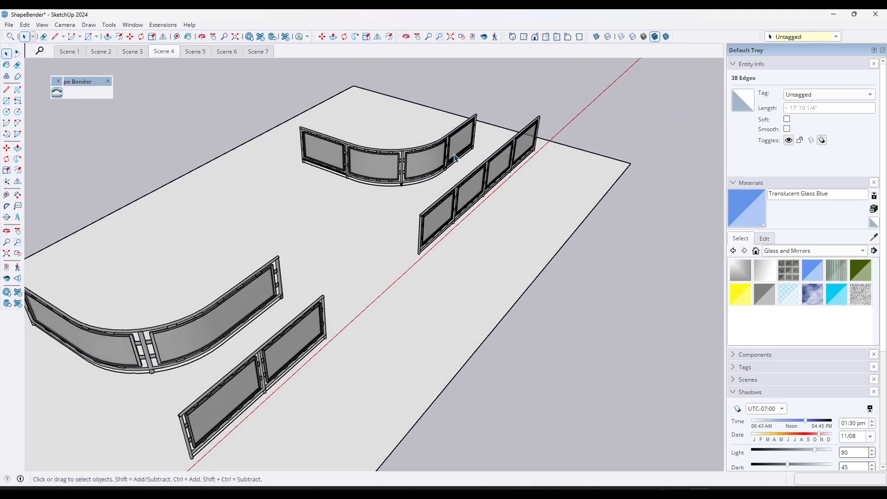
middle_drag(414, 248, 400, 183)
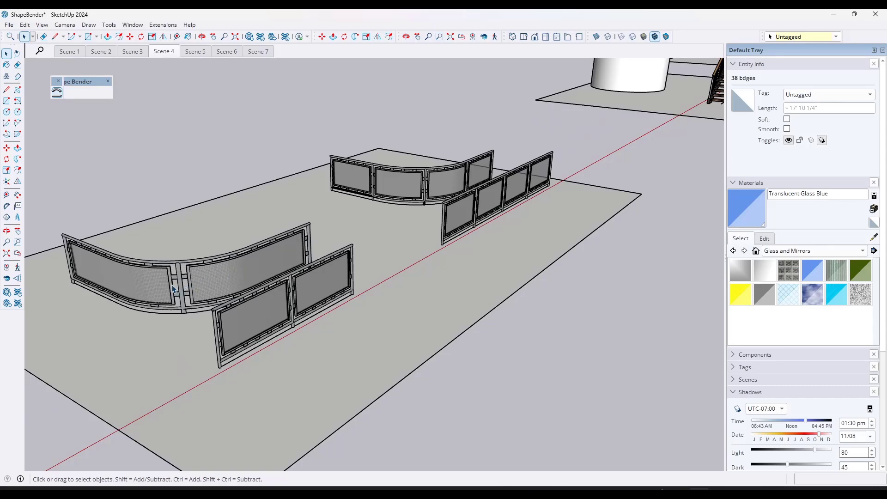
Switch to Scene 5 and orbit to view the cylinder and straight stair
key(Page_Down)
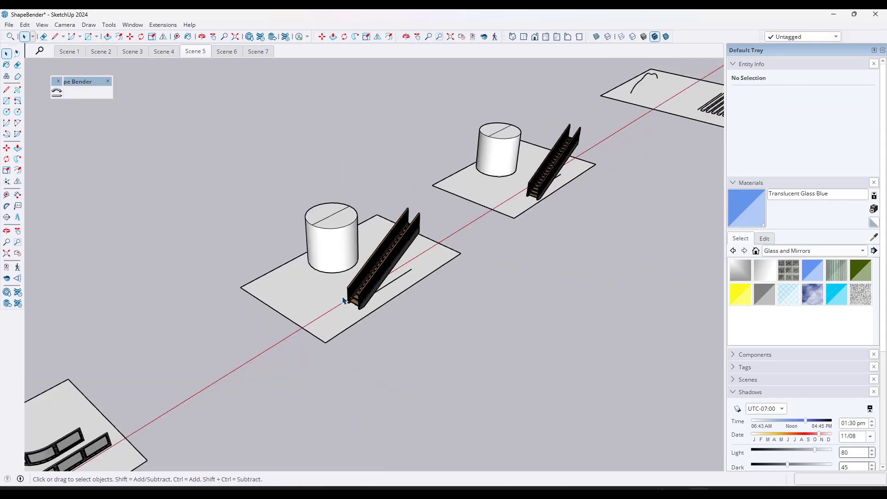
key(o)
scroll(435, 240, up, 10)
key(space)
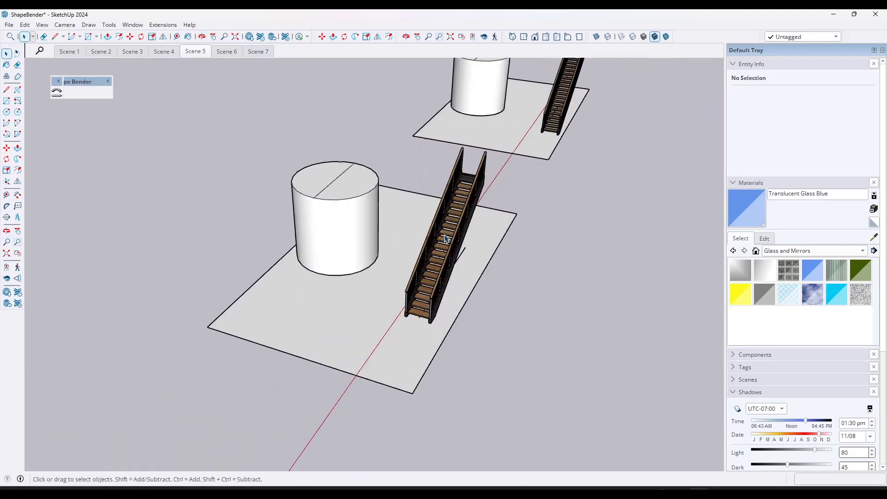
drag(427, 245, 250, 316)
key(space)
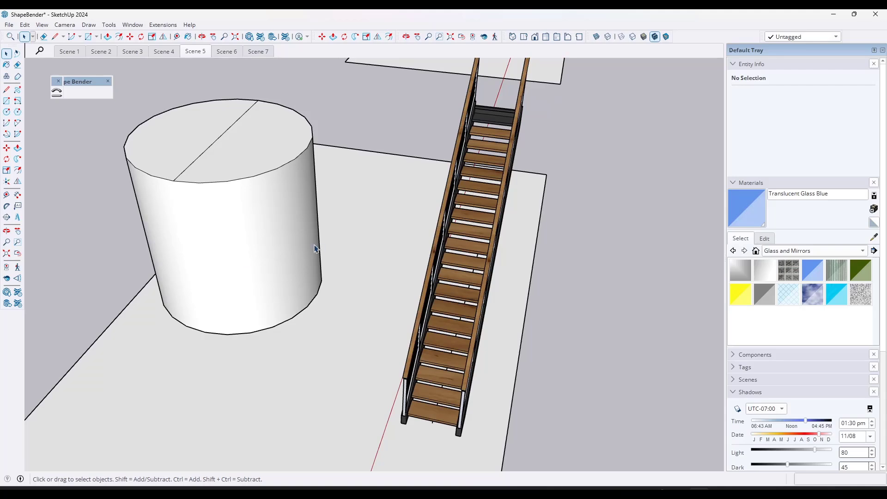
middle_drag(313, 247, 239, 220)
Hide the cylinder group to expose the half-circle arc on the slab
click(222, 202)
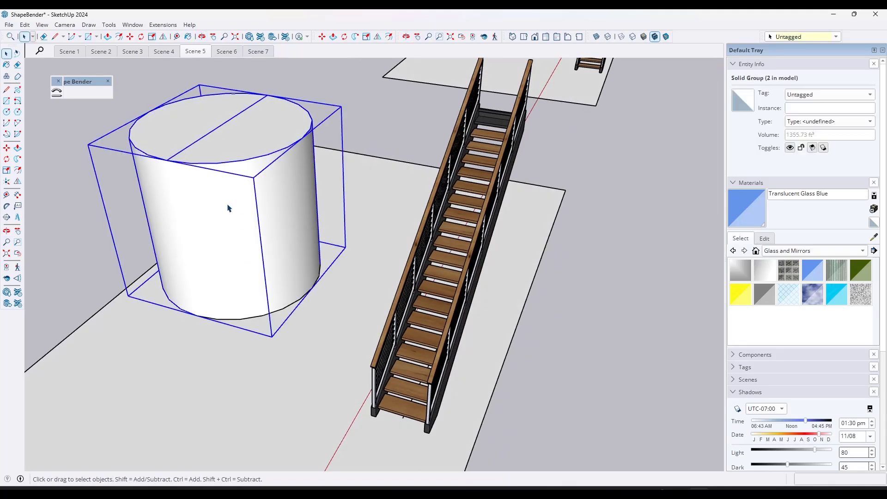
right_click(228, 208)
click(272, 232)
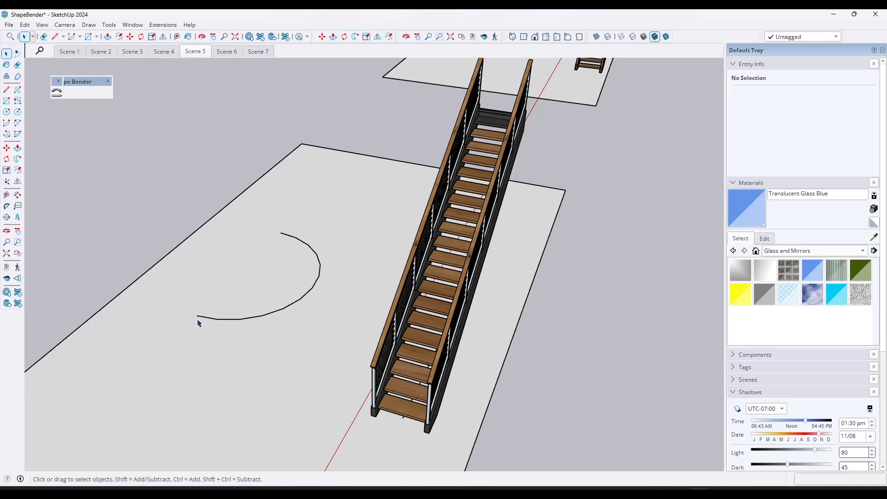
middle_drag(335, 336, 525, 303)
click(529, 256)
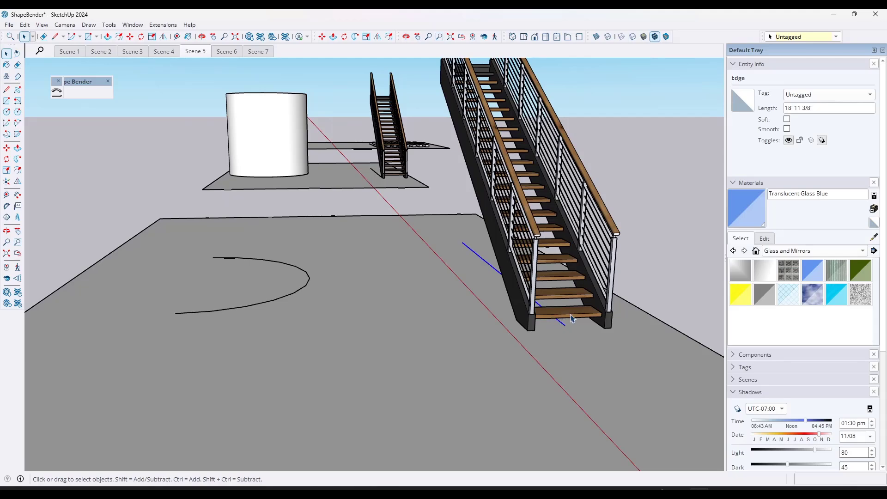
scroll(447, 335, down, 3)
scroll(601, 290, up, 4)
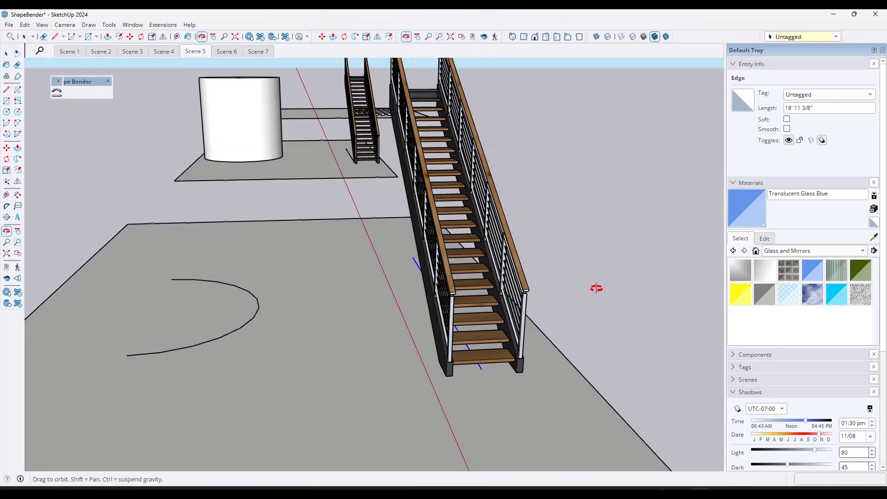
Bend the straight stair with Shape Bender along the half-circle arc, flipped with the Up arrow
click(462, 241)
click(56, 92)
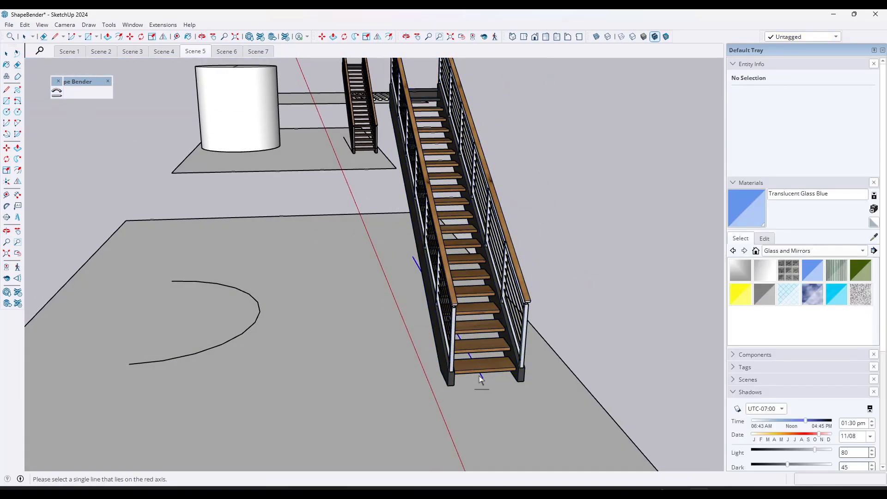
click(479, 376)
click(237, 340)
middle_drag(322, 351, 309, 395)
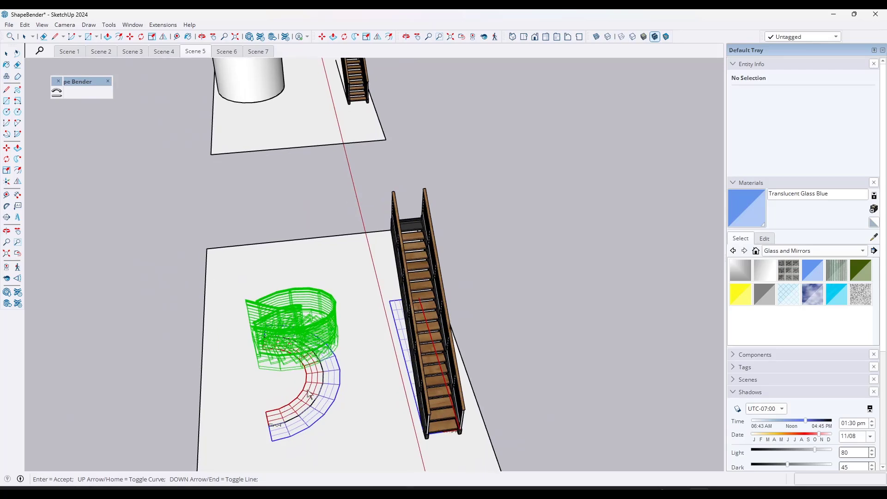
key(Up)
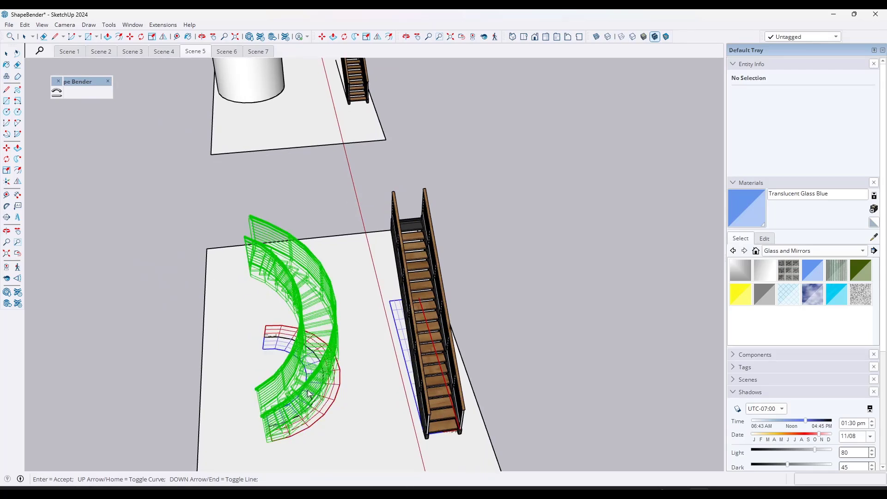
key(Return)
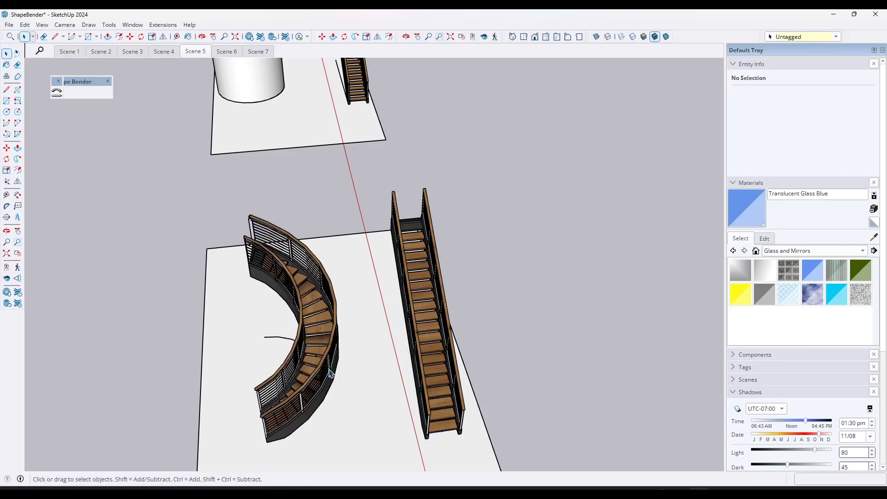
middle_drag(309, 395, 473, 217)
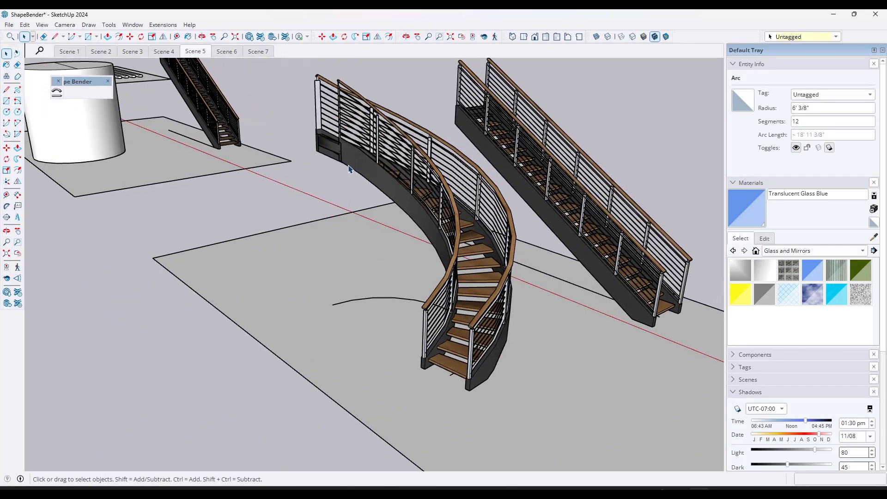
middle_drag(454, 347, 476, 332)
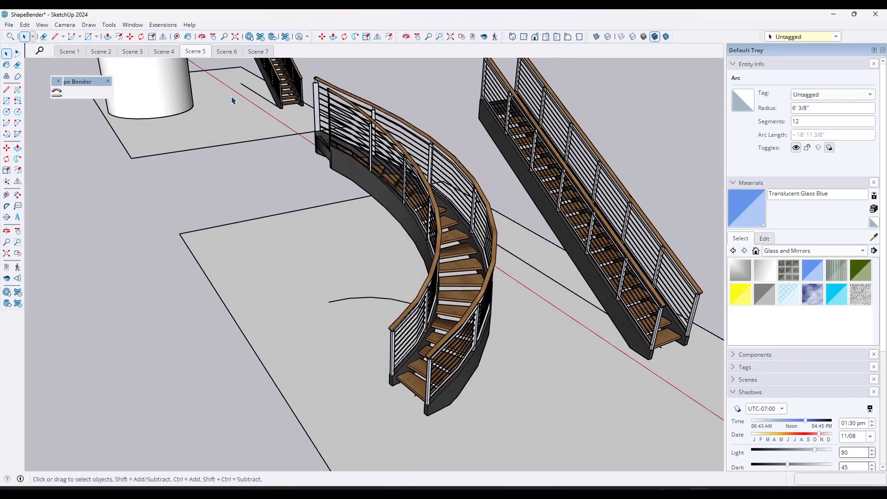
Switch to parallel projection and Top view
click(41, 25)
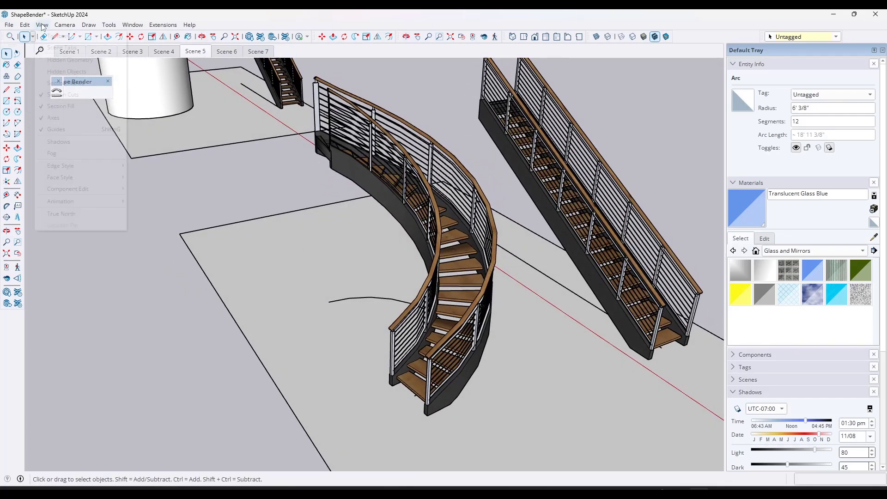
mouse_move(58, 27)
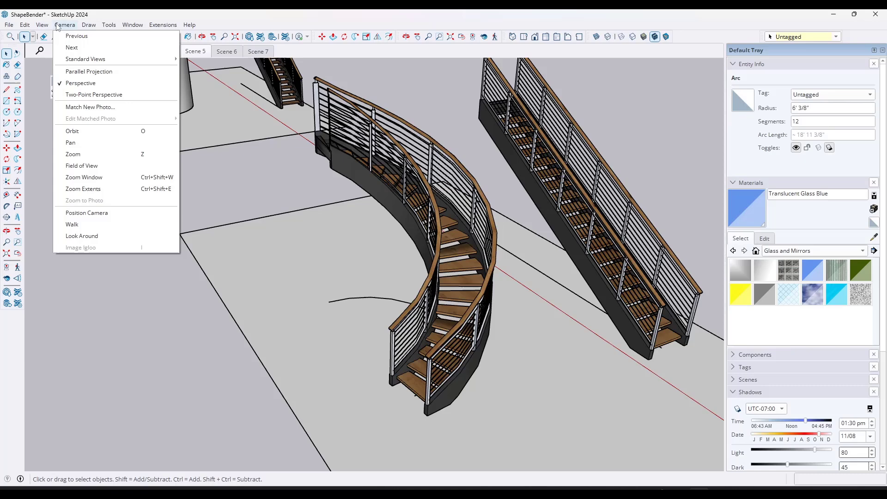
click(75, 72)
click(523, 37)
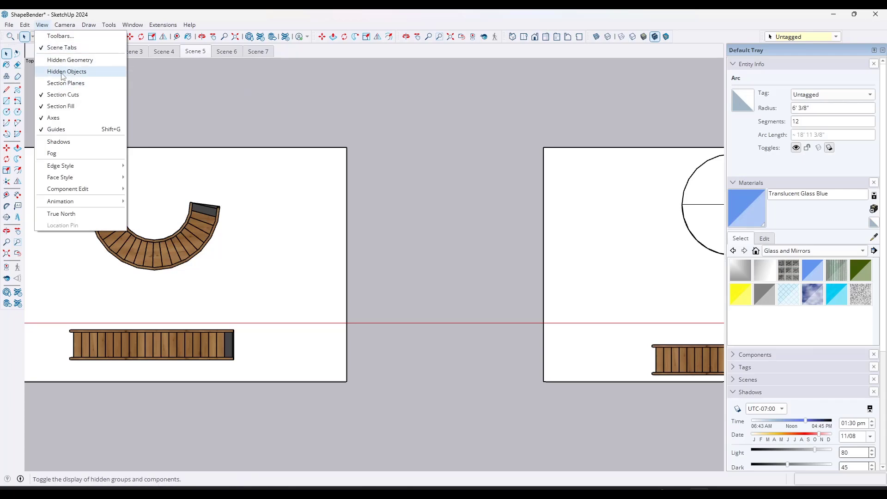
Unhide the last hidden cylinder and turn on X-ray
mouse_move(25, 26)
mouse_move(51, 180)
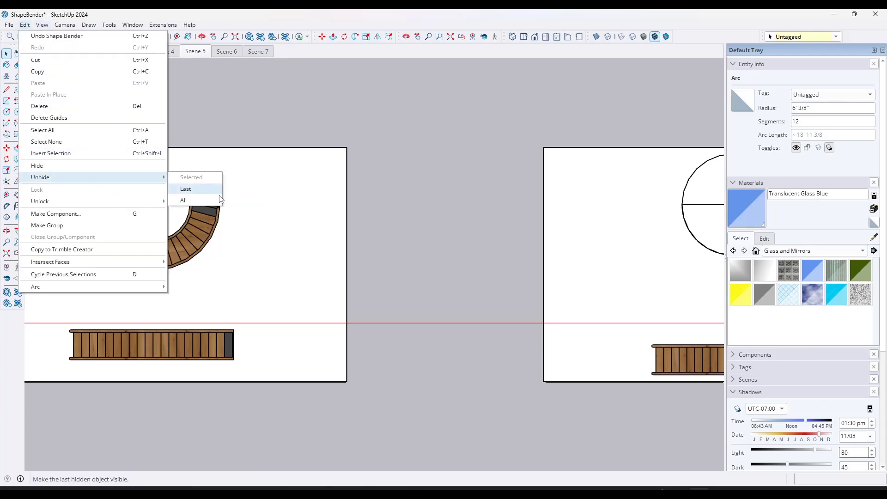
click(185, 201)
scroll(118, 209, up, 2)
scroll(147, 202, up, 2)
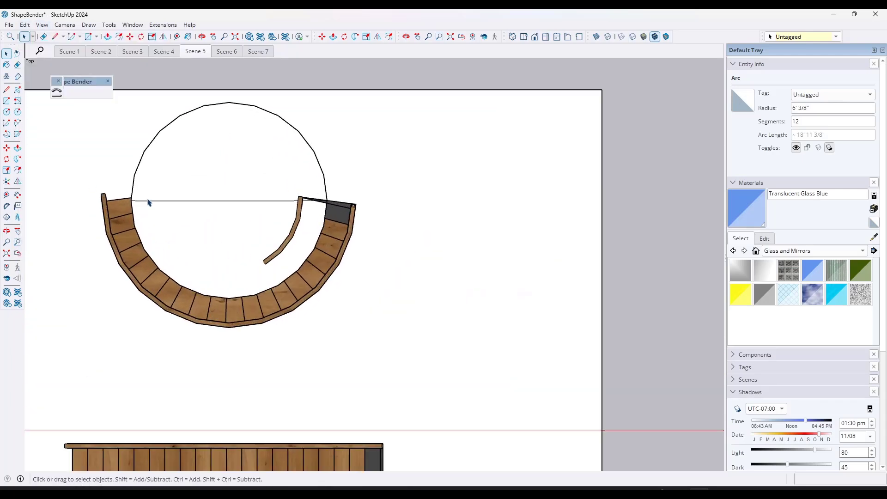
click(134, 205)
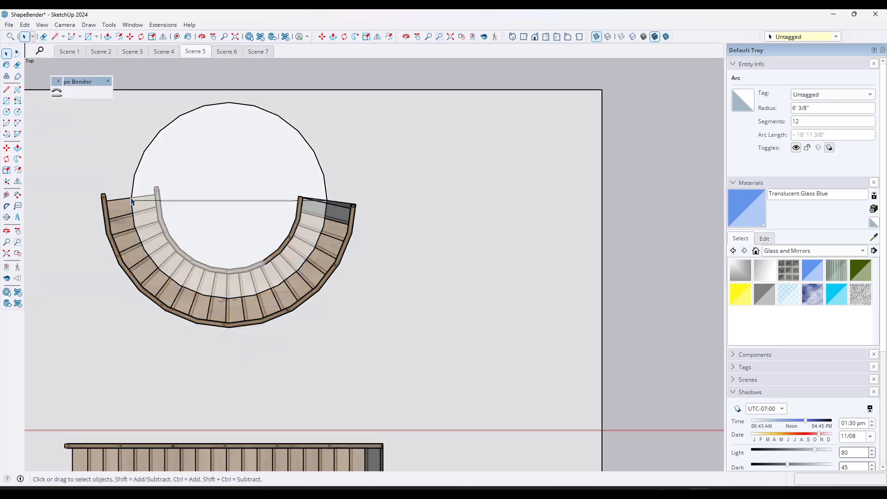
Zoom around the top view to check the stair wraps the cylinder, then orbit to an angled view
scroll(212, 151, down, 3)
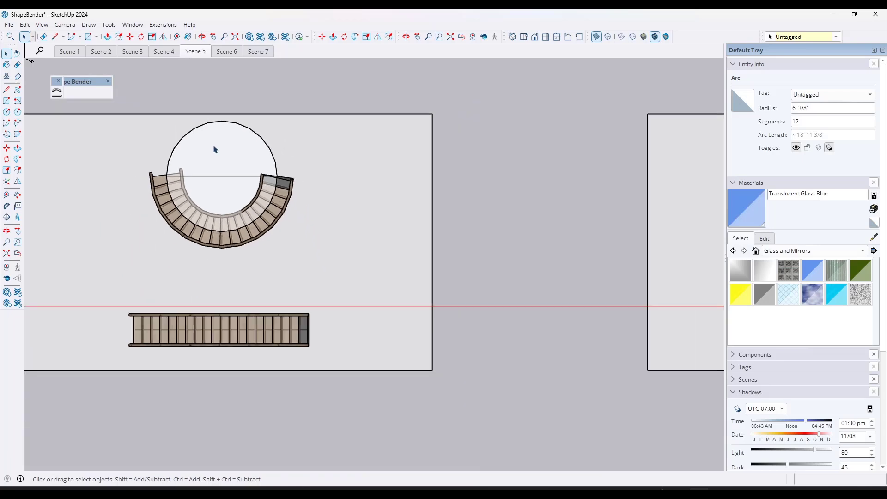
scroll(129, 297, up, 6)
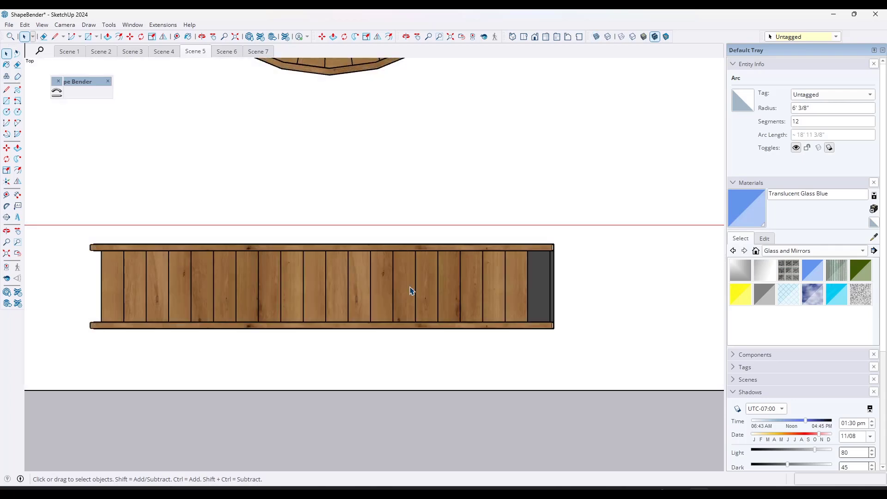
scroll(408, 290, up, 5)
scroll(409, 290, down, 5)
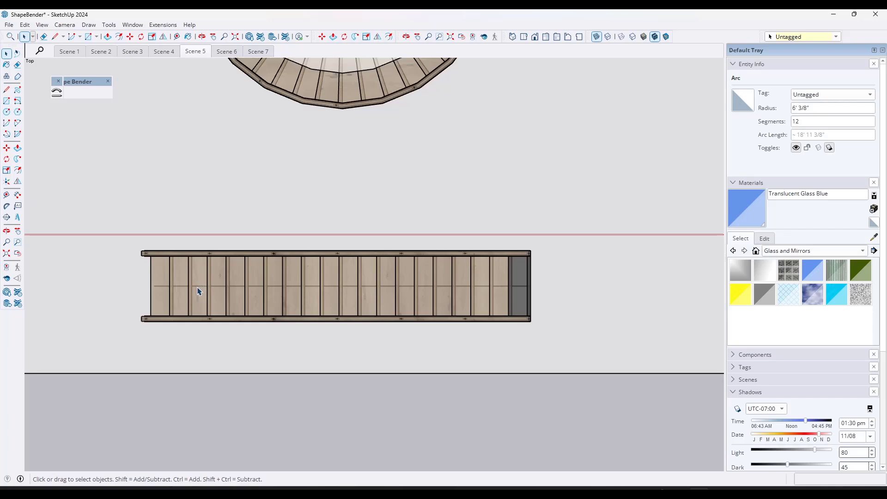
scroll(209, 342, down, 4)
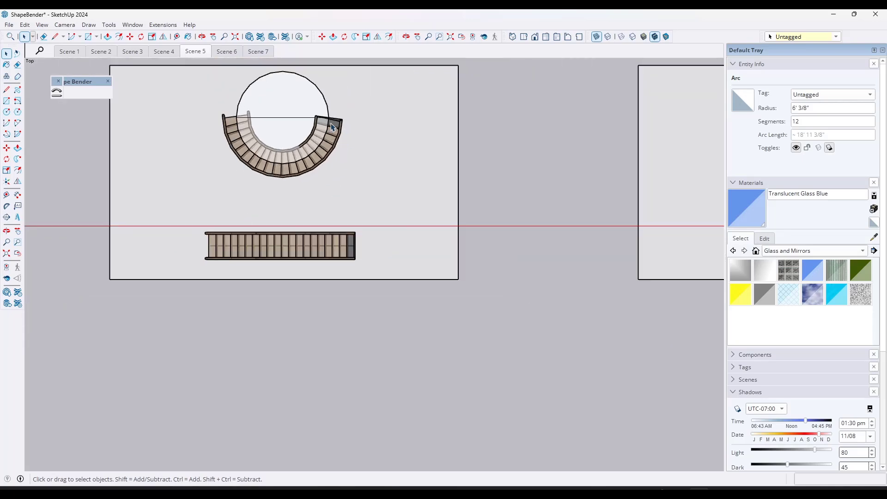
scroll(252, 115, up, 5)
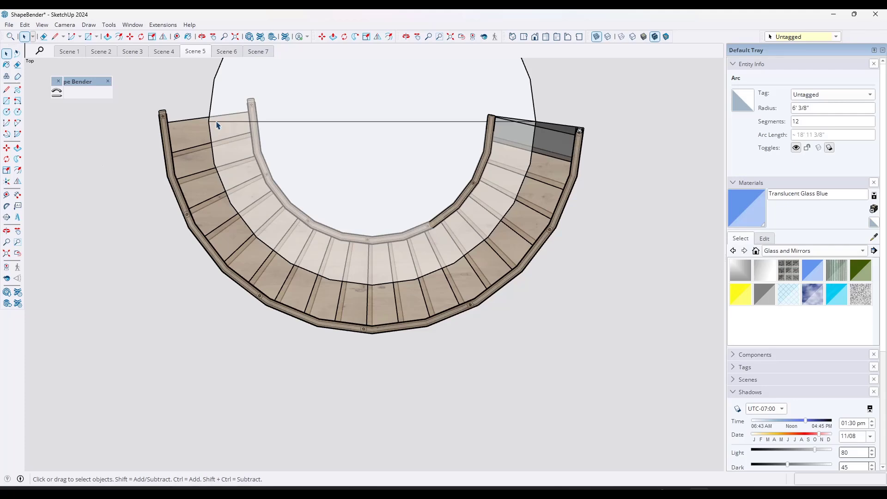
scroll(332, 148, down, 4)
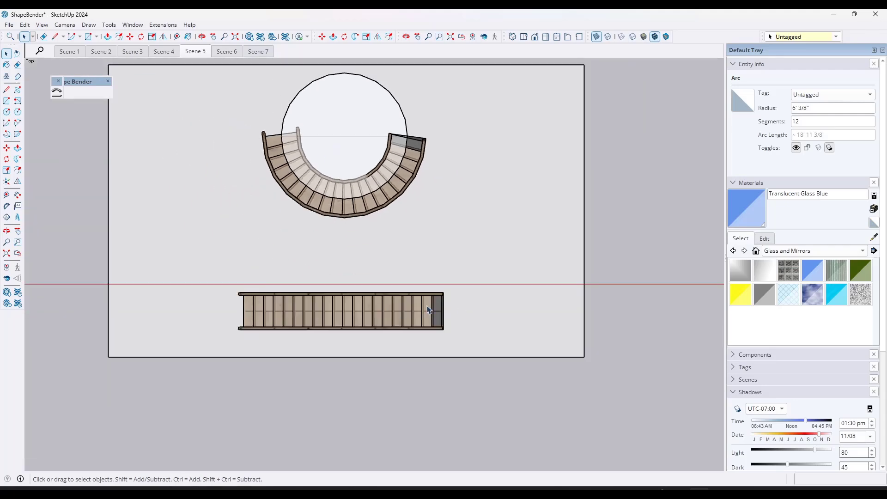
scroll(278, 329, up, 5)
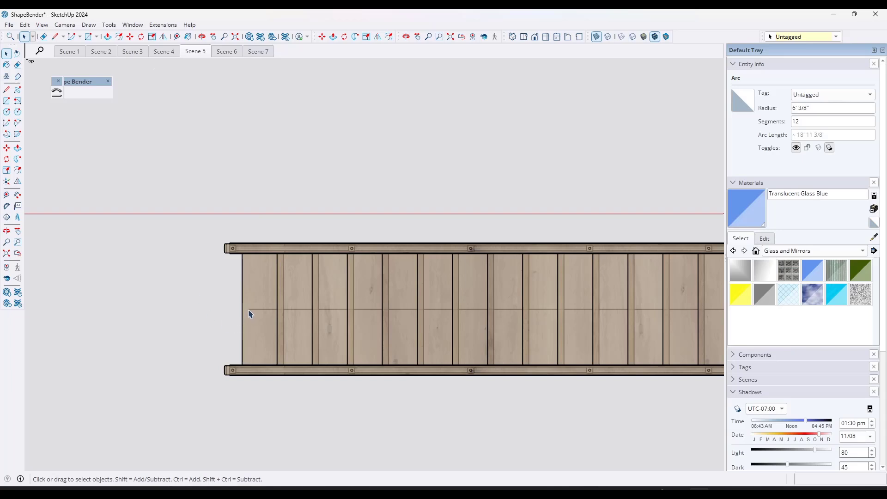
scroll(248, 314, down, 5)
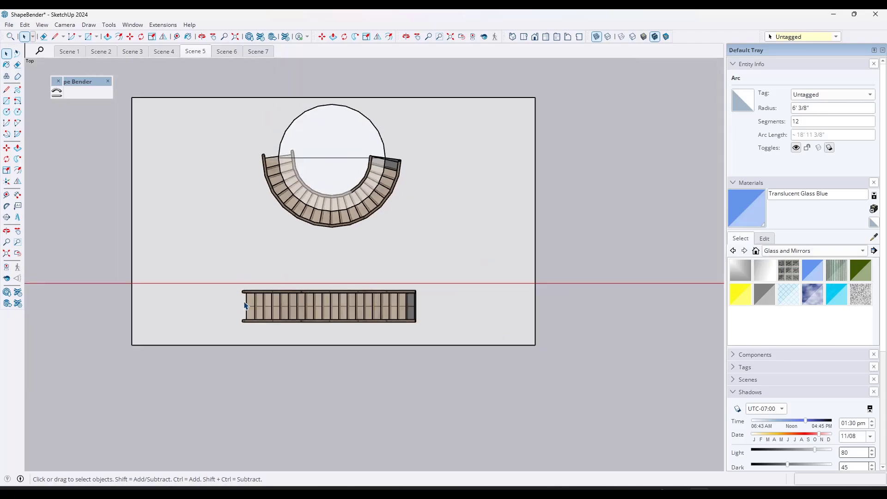
middle_drag(248, 311, 499, 87)
scroll(204, 316, down, 3)
Move the straight stair by its bottom corner to a new position
scroll(464, 134, up, 1)
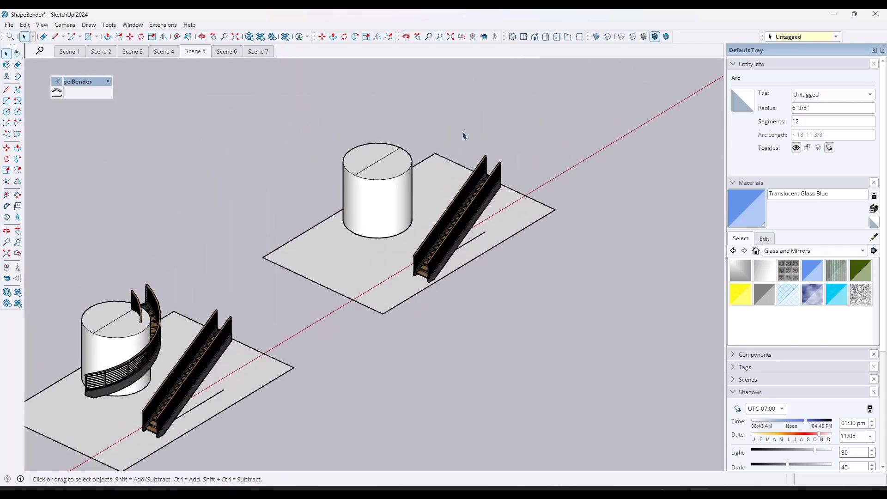
scroll(494, 217, up, 2)
middle_drag(494, 217, 619, 230)
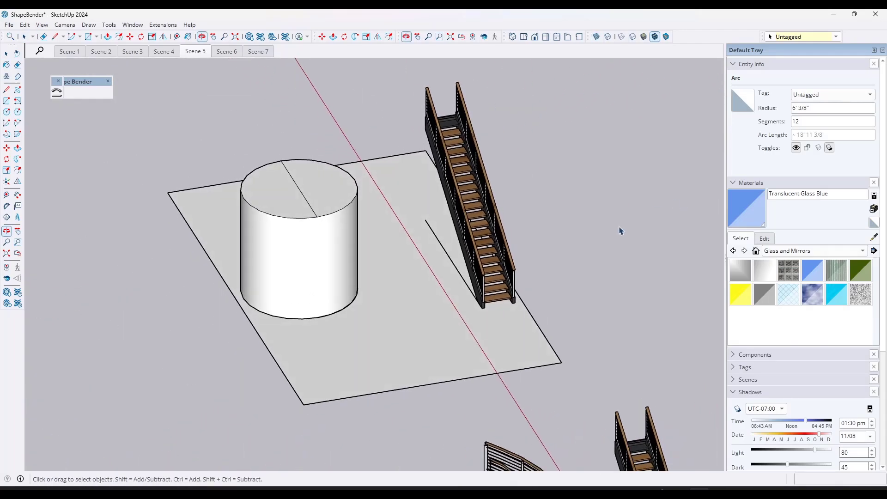
scroll(452, 315, up, 6)
scroll(452, 315, up, 4)
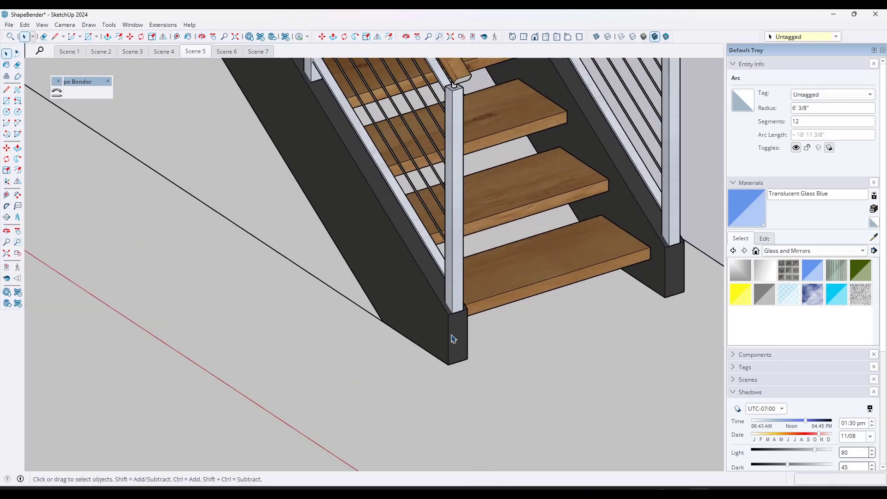
click(454, 337)
key(m)
click(552, 276)
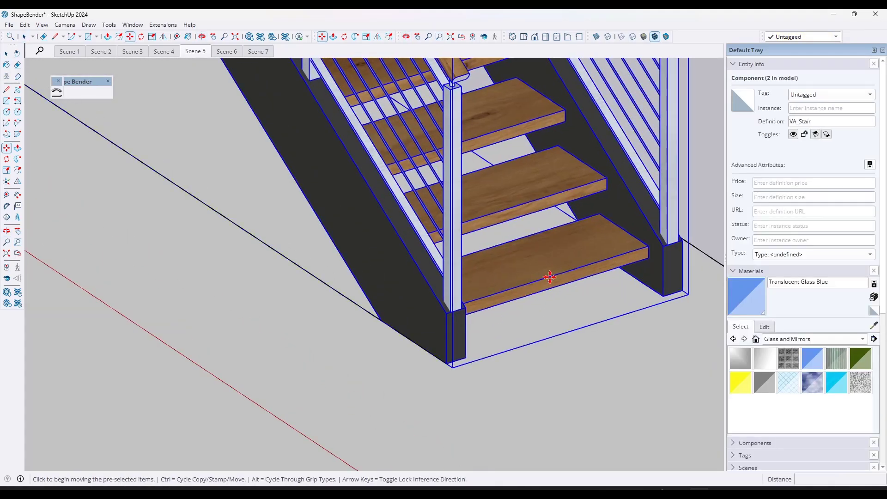
click(475, 331)
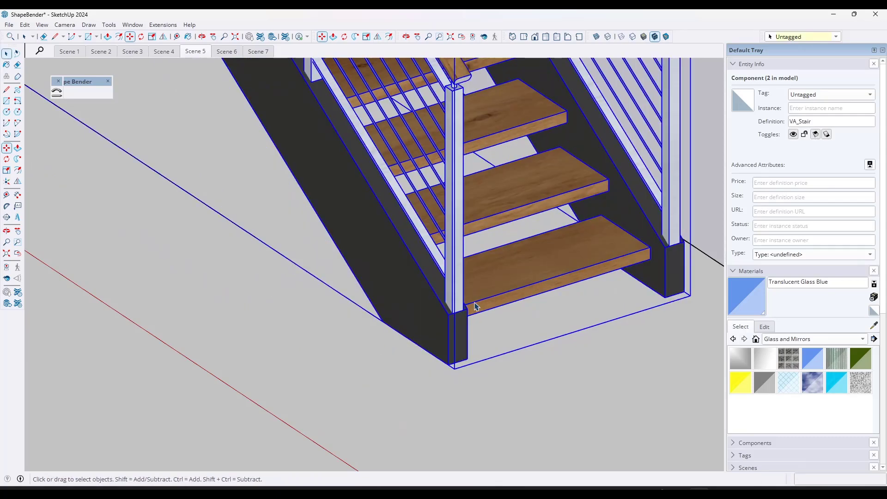
key(space)
Move the stair again so its bottom corner lands on the ground line's endpoint
key(m)
scroll(459, 367, up, 4)
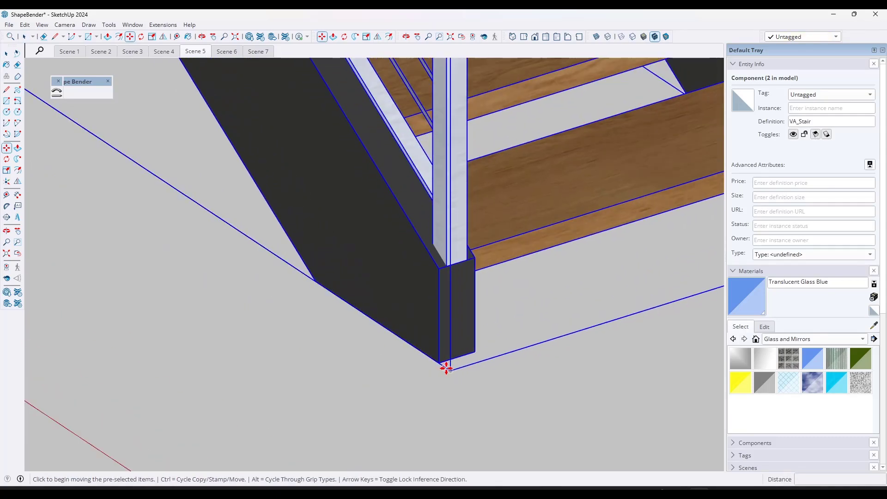
click(449, 368)
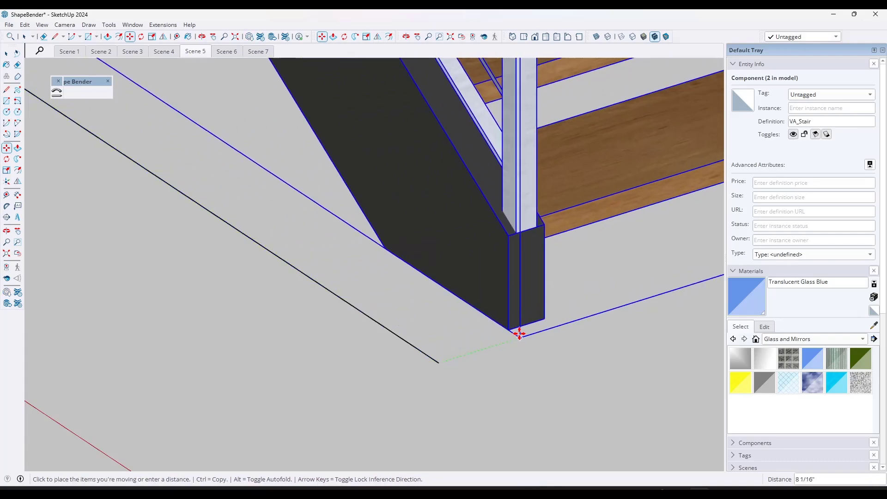
click(491, 347)
key(space)
scroll(520, 346, down, 4)
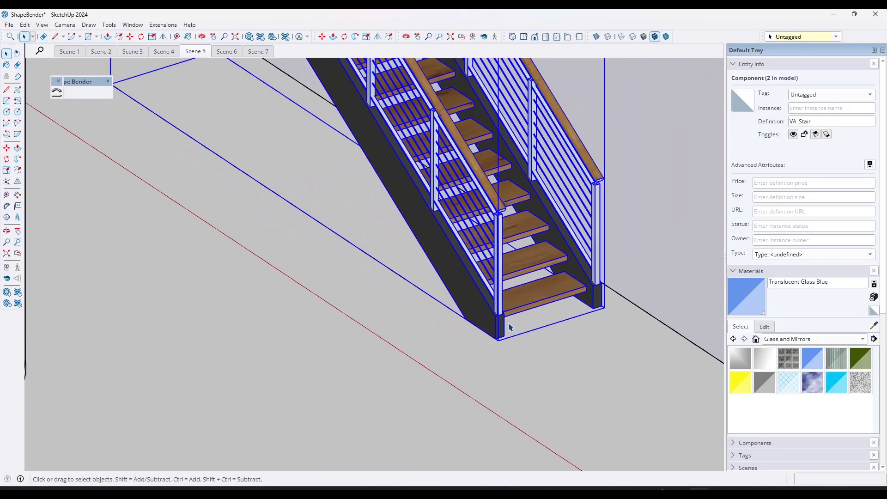
scroll(509, 327, down, 5)
scroll(410, 192, up, 5)
key(s)
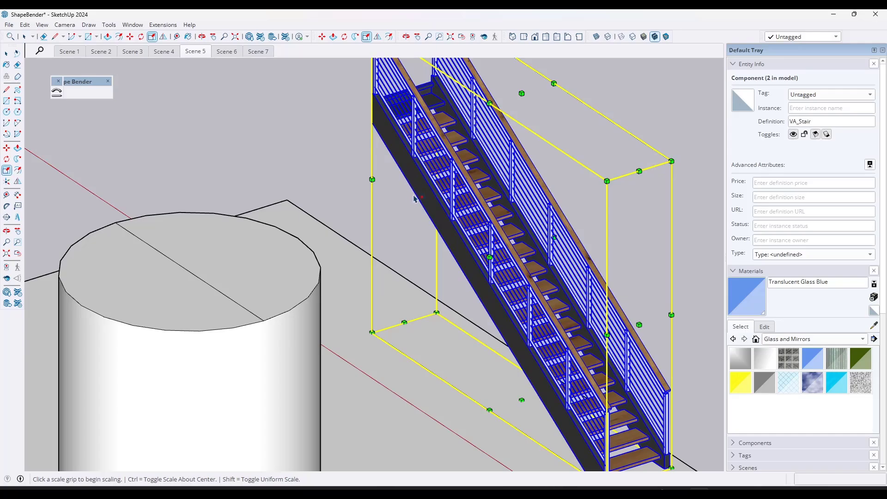
Stretch the straight stair with a Scale side grip
middle_drag(405, 317, 400, 176)
scroll(323, 217, up, 3)
click(460, 103)
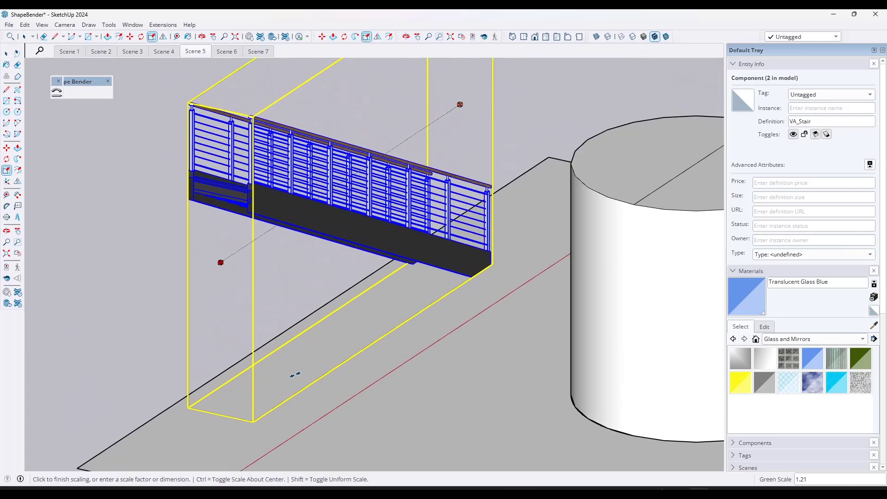
scroll(303, 393, up, 5)
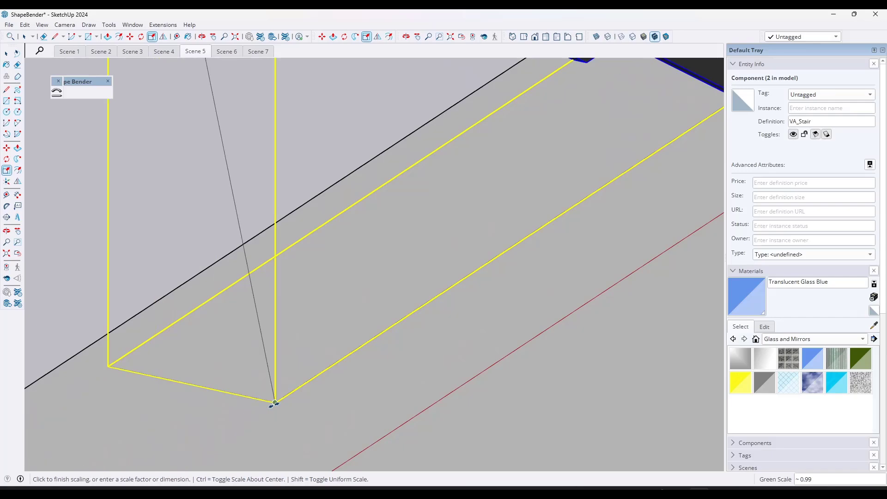
click(274, 402)
key(space)
scroll(361, 286, down, 5)
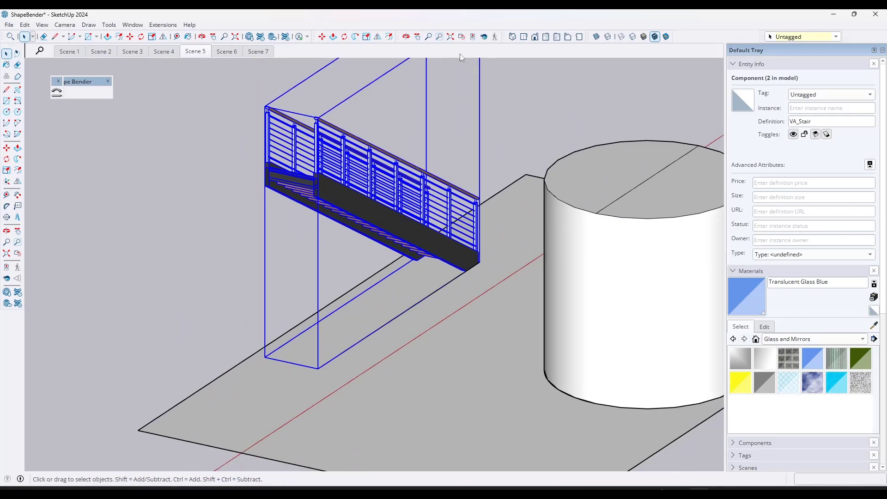
Inspect the stretched stair from Top view with X-ray, then return to 3D with X-ray off
click(523, 37)
scroll(352, 158, down, 3)
scroll(330, 322, up, 2)
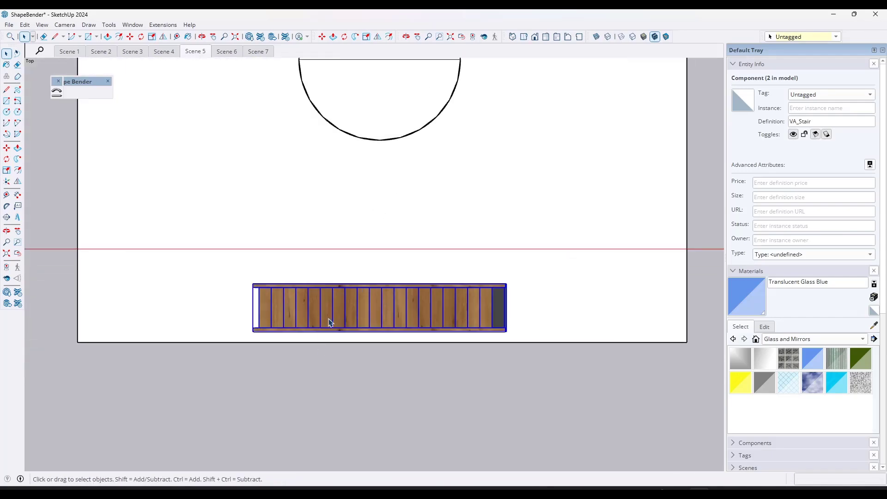
key(x)
scroll(360, 311, up, 3)
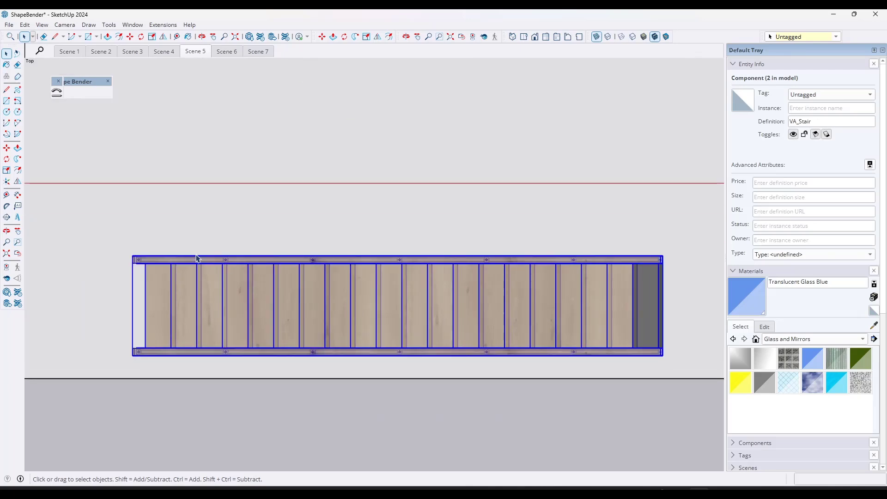
scroll(197, 259, up, 5)
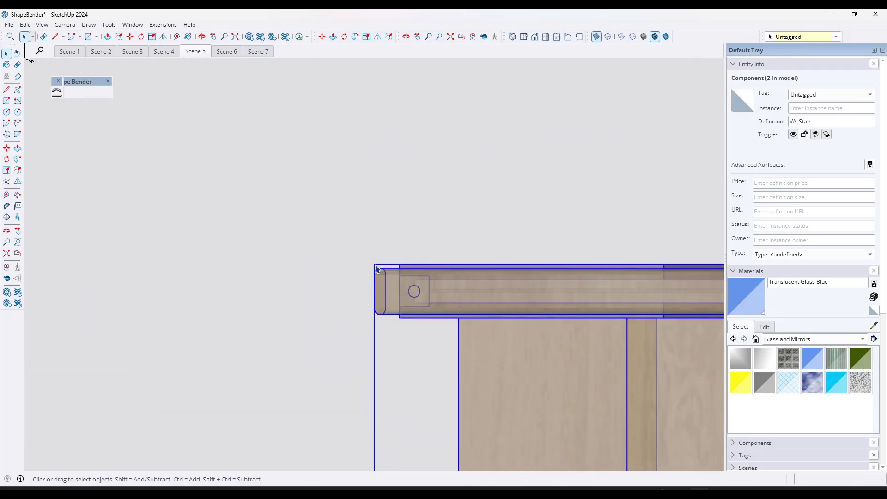
scroll(42, 231, down, 6)
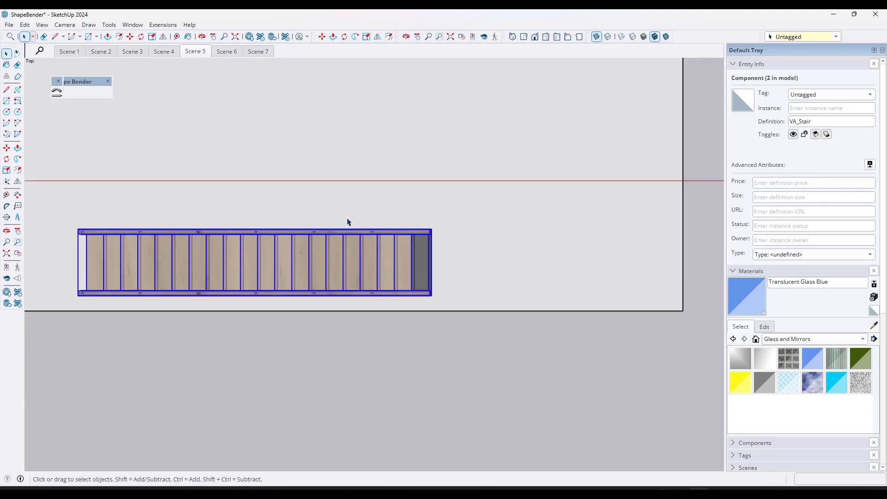
scroll(439, 231, up, 3)
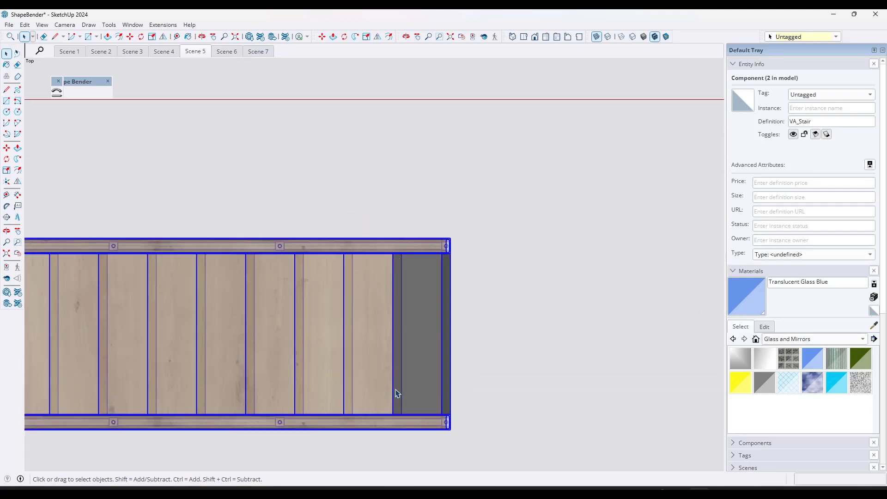
scroll(396, 393, down, 5)
middle_drag(328, 342, 481, 224)
scroll(394, 272, up, 1)
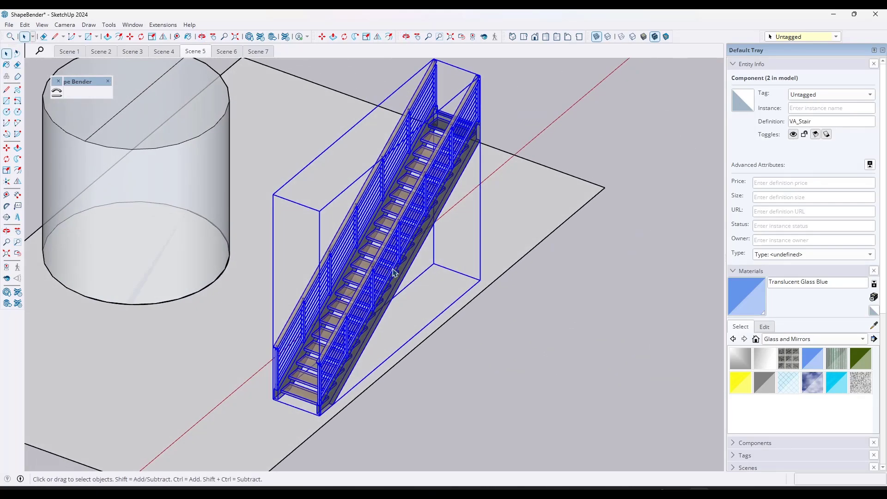
key(x)
scroll(481, 237, down, 1)
Switch the camera back to perspective and select the stretched stair
click(60, 25)
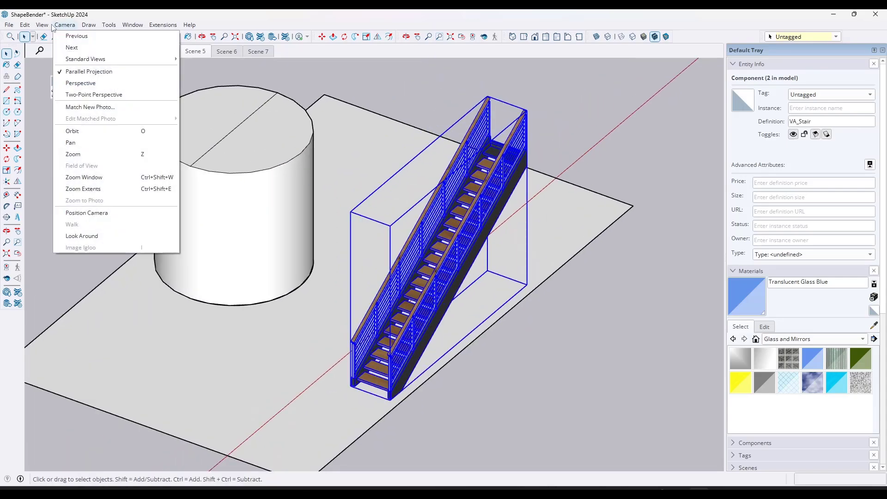
click(79, 83)
middle_drag(348, 245, 308, 285)
click(295, 299)
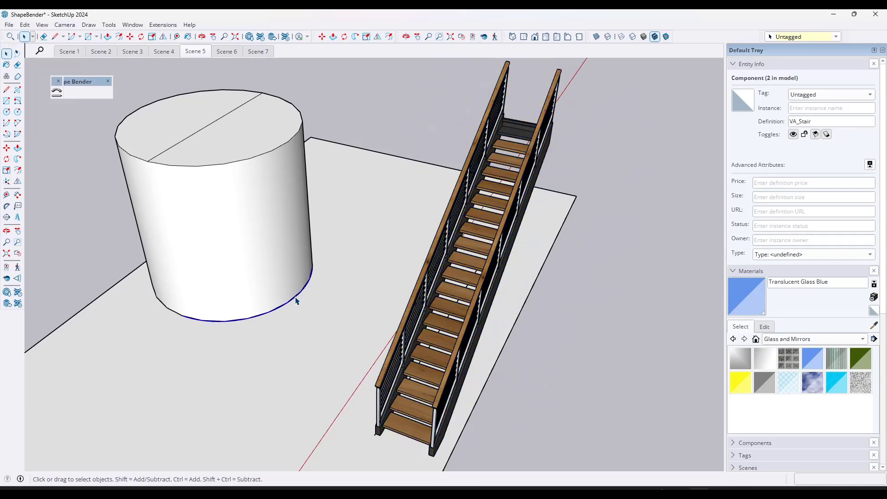
middle_drag(362, 307, 513, 277)
click(513, 277)
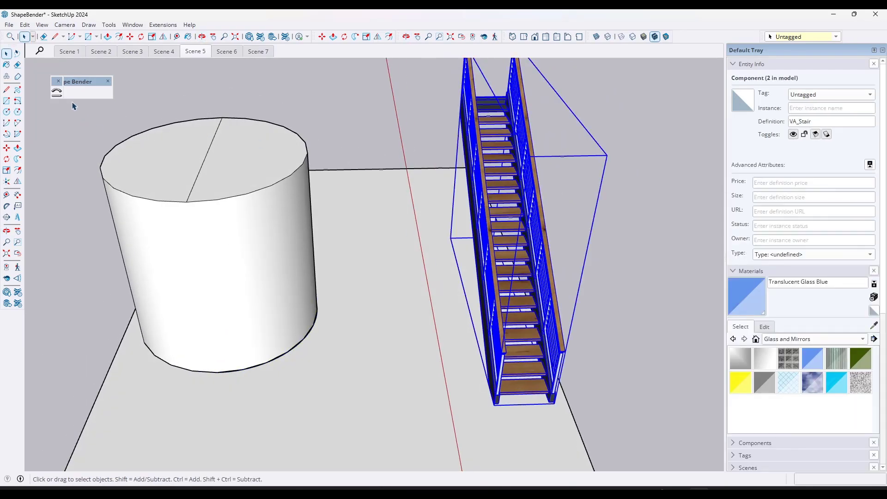
Bend the stair with Shape Bender from its red-axis line onto the cylinder's base arc
click(57, 93)
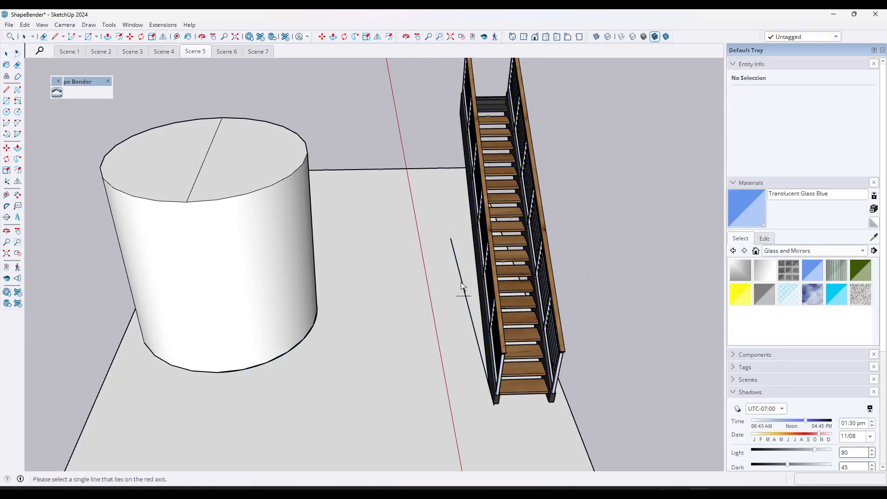
click(461, 284)
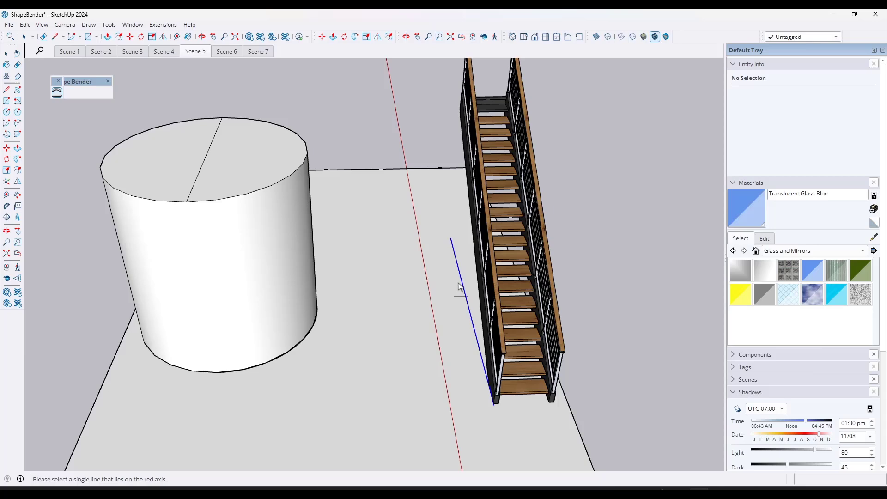
click(307, 334)
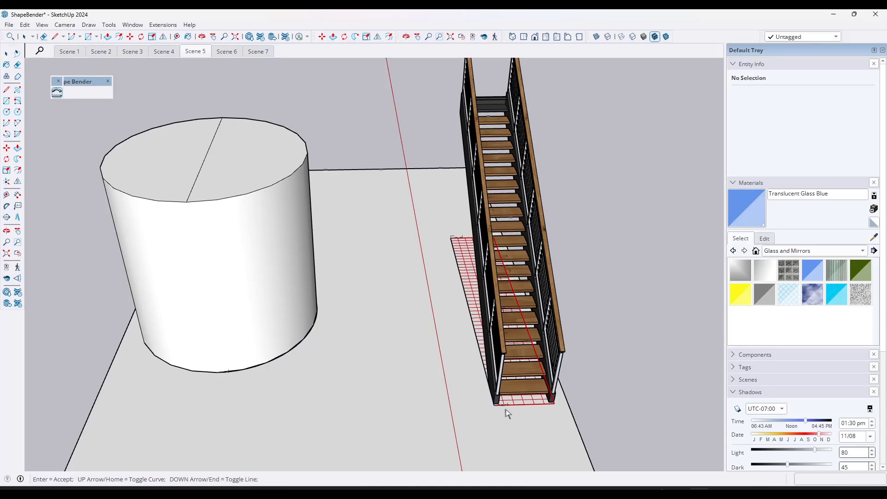
middle_drag(506, 415, 222, 323)
scroll(209, 312, up, 5)
scroll(209, 312, down, 6)
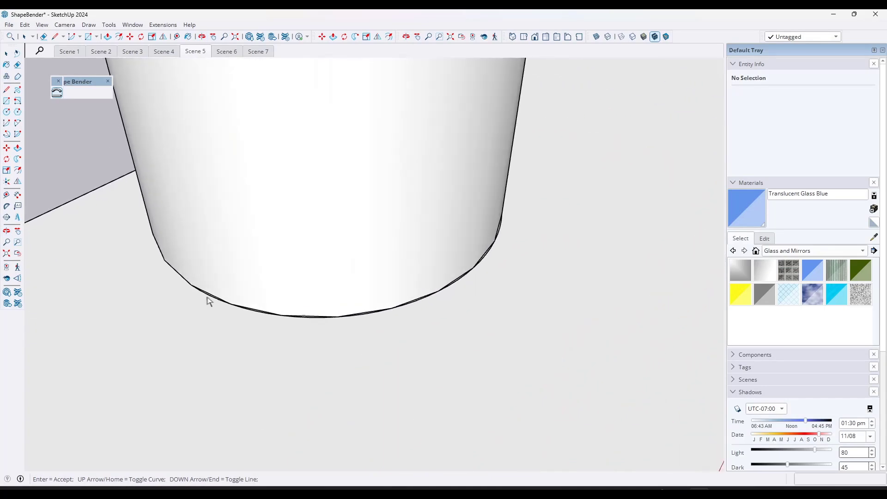
middle_drag(259, 293, 346, 217)
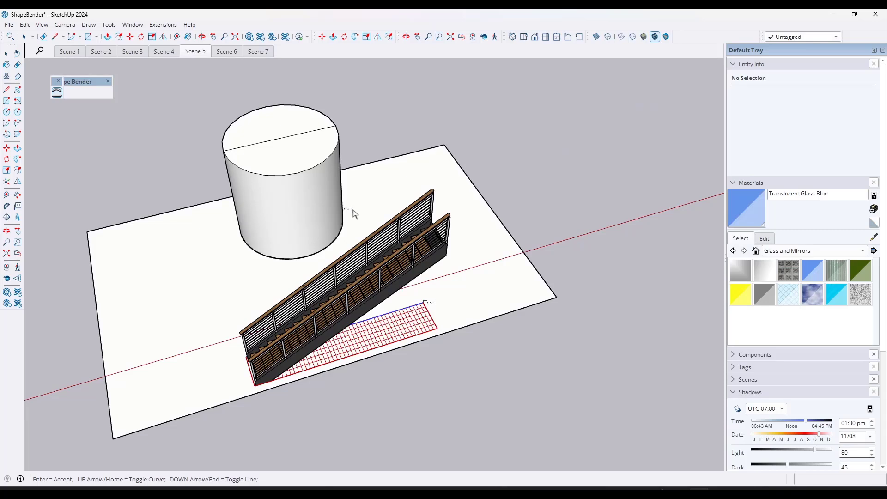
middle_drag(247, 237, 240, 293)
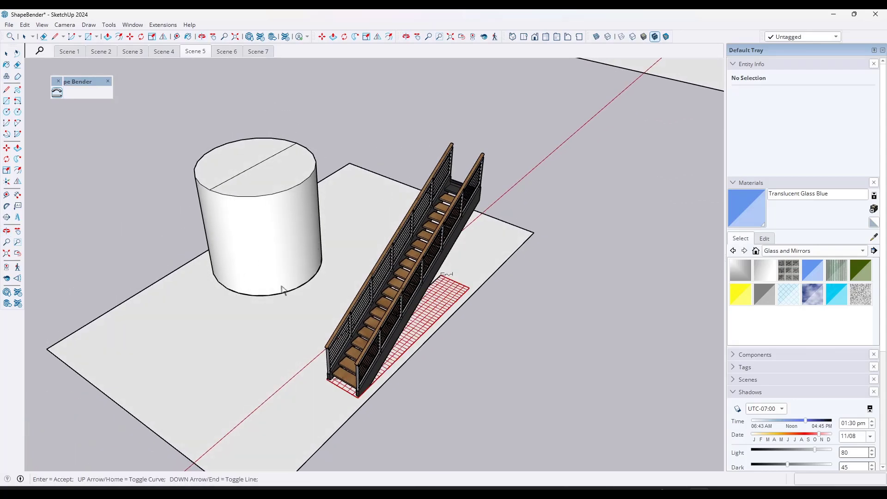
key(Return)
key(o)
drag(314, 213, 400, 383)
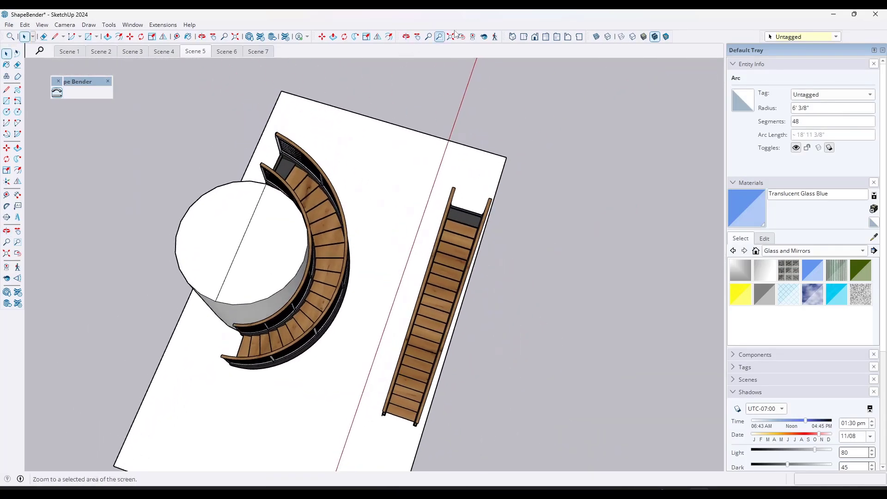
Check the curved stair from Top view in parallel projection, then tilt back into 3D
key(space)
click(523, 37)
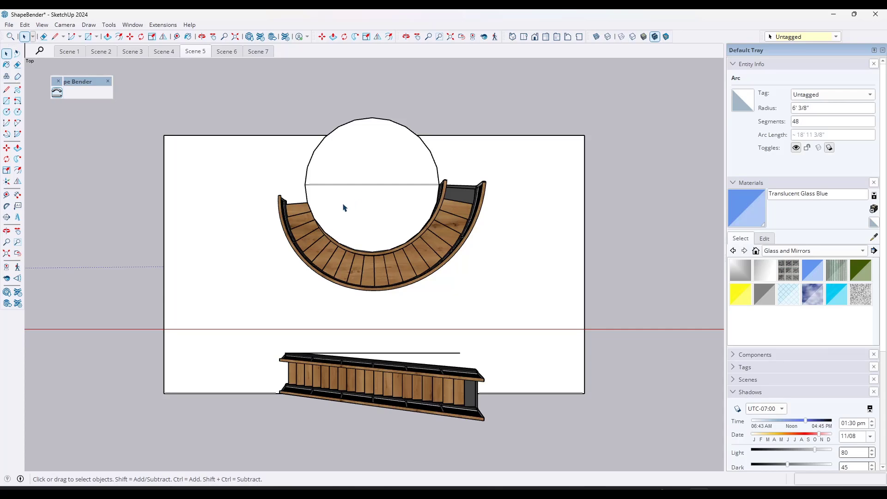
click(62, 25)
click(78, 73)
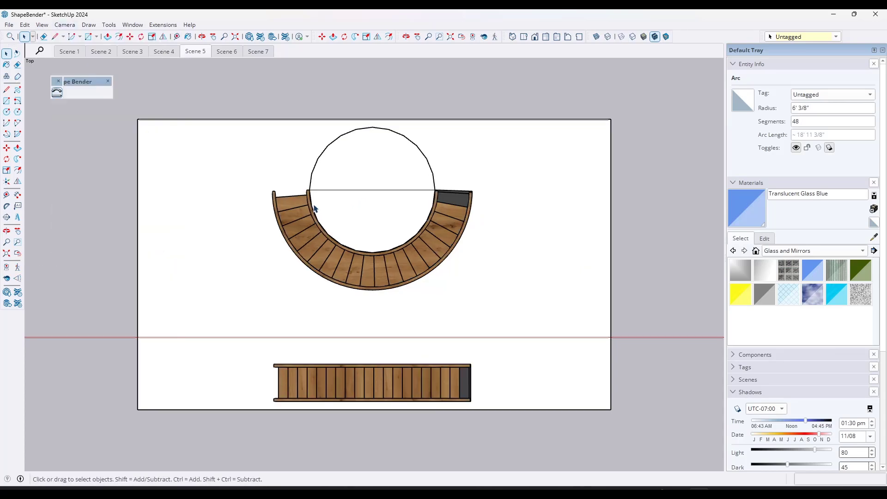
scroll(301, 186, up, 5)
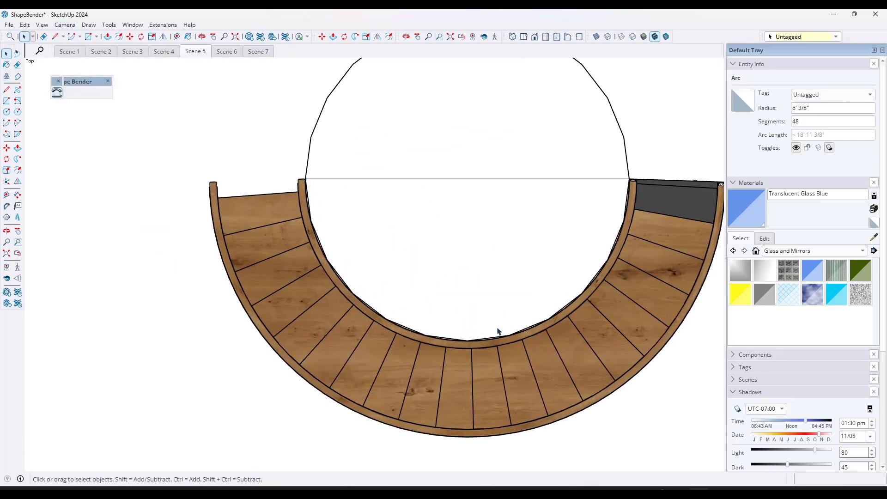
scroll(318, 176, up, 4)
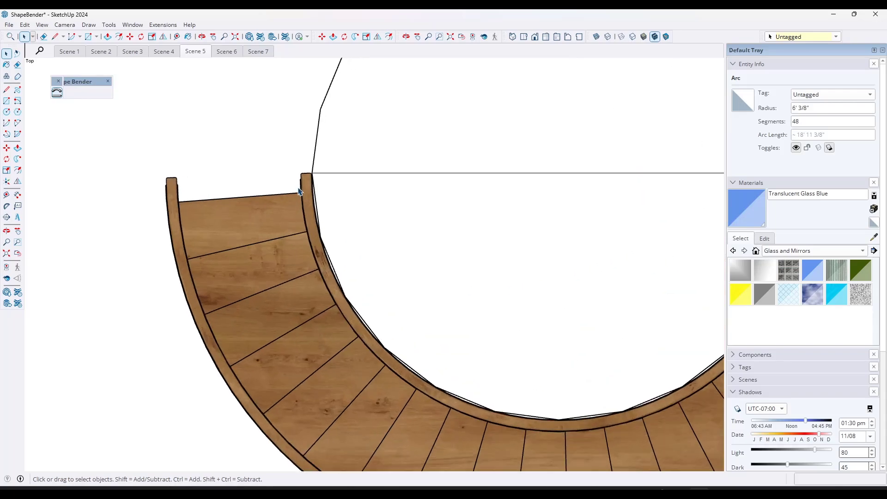
scroll(336, 162, down, 10)
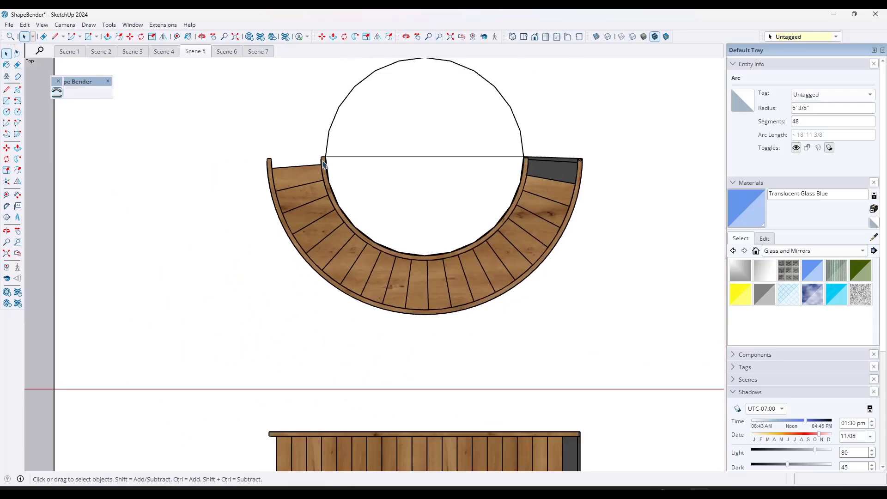
middle_drag(351, 176, 372, 212)
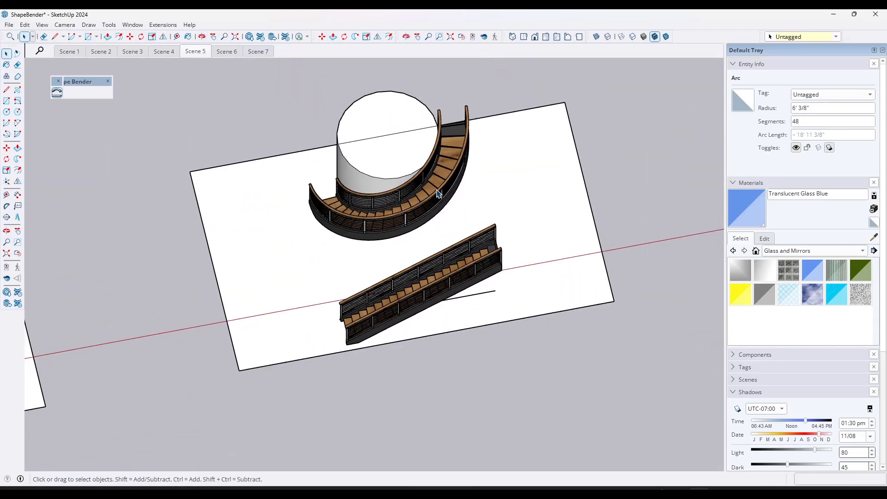
From a top view, copy the straight VA_Stair stair to the right of the stair sheets
click(523, 36)
scroll(569, 206, up, 2)
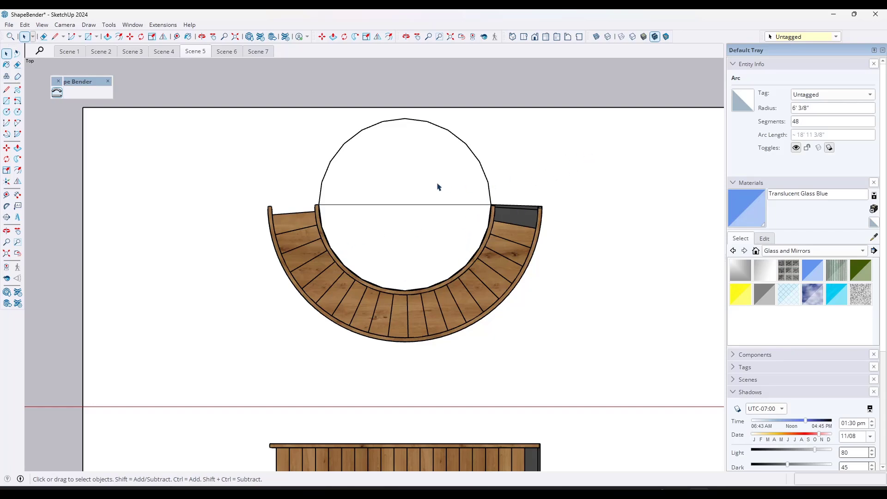
scroll(410, 182, down, 2)
click(420, 348)
scroll(381, 342, down, 3)
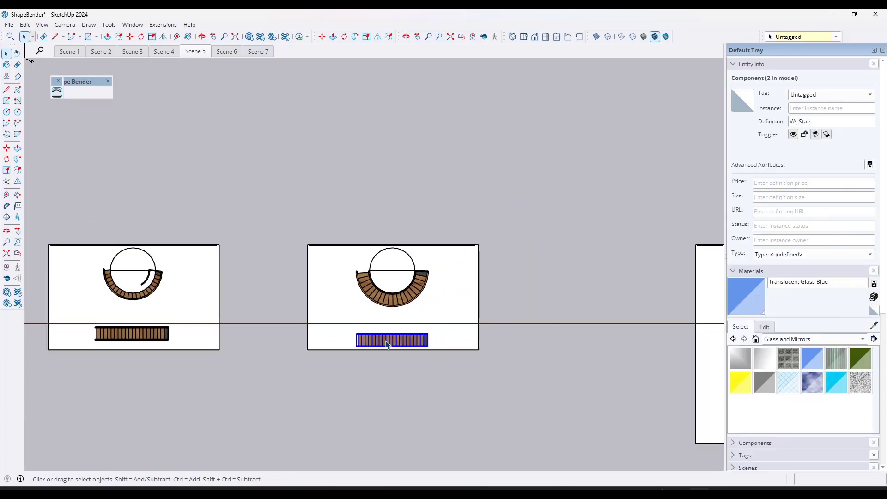
key(m)
key(ctrl)
click(385, 348)
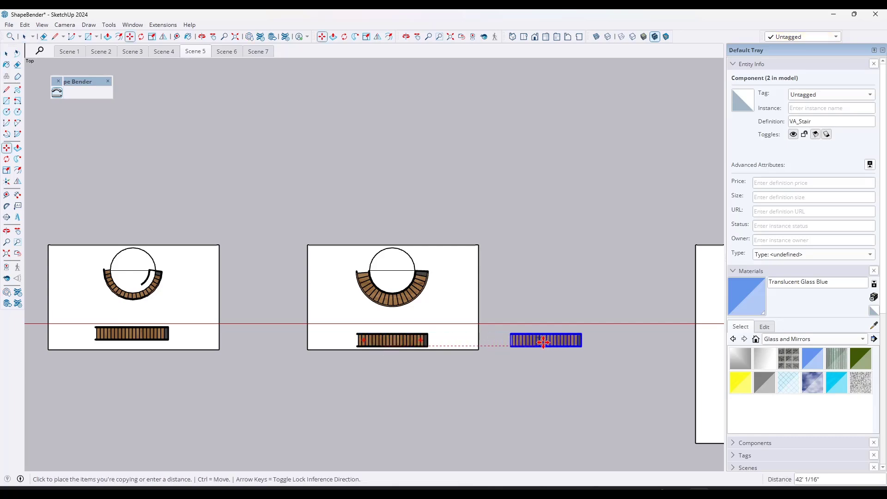
click(558, 341)
scroll(646, 342, up, 2)
key(space)
Save the model from the File menu
scroll(659, 338, up, 2)
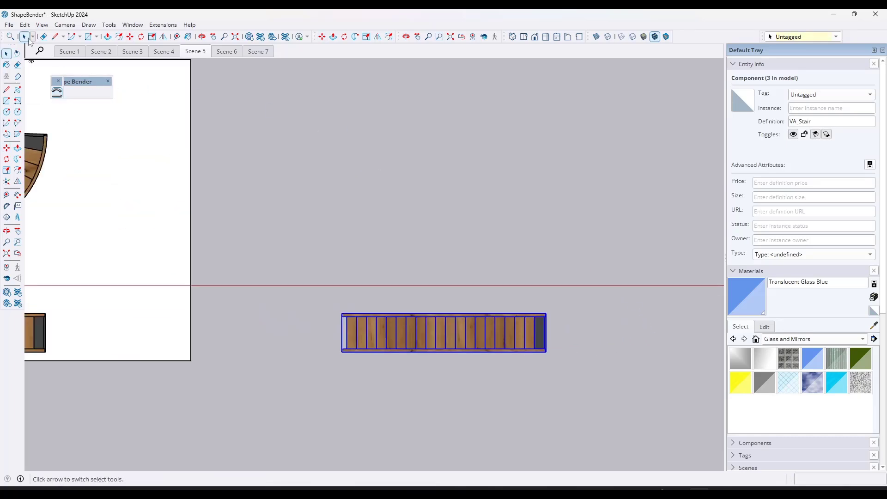
click(9, 24)
click(22, 72)
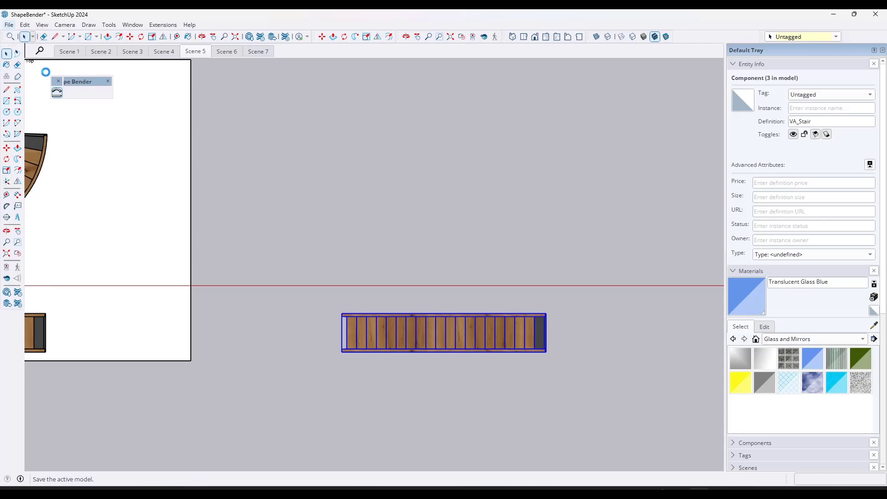
Search the Extension Warehouse for 'truebend'
click(260, 37)
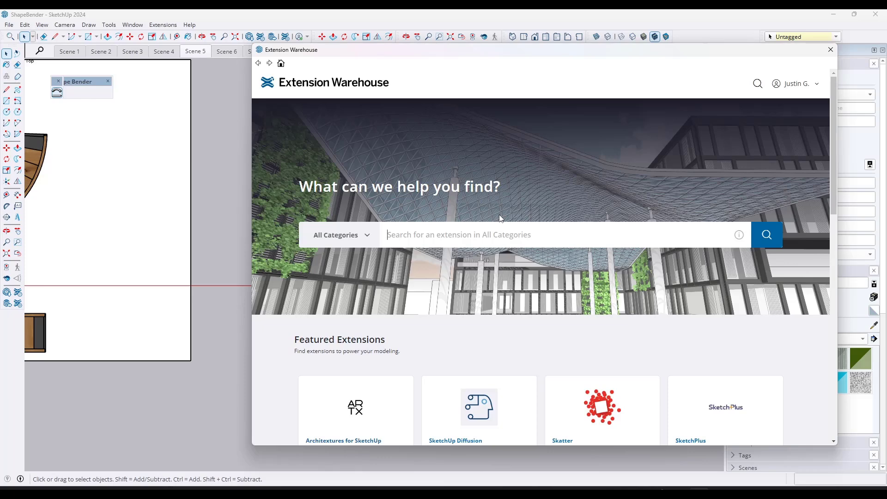
text(true ben)
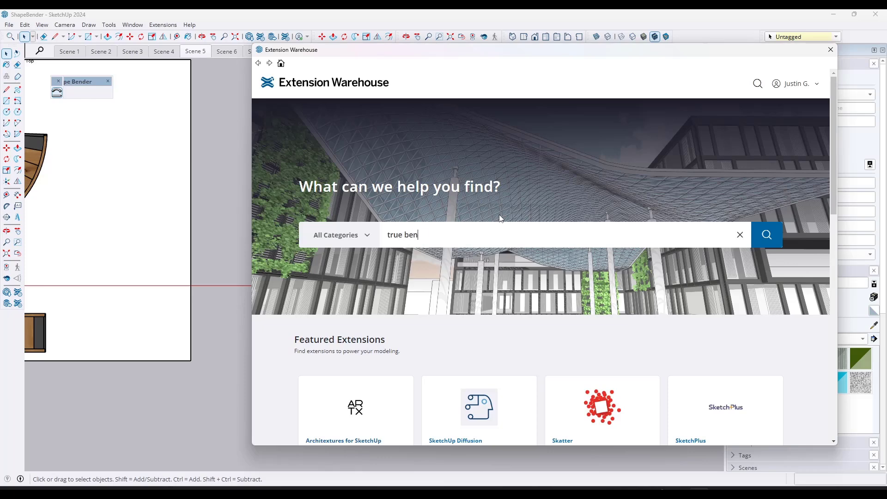
text(d)
key(Return)
click(404, 155)
key(BackSpace)
key(Return)
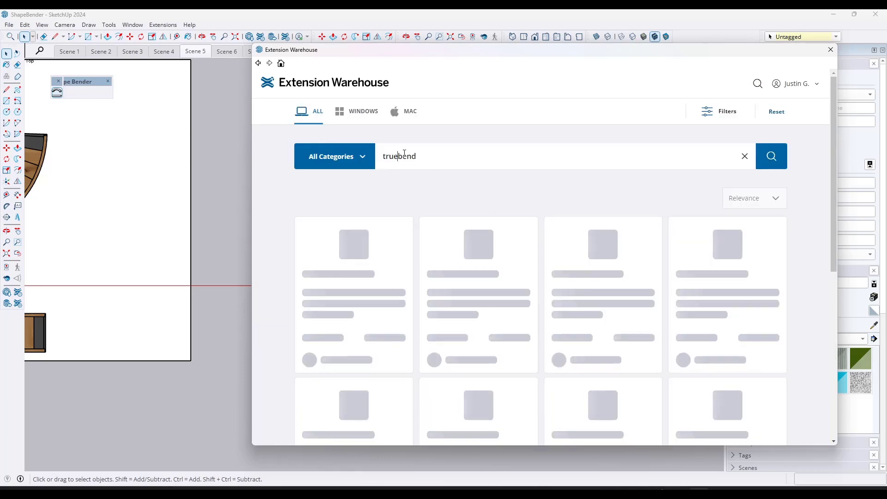
Install the TrueBend extension from its details page, confirming the install
click(372, 249)
click(750, 352)
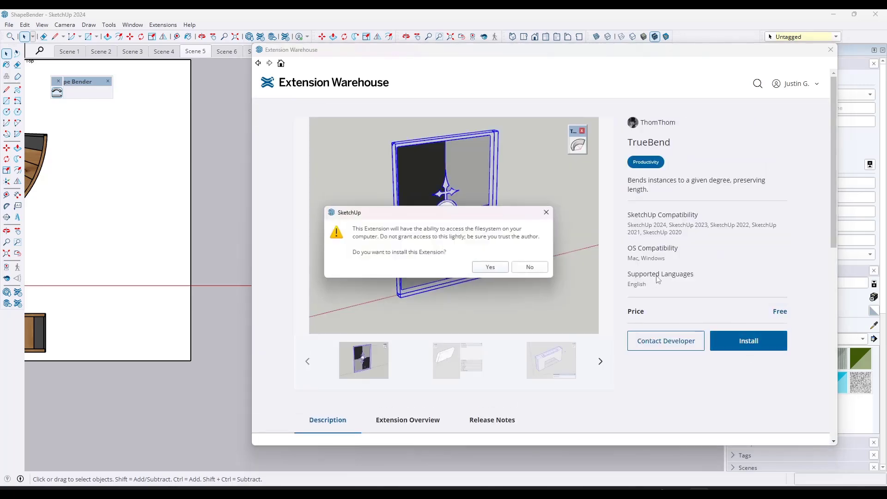
click(490, 267)
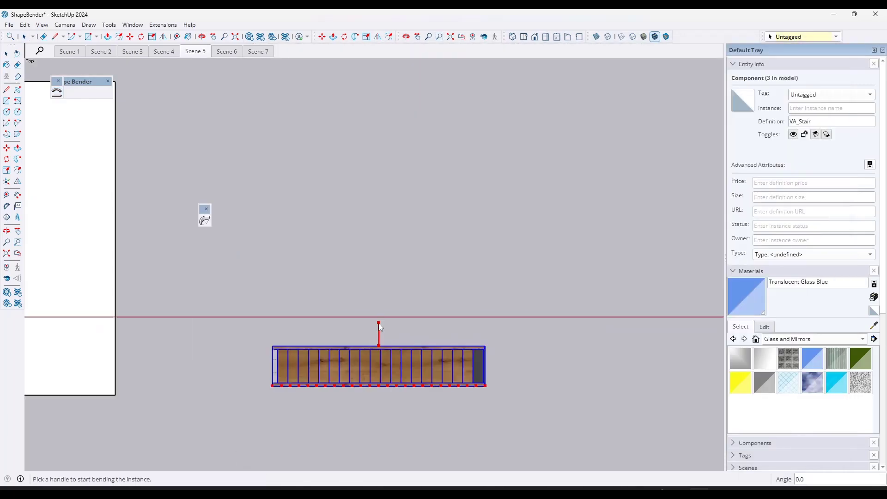
Bend the stair copy with TrueBend to exactly 180° into a semicircular stair
drag(379, 323, 382, 289)
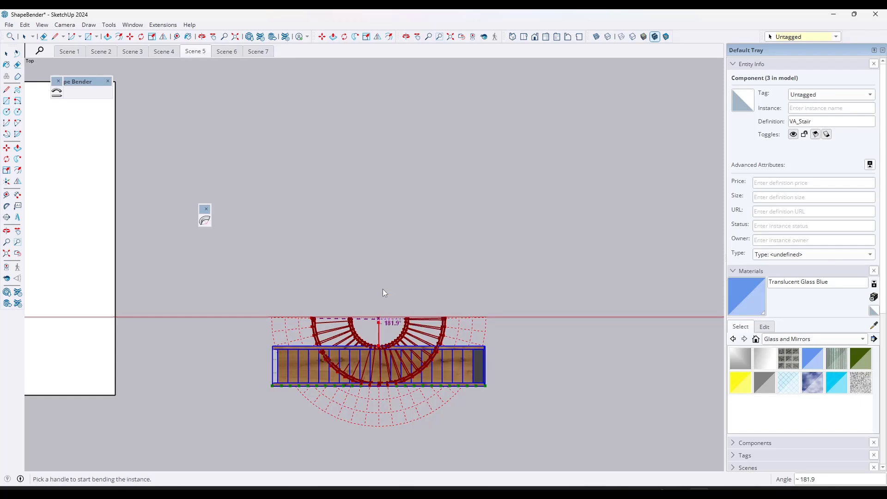
text(180)
key(Return)
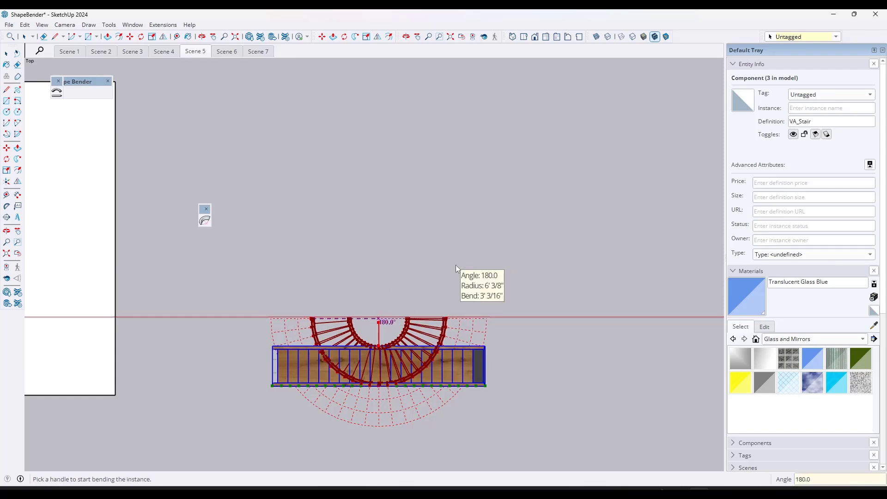
key(space)
Orbit and zoom around the semicircular stair to inspect it in 3D
scroll(337, 326, up, 5)
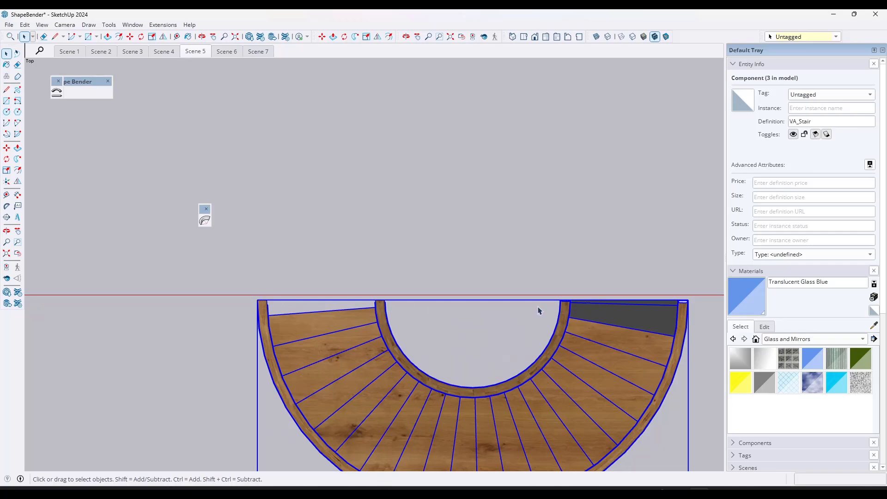
scroll(521, 317, down, 3)
middle_drag(520, 317, 431, 316)
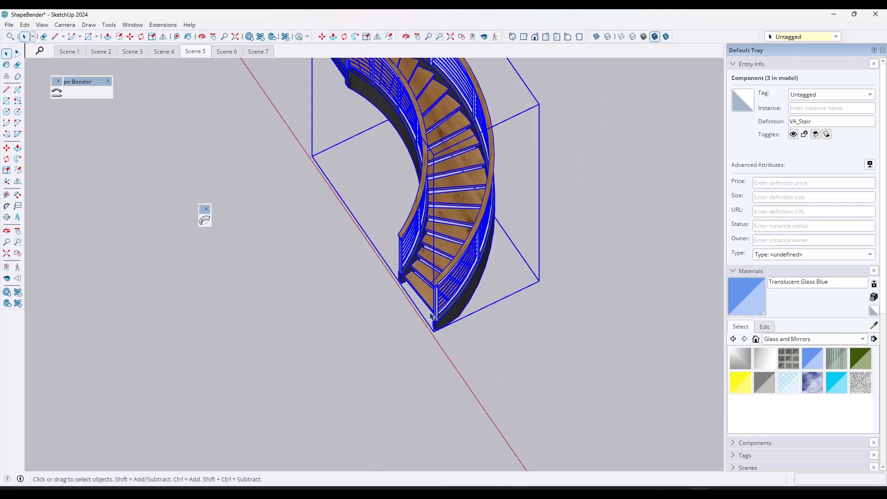
scroll(457, 301, down, 6)
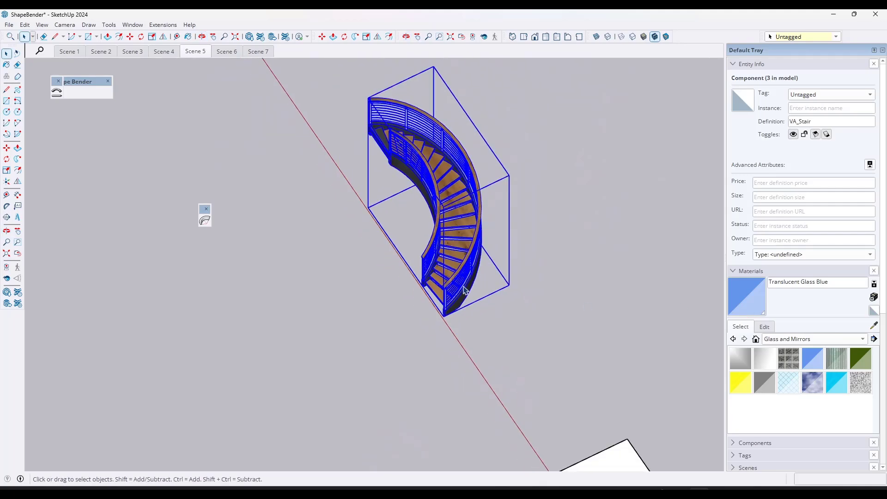
middle_drag(467, 280, 479, 379)
scroll(523, 444, up, 4)
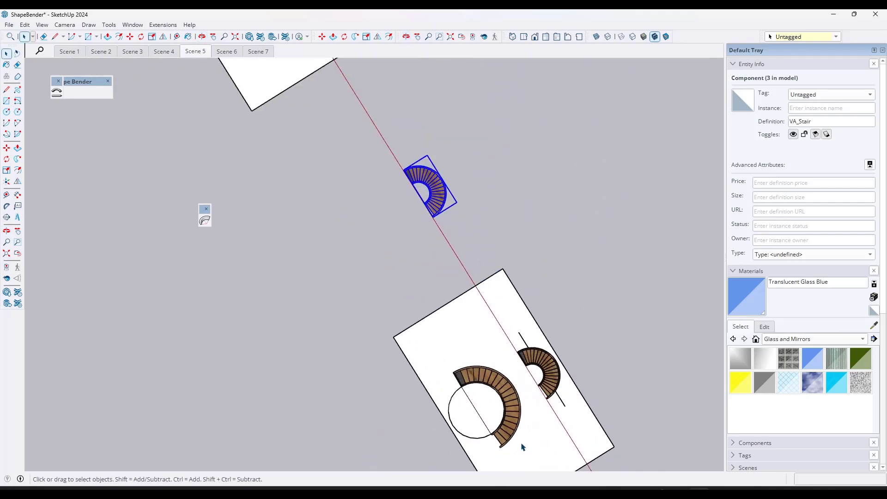
scroll(481, 411, down, 3)
scroll(480, 405, up, 2)
scroll(481, 405, up, 2)
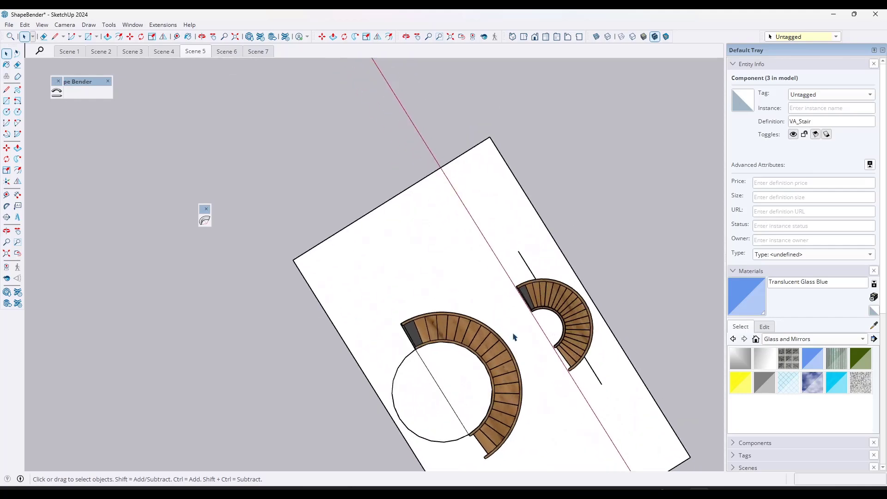
scroll(584, 329, up, 2)
scroll(531, 318, down, 3)
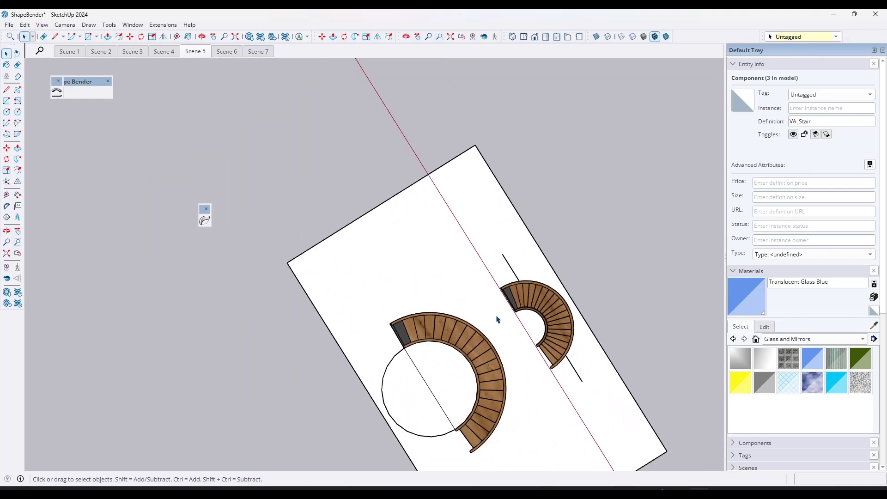
scroll(580, 340, down, 4)
middle_drag(580, 340, 493, 337)
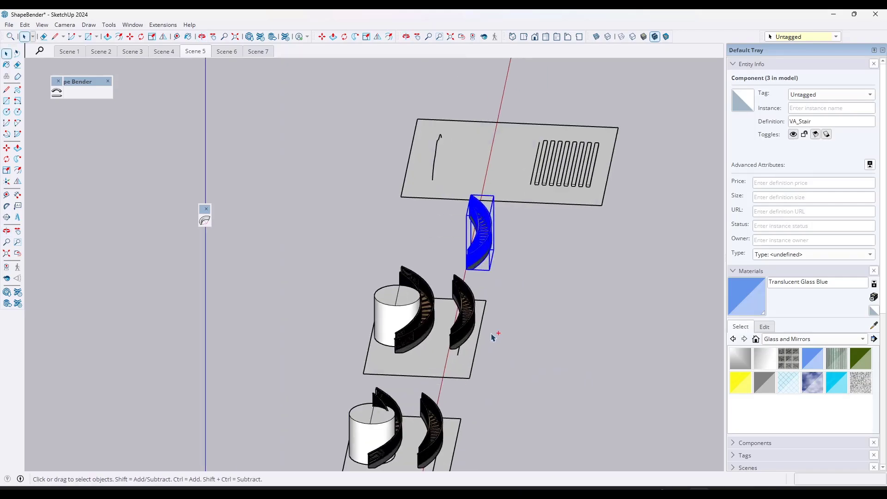
Undo the stair bend and switch to Scene 7
key(ctrl+z)
scroll(494, 227, up, 2)
middle_drag(426, 289, 356, 105)
click(258, 51)
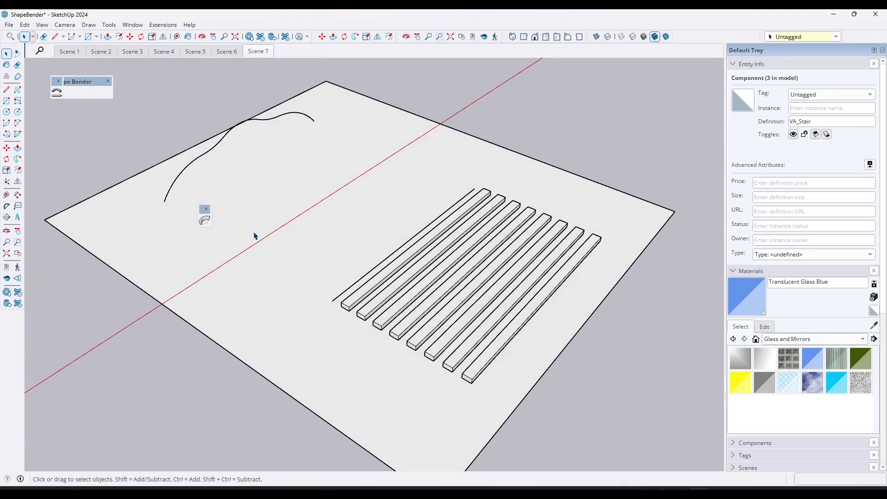
Close the TrueBend toolbar and tilt the view to inspect the wavy curve
click(207, 210)
click(271, 124)
middle_drag(253, 124, 296, 193)
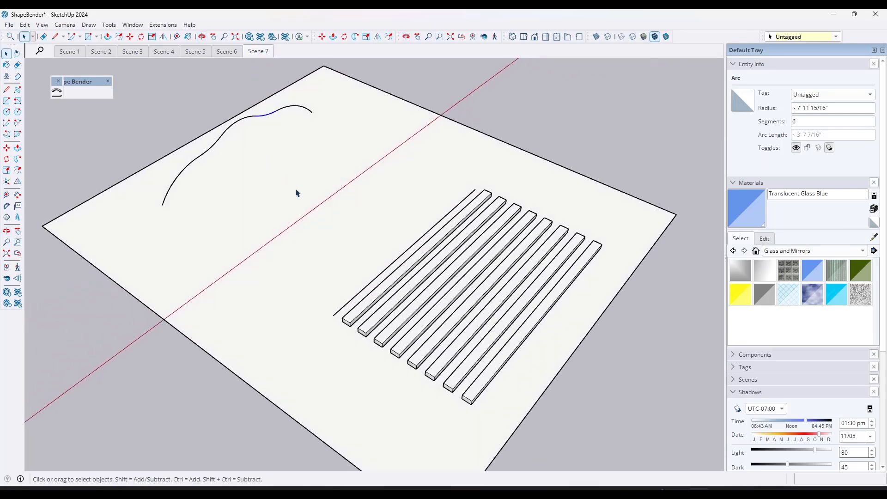
Run Shape Bender on the slats group, from the straight red-axis line to the wavy curve
click(411, 264)
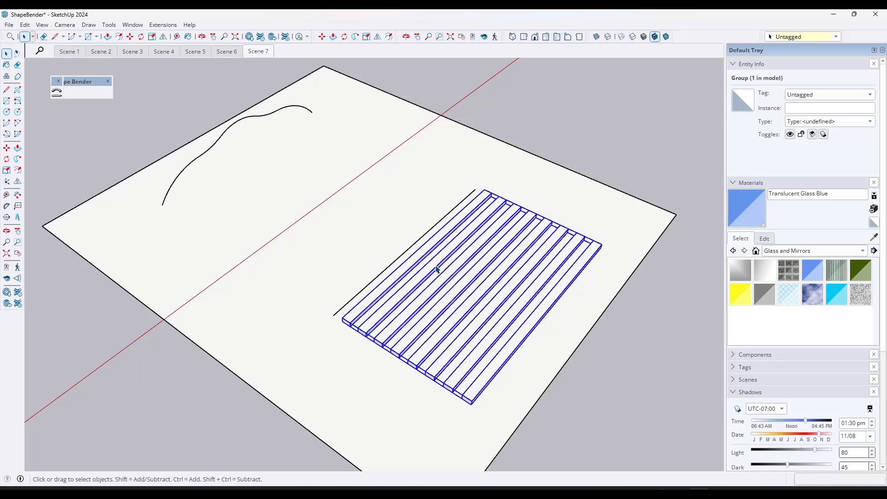
click(56, 92)
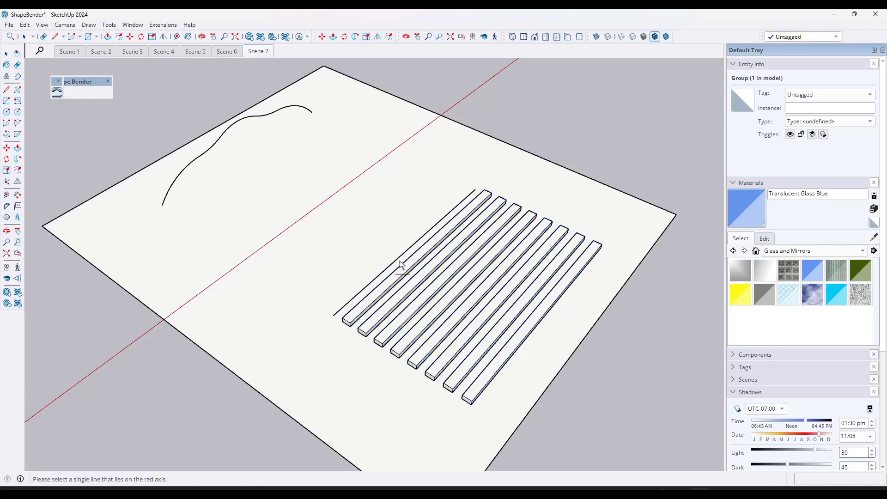
click(397, 260)
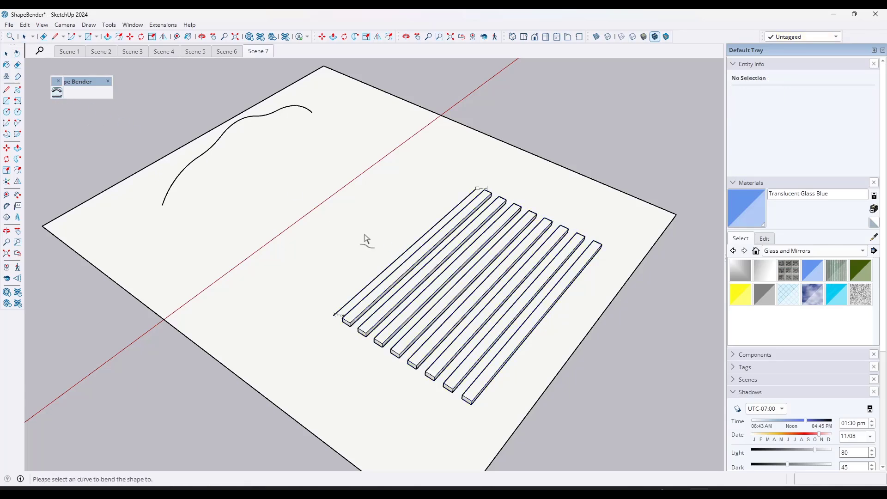
click(234, 125)
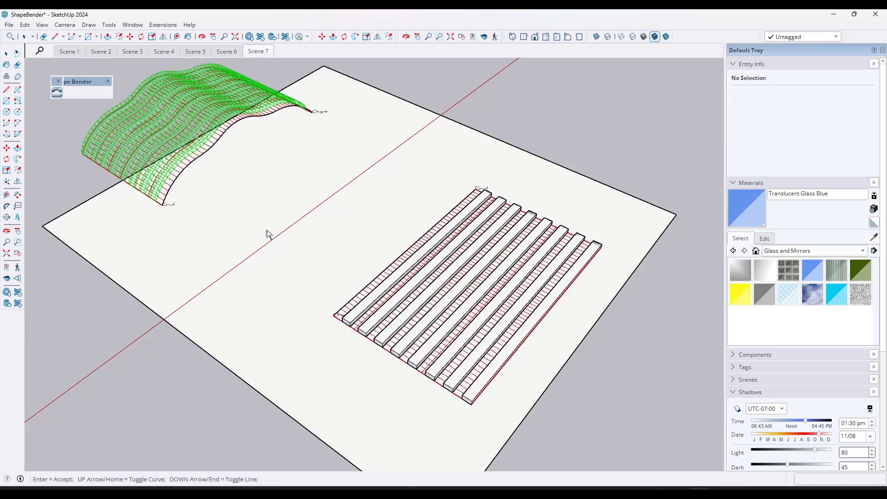
Swap the bend's start and end direction, accept the rippling slats, then orbit to inspect them
key(Up)
key(Up)
key(Down)
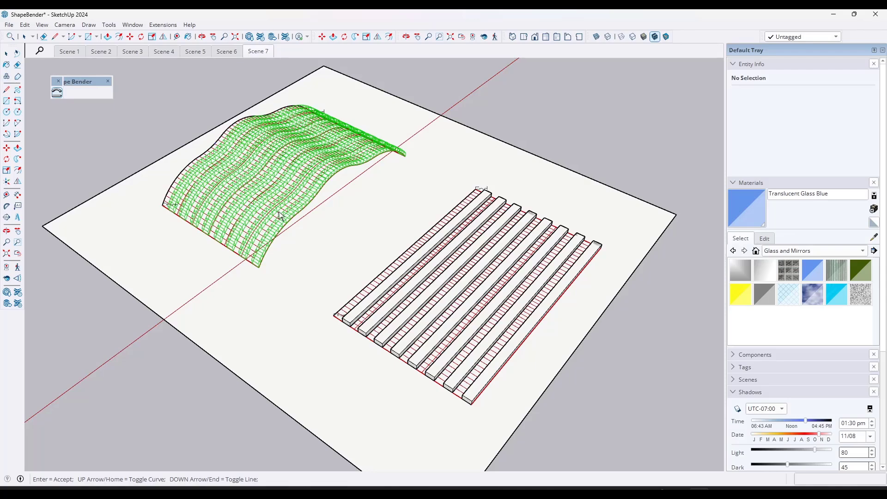
key(Return)
middle_drag(293, 228, 309, 152)
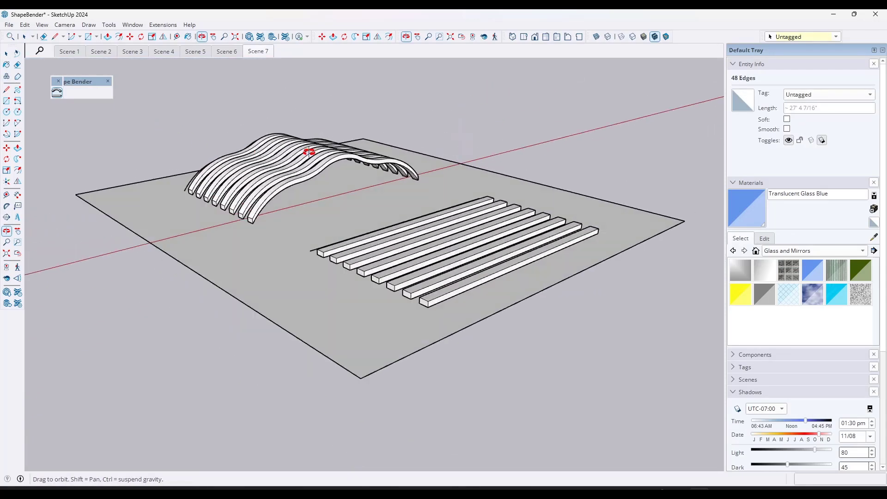
scroll(319, 149, up, 5)
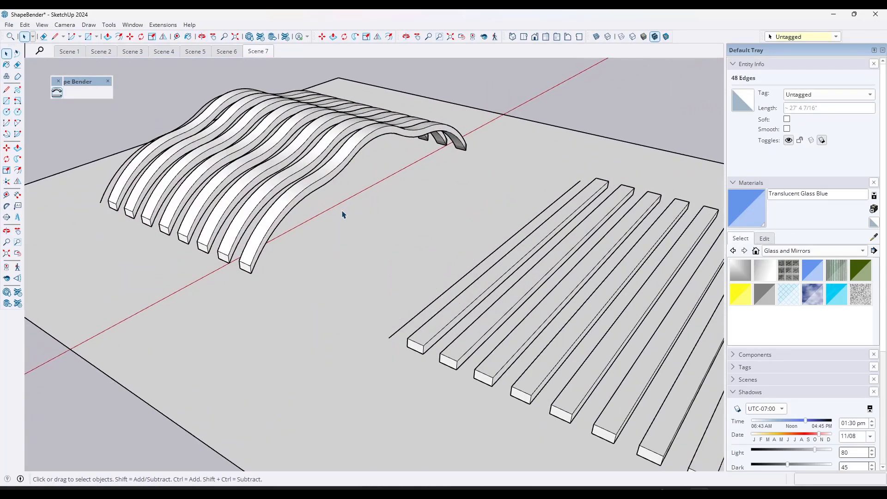
scroll(342, 214, down, 2)
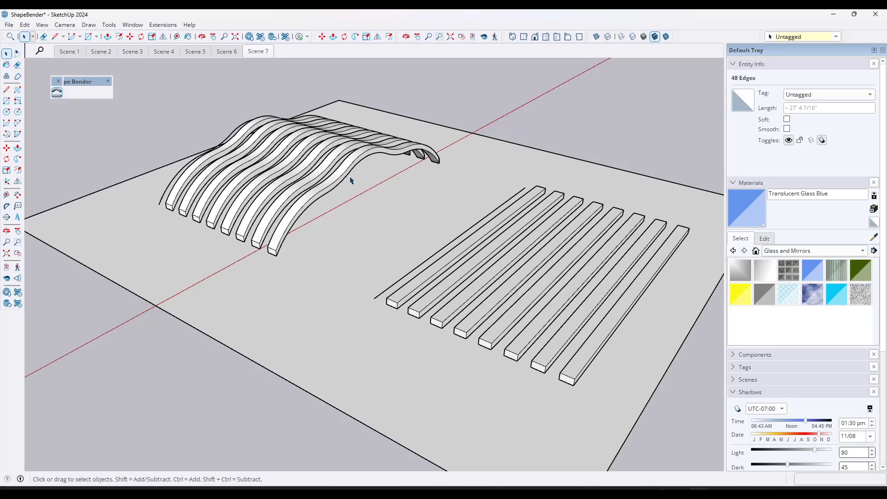